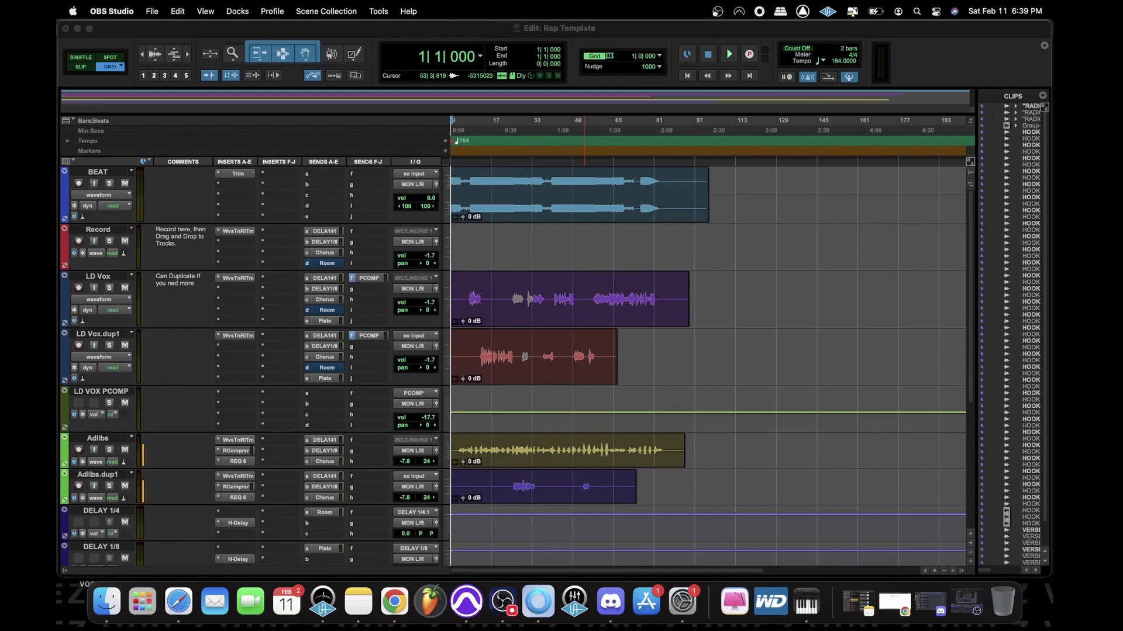
Switch to Pro Tools, play back the rap session from the start, and stop after the opening vocals
scroll(585, 363, up, 2)
key(super+bracketleft)
key(super+bracketleft)
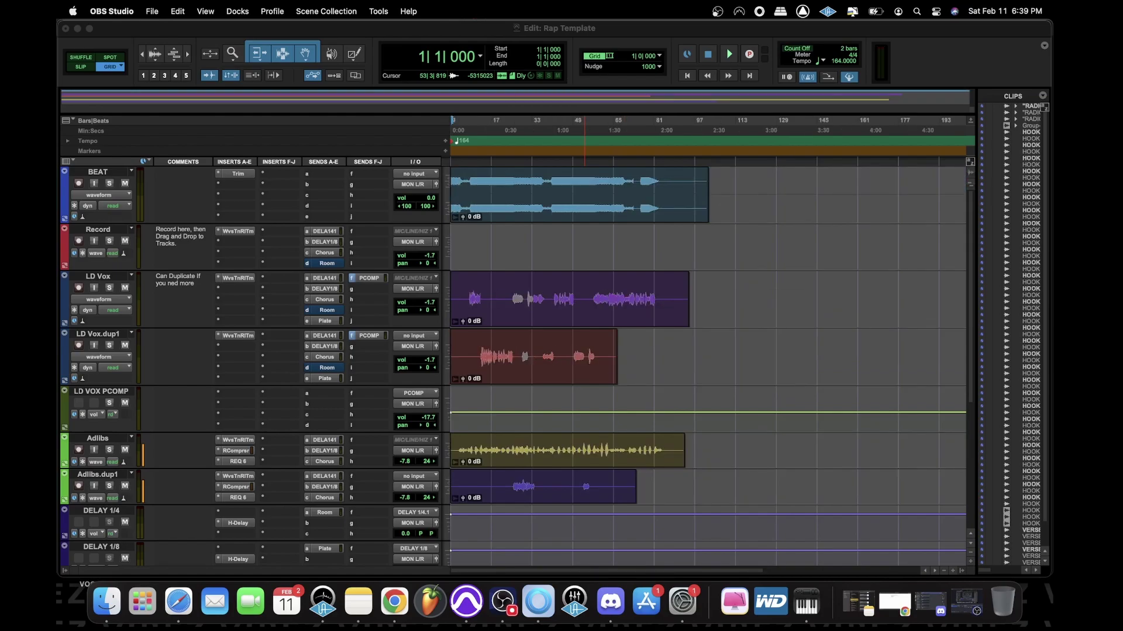
key(super+bracketright)
key(super+bracketright)
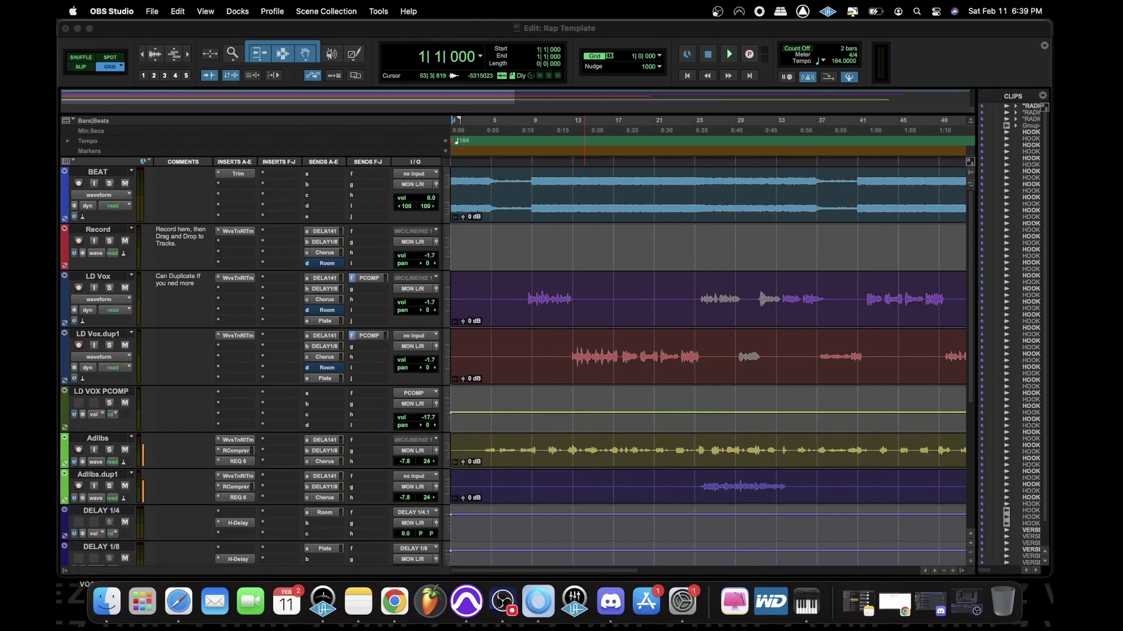
key(super+Tab)
key(space)
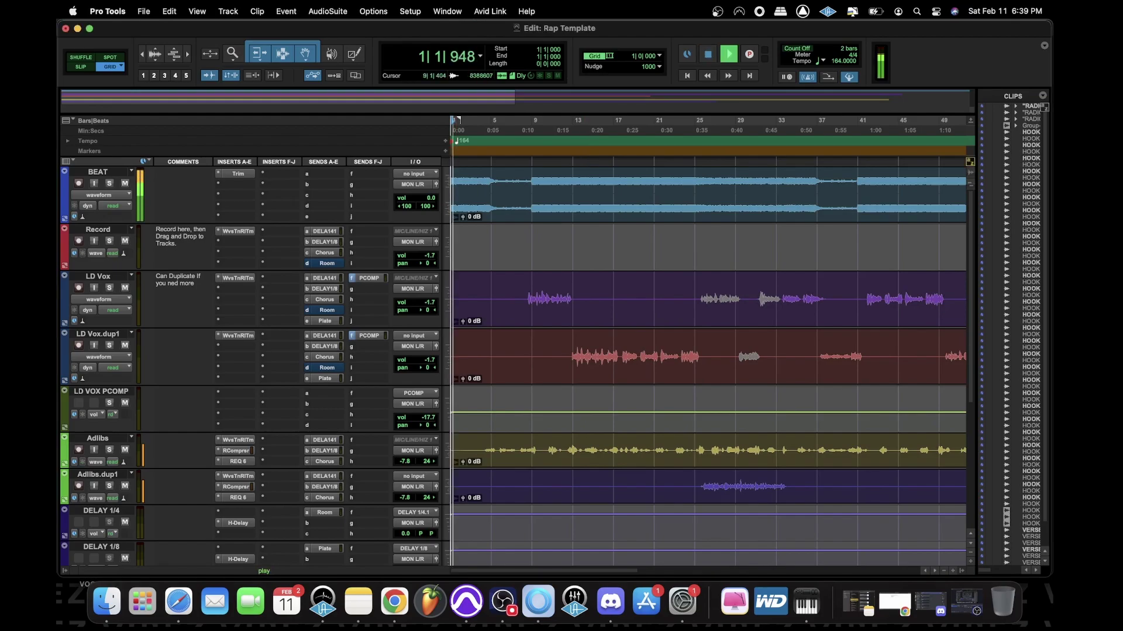
key(r)
key(t)
key(t)
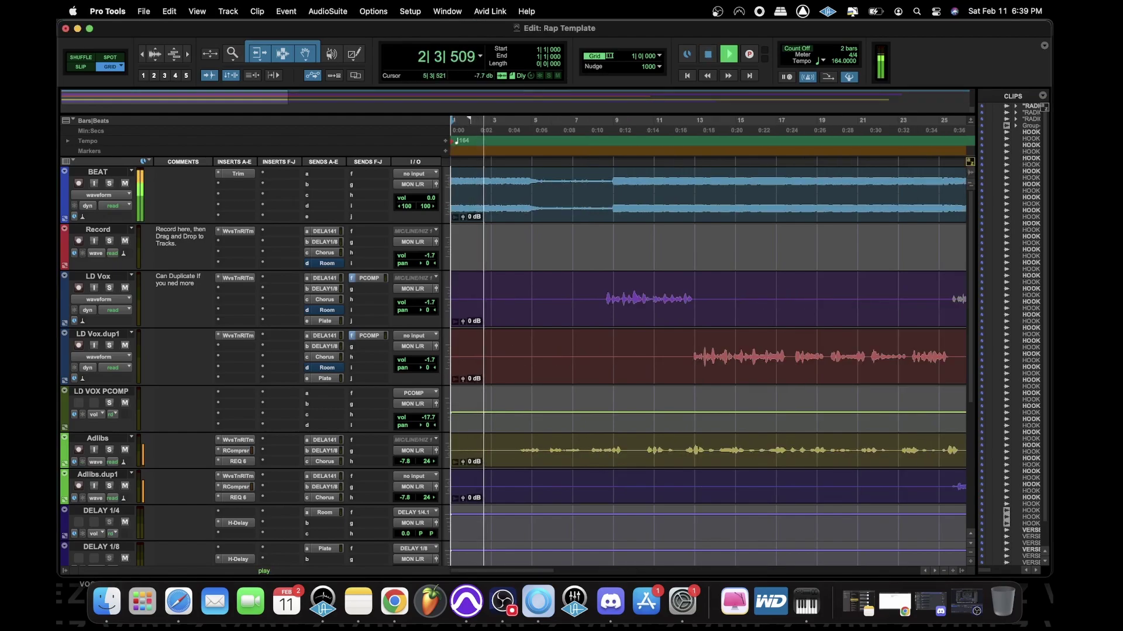
key(r)
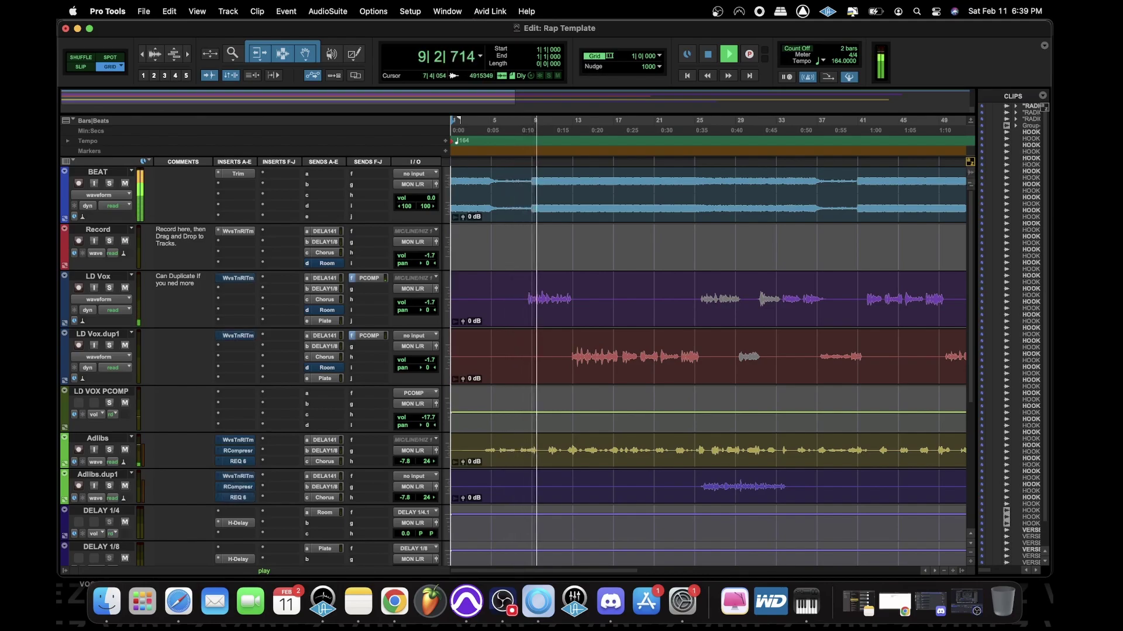
key(super+bracketleft)
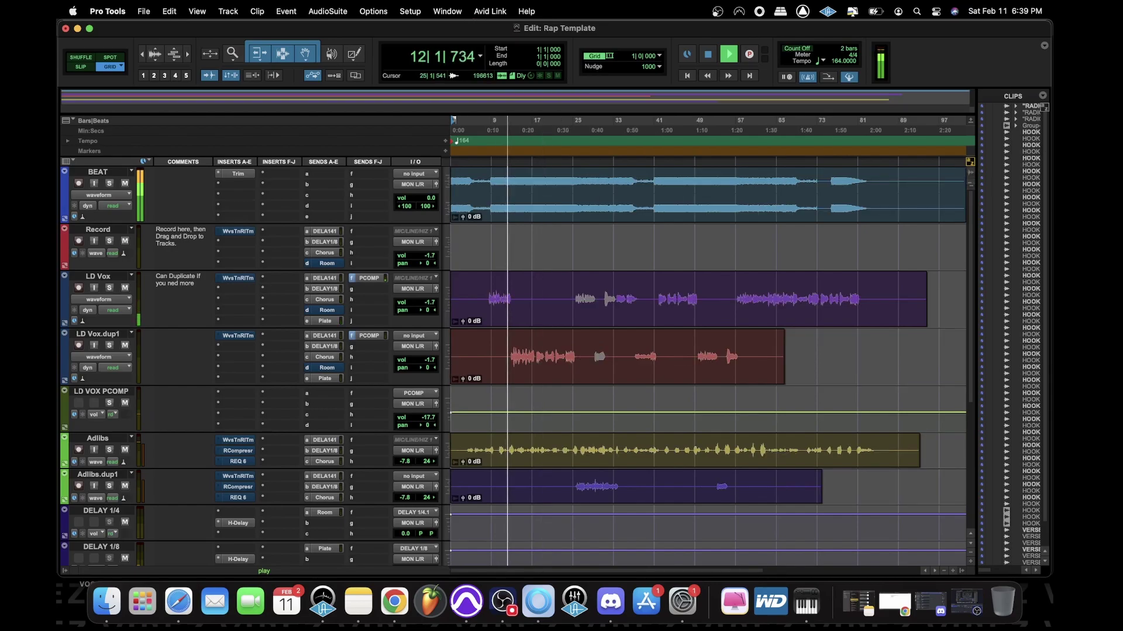
key(space)
key(super+bracketright)
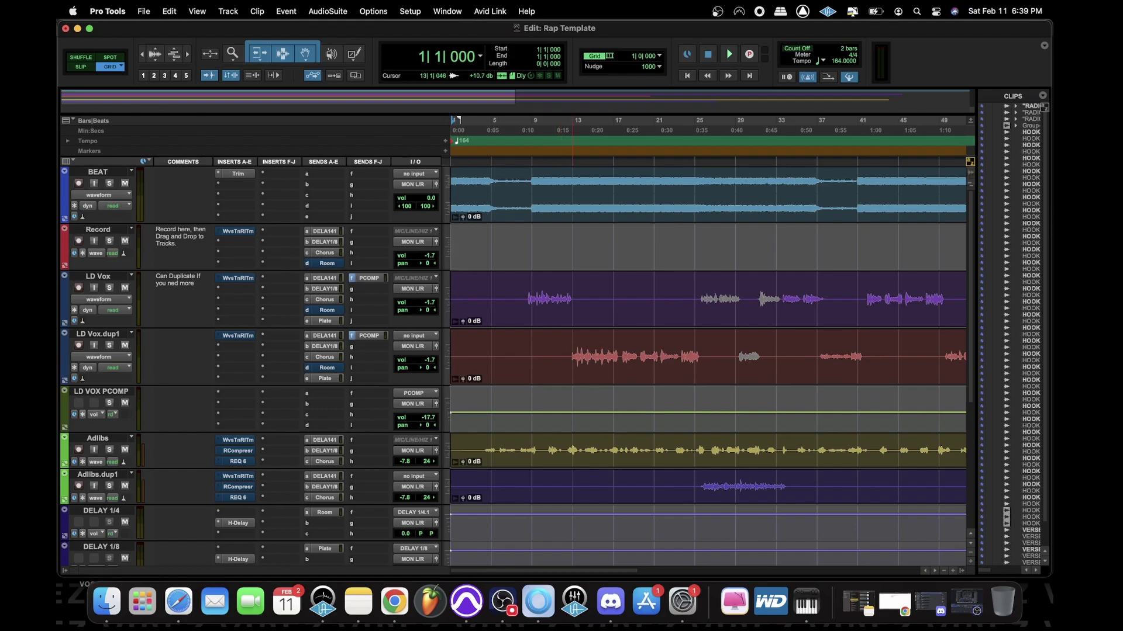
Look through all the session's tracks, from the beat and vocals to the delay, chorus, reverb and master tracks
scroll(523, 351, down, 3)
scroll(523, 350, up, 3)
scroll(523, 350, down, 5)
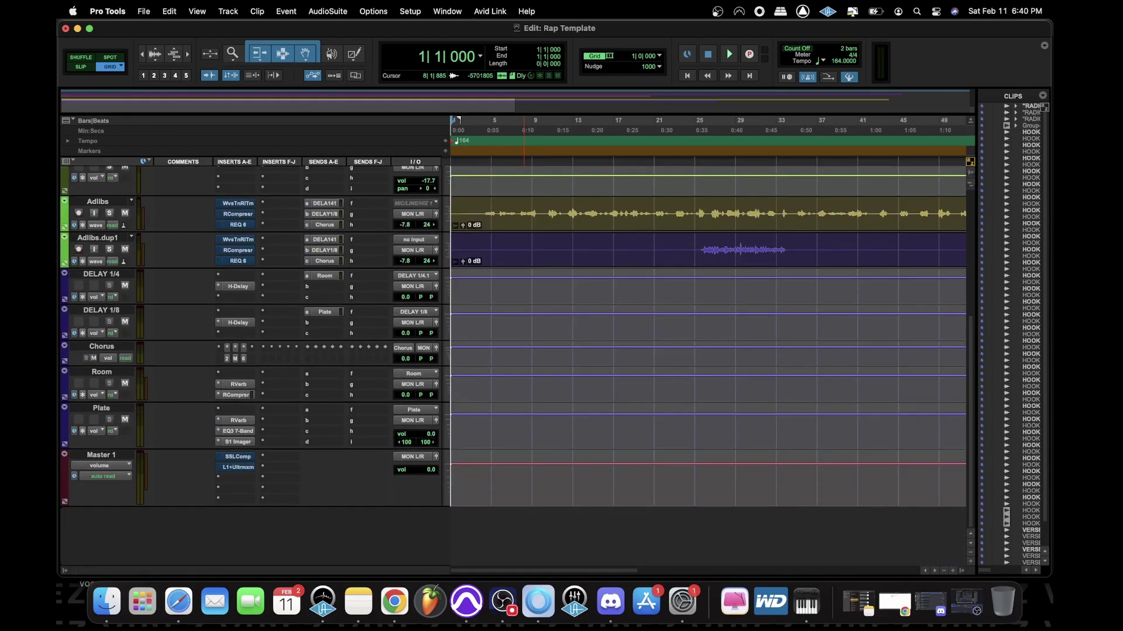
scroll(523, 350, up, 1)
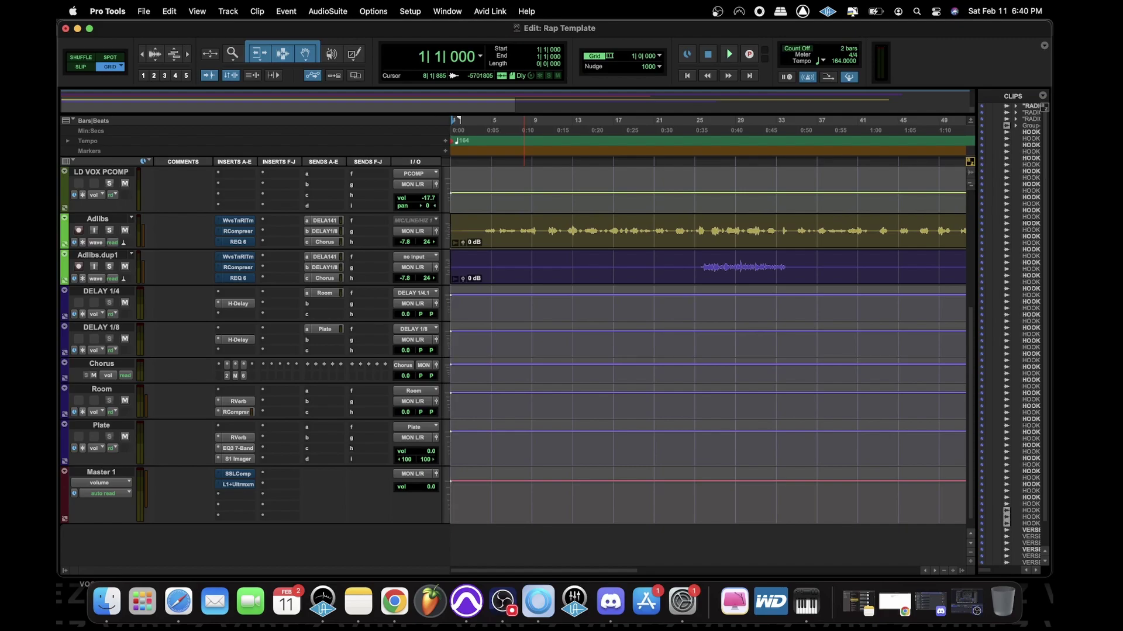
scroll(523, 350, up, 4)
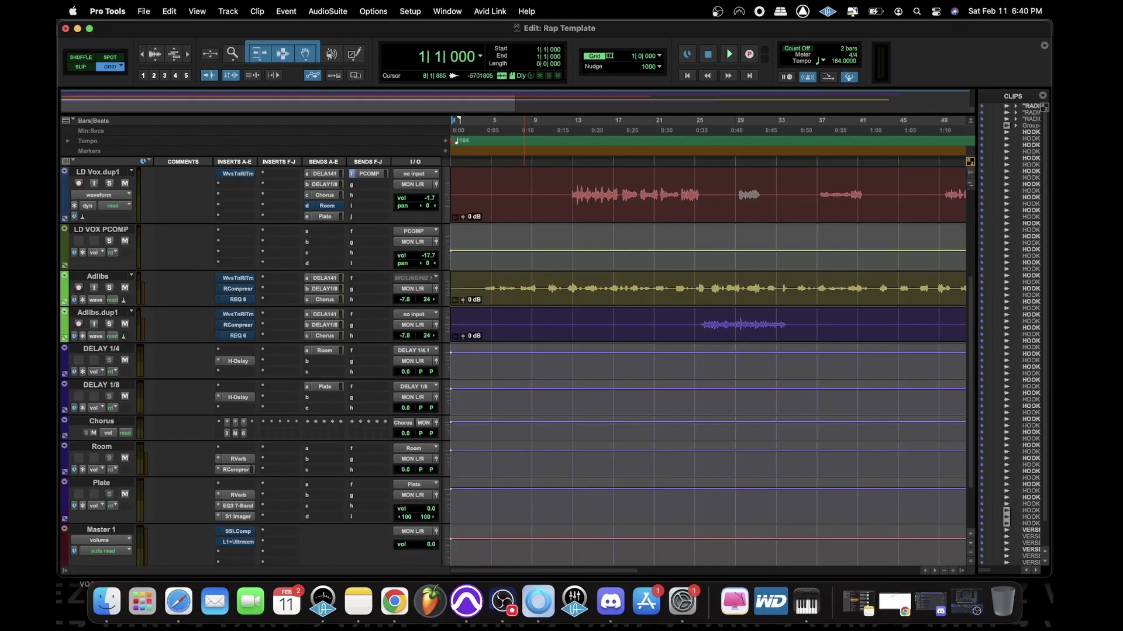
scroll(523, 350, up, 3)
scroll(524, 351, up, 3)
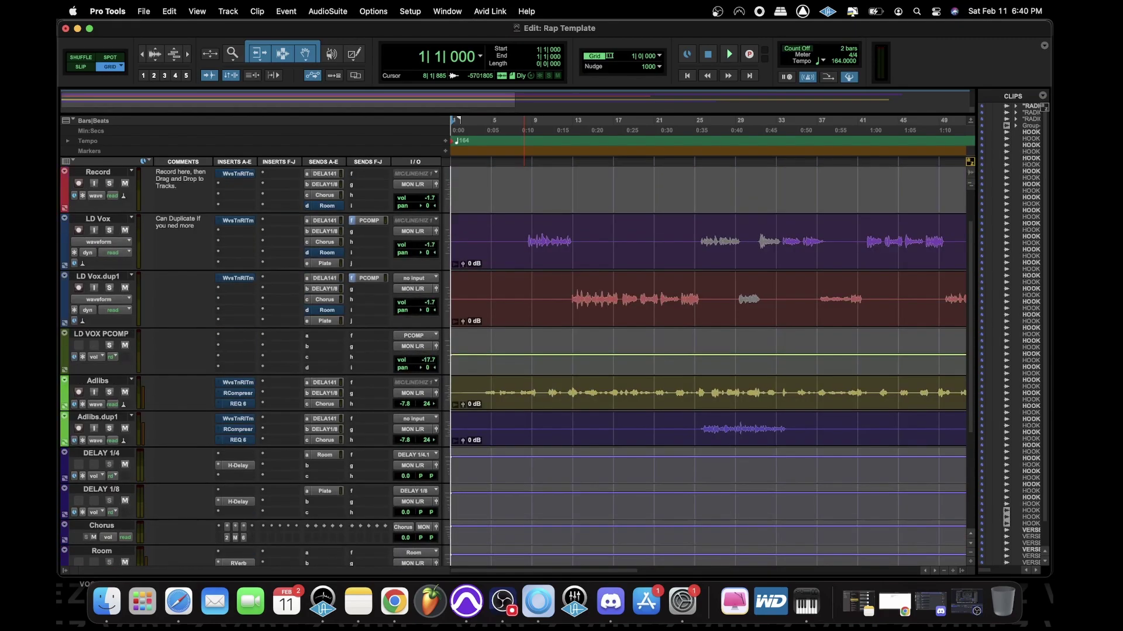
scroll(523, 351, up, 4)
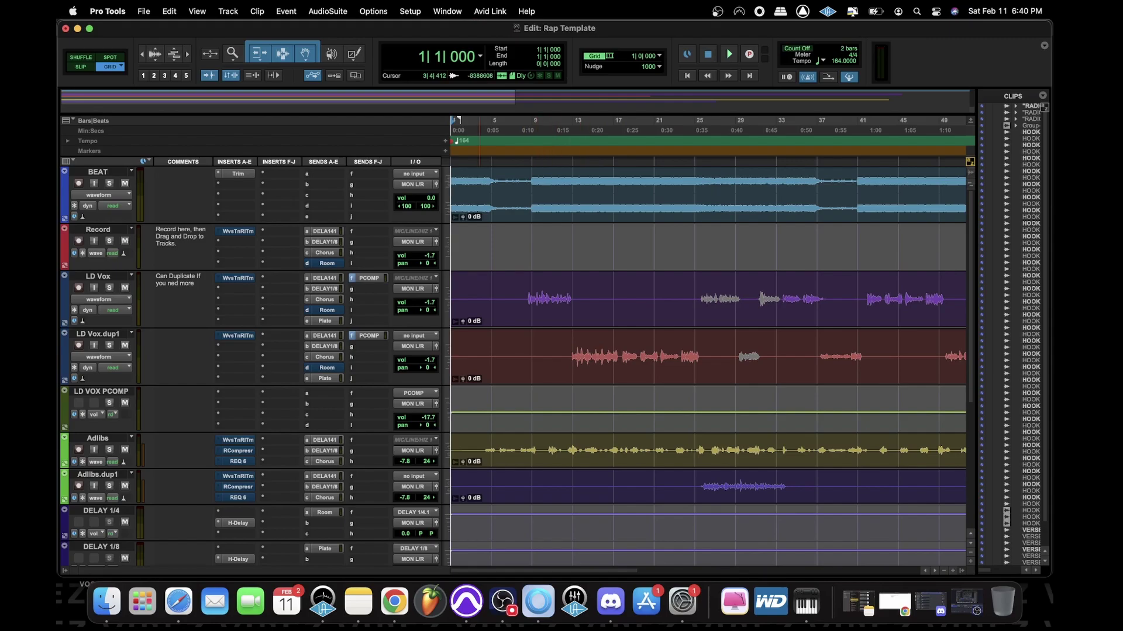
Bypass the Trim insert on the BEAT track and close its plug-in window
click(238, 174)
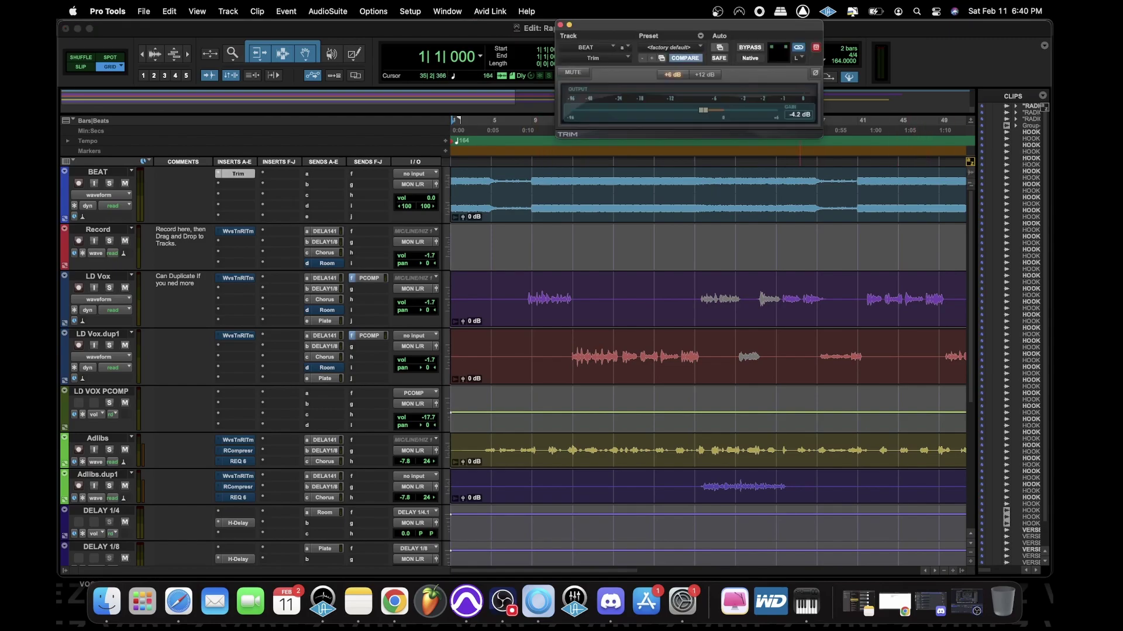
right_click(223, 173)
click(237, 177)
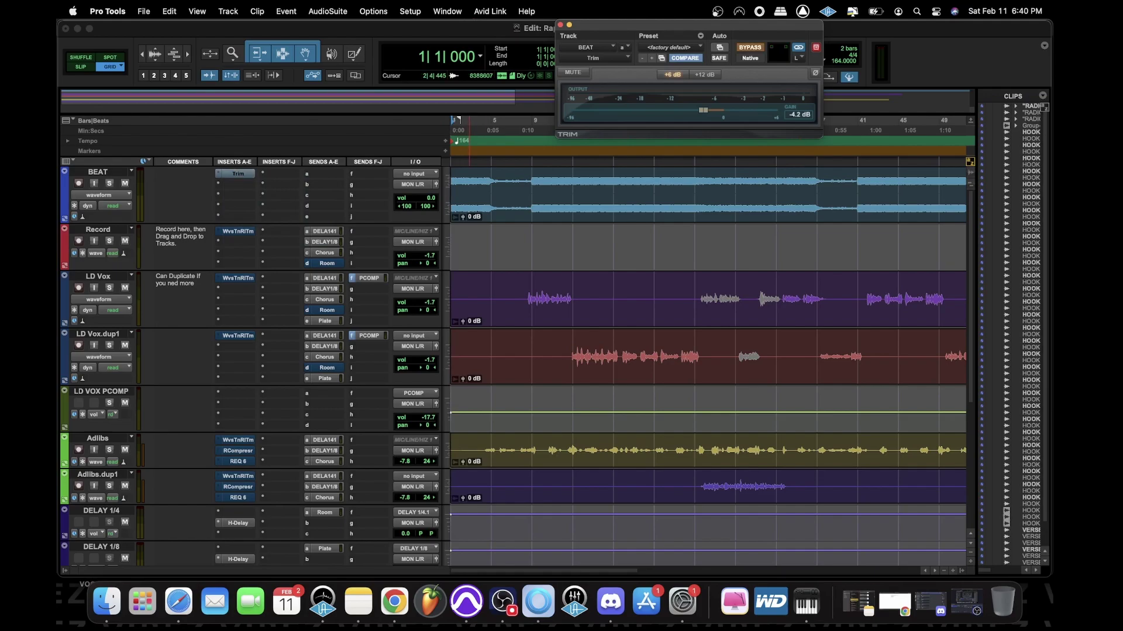
key(super+w)
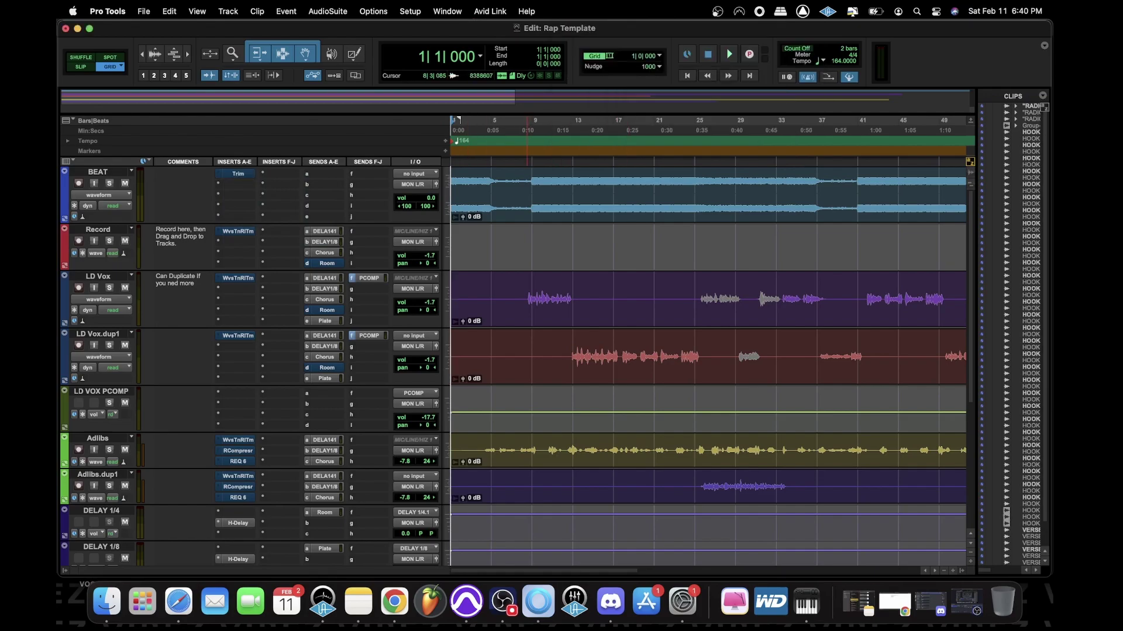
Play back the session with the inserts bypassed, and bring up Mixed In Key Live to check the beat's key and tempo
key(r)
key(space)
key(space)
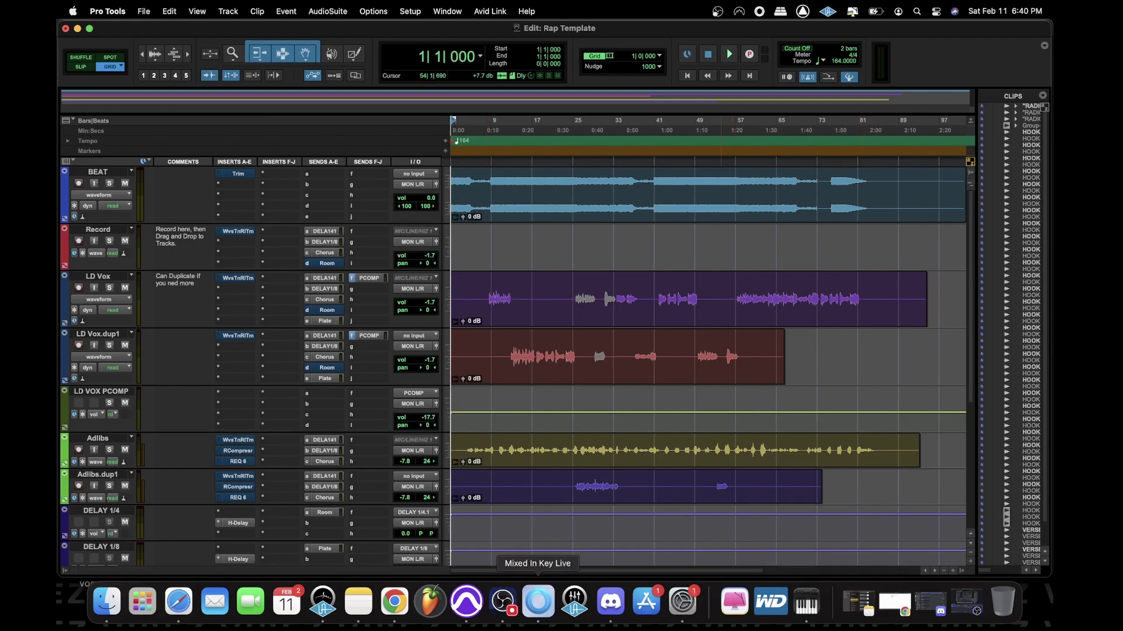
click(538, 601)
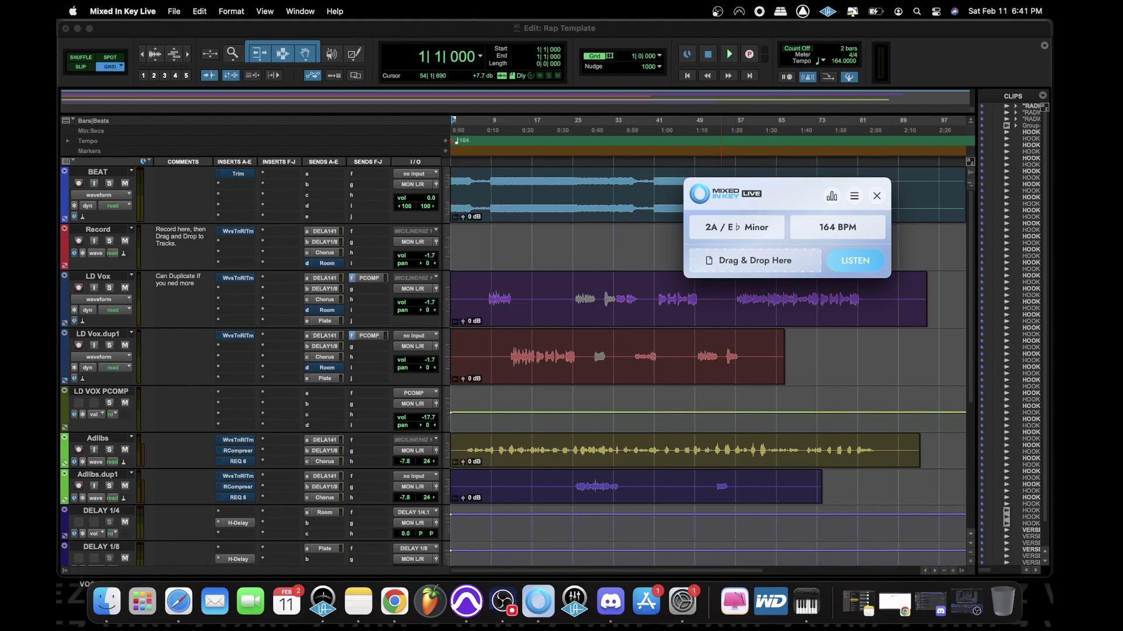
mouse_move(792, 195)
mouse_down()
mouse_move(800, 183)
mouse_move(796, 212)
mouse_up()
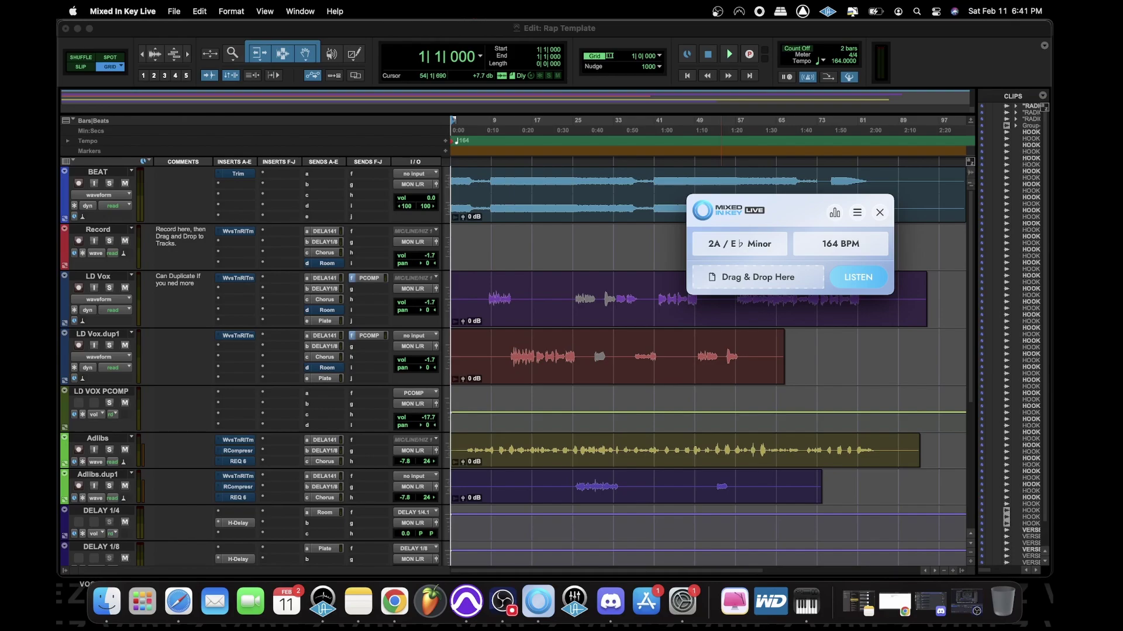
Open the Waves Tune Real-Time insert on the LD Vox track and look through the session's other inserts
click(238, 278)
drag(725, 25, 368, 122)
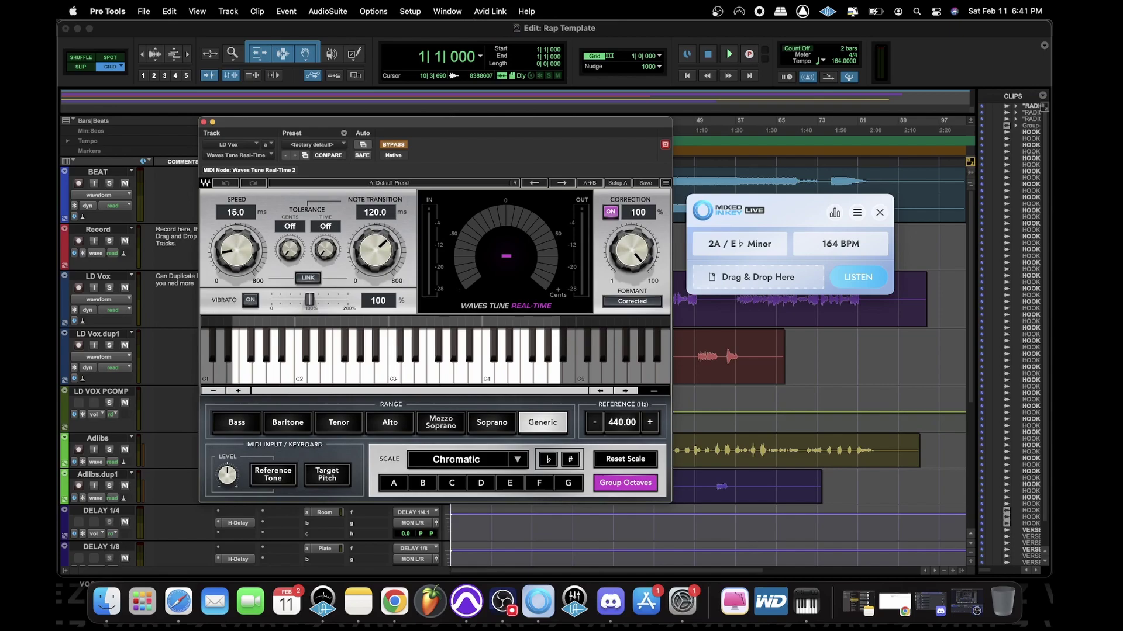
drag(368, 121, 497, 149)
scroll(234, 363, down, 3)
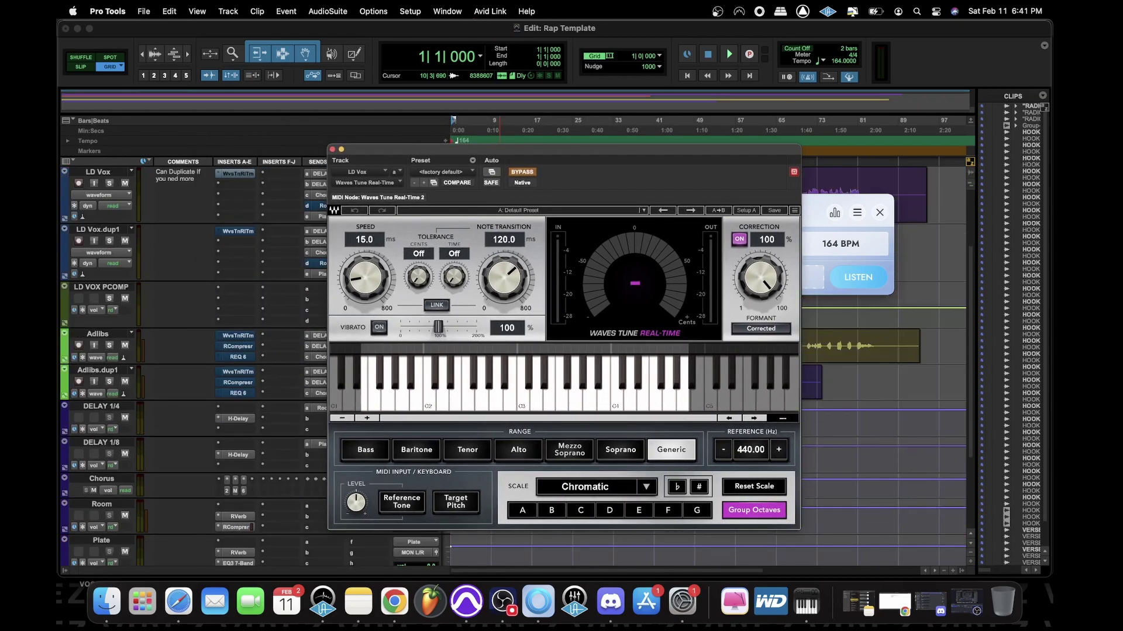
scroll(231, 490, down, 2)
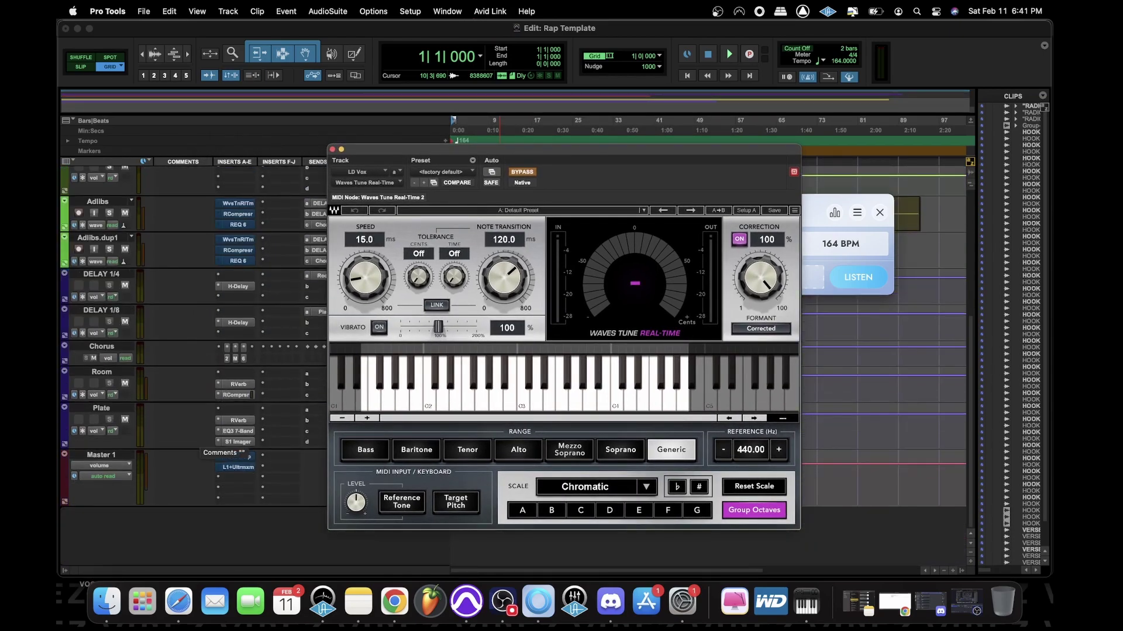
scroll(234, 491, up, 2)
scroll(231, 495, up, 2)
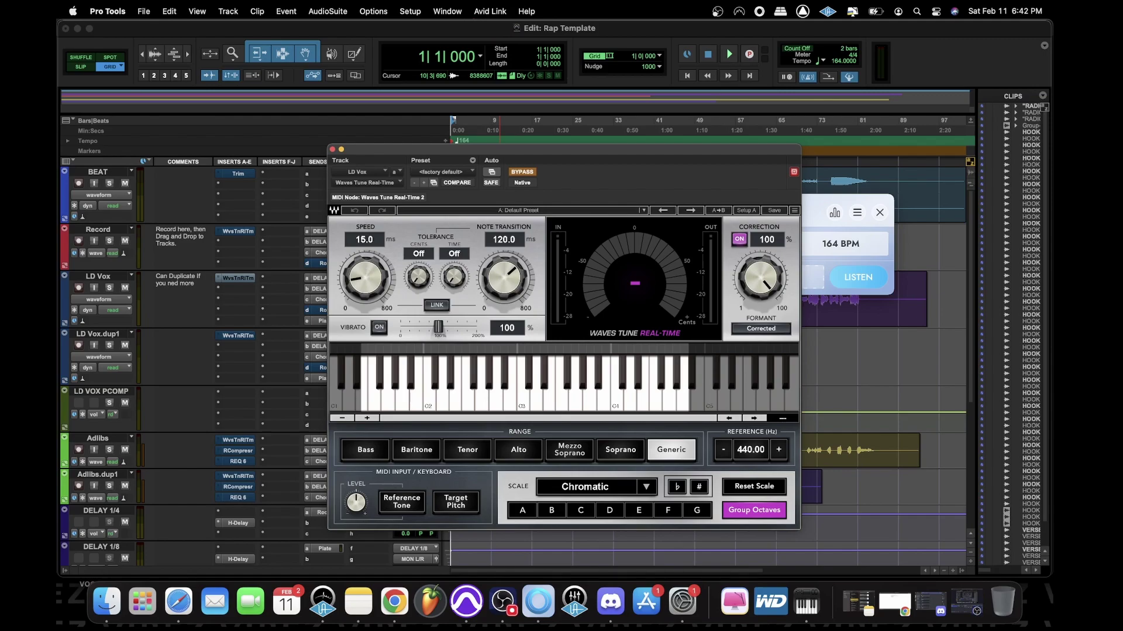
Take Waves Tune Real-Time on LD Vox out of bypass and move its window clear of the insert and send columns
drag(445, 150, 238, 114)
scroll(781, 363, down, 8)
scroll(780, 362, right, 2)
drag(463, 114, 638, 347)
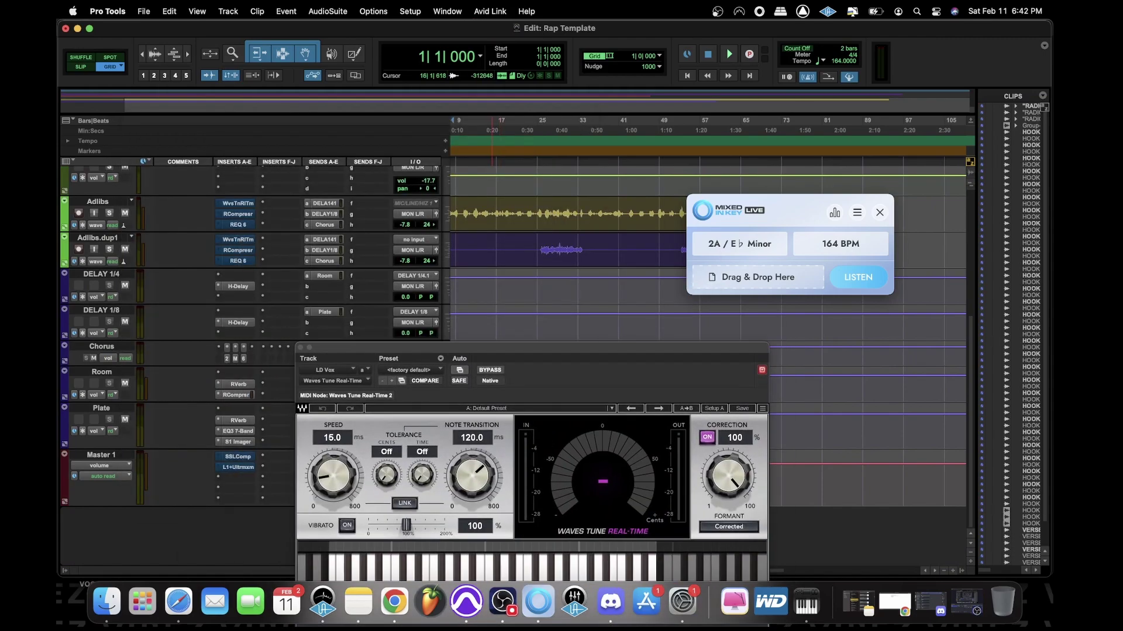
Play the session briefly from the start and mute the Adlibs and Adlibs.dup1 tracks
key(r)
key(r)
scroll(460, 234, up, 5)
key(space)
key(t)
key(t)
key(t)
scroll(460, 252, down, 3)
key(space)
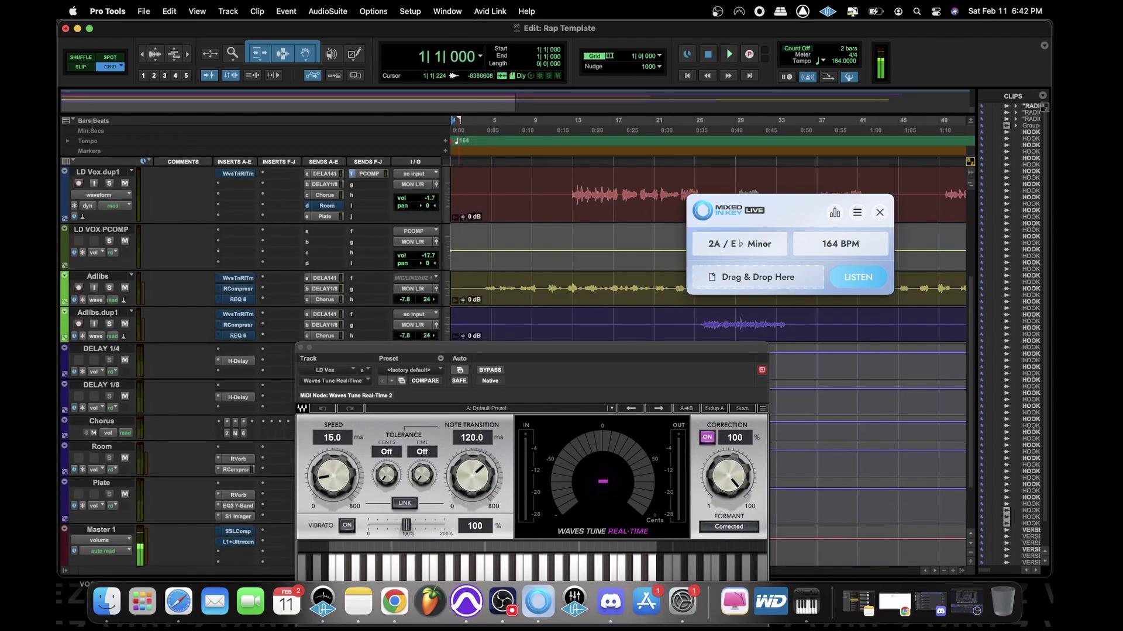
key(r)
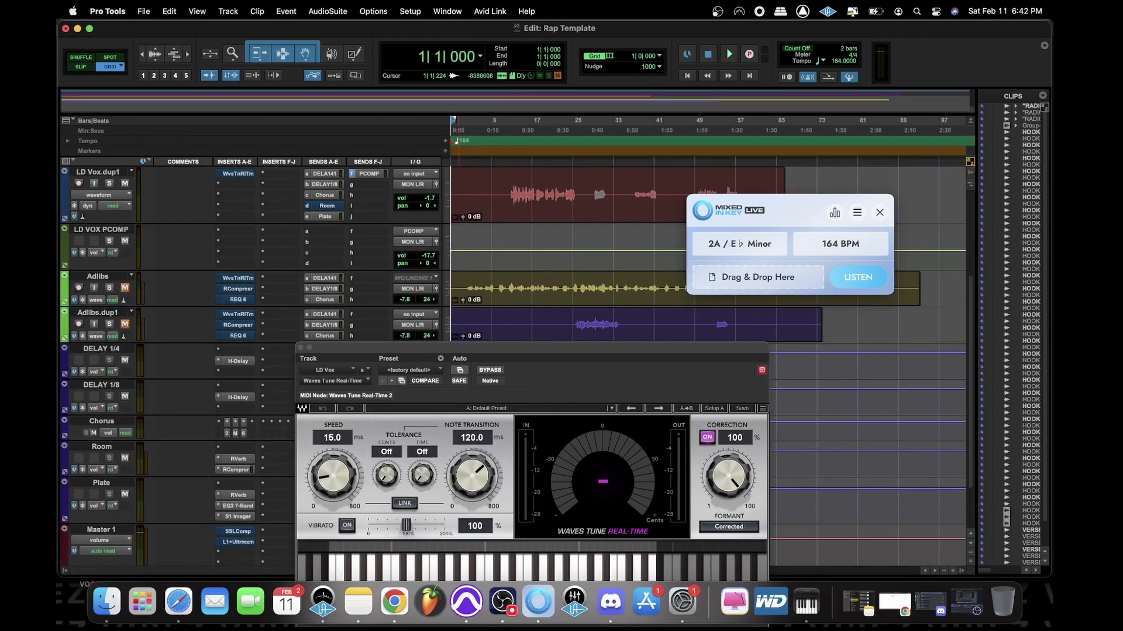
Set the volume of the Record, LD Vox and LD Vox.dup1 tracks to 0.0
scroll(558, 263, up, 2)
click(482, 235)
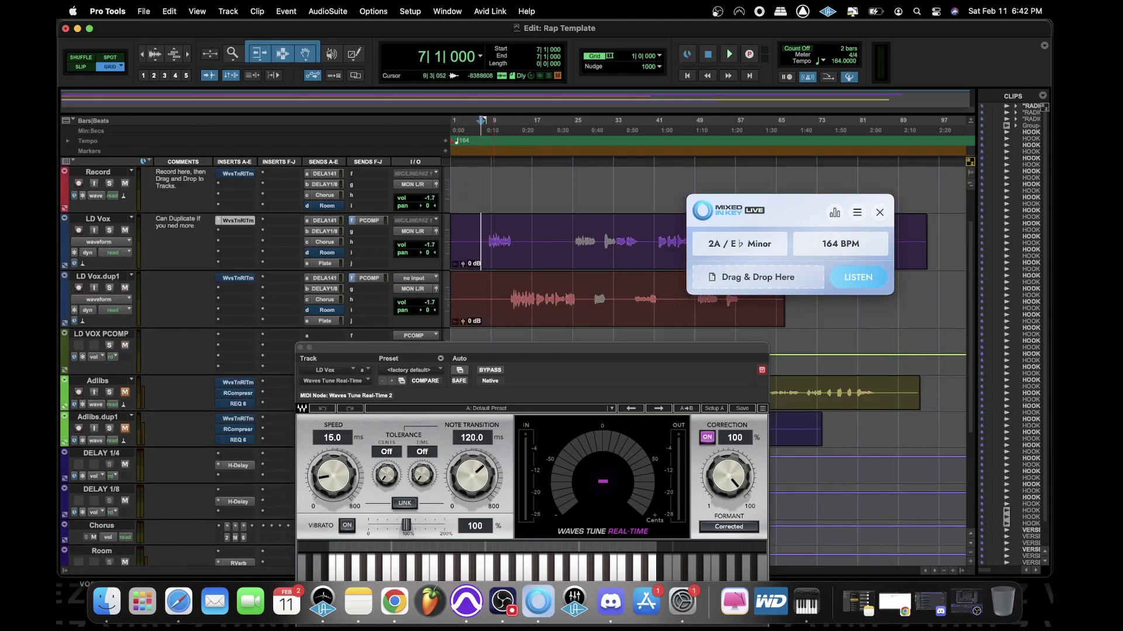
drag(429, 245, 429, 240)
drag(432, 302, 432, 297)
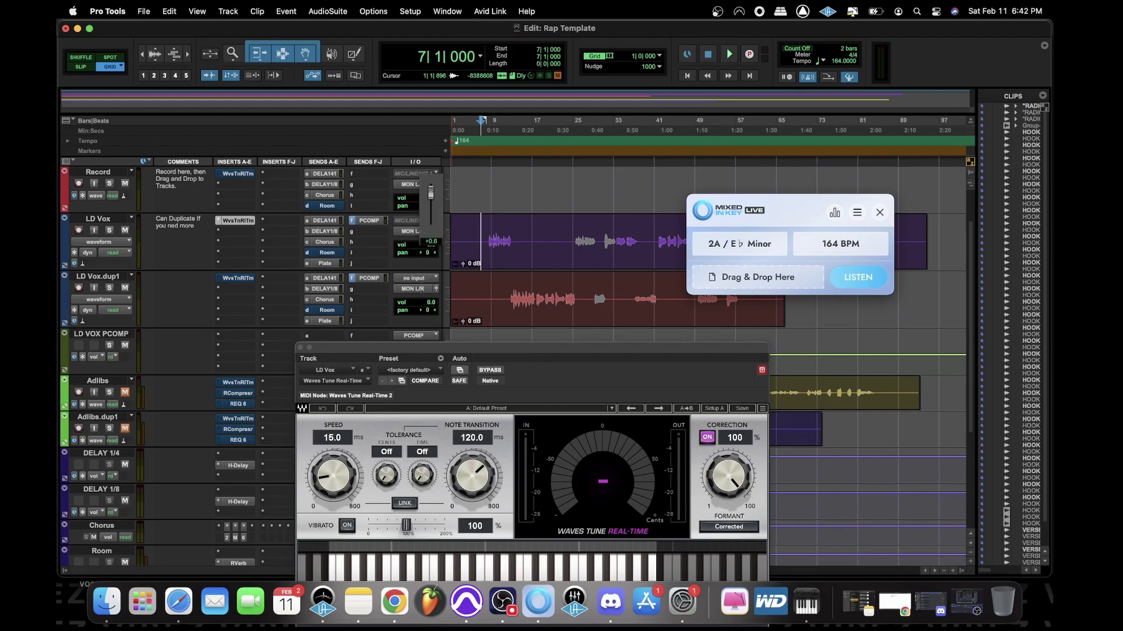
click(431, 195)
drag(431, 195, 431, 197)
Play the lead vocal from bar 8 through Waves Tune Real-Time and move the plug-in window so it is fully visible
click(501, 123)
click(486, 121)
key(space)
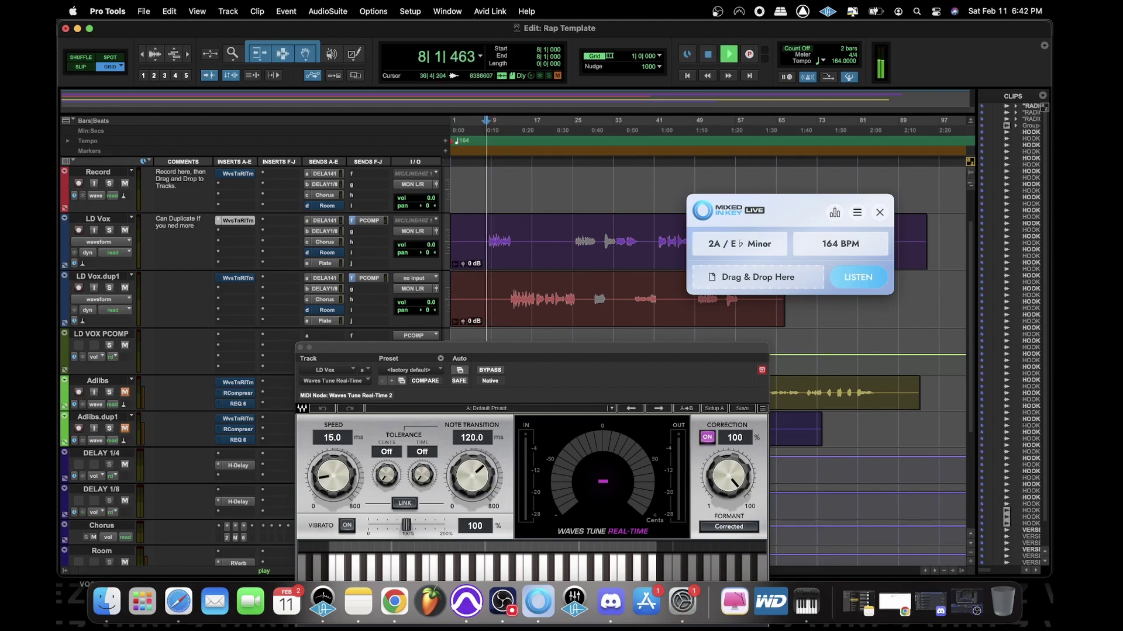
key(t)
key(t)
click(880, 212)
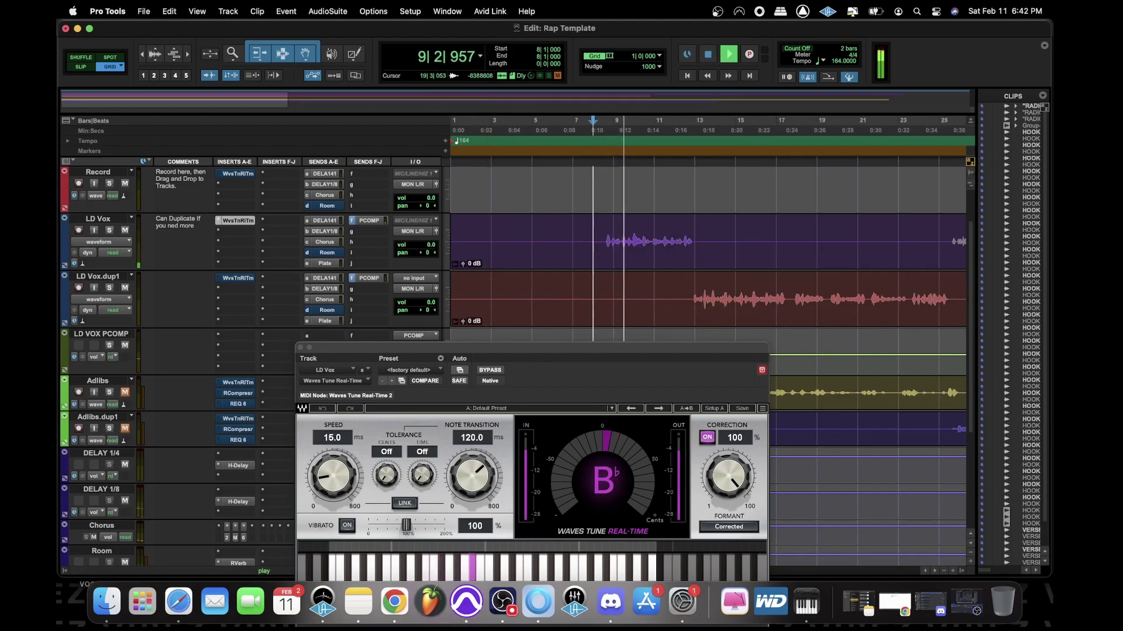
drag(585, 347, 471, 146)
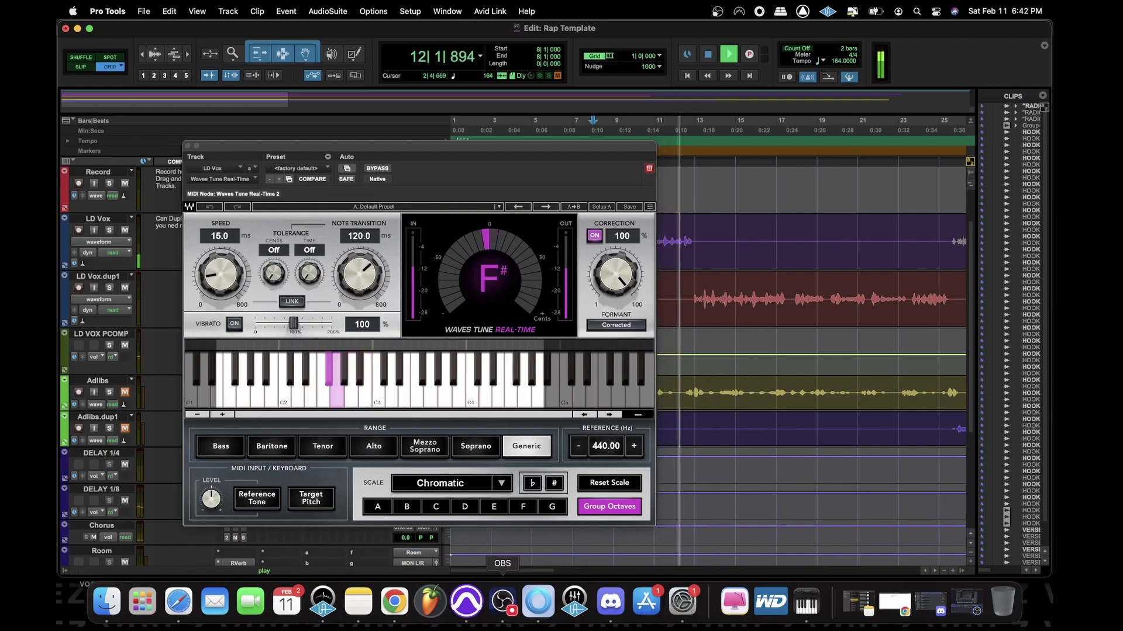
Check the beat's key in Mixed In Key Live and set the Waves Tune Real-Time scale to E♭ Natural Minor
click(538, 602)
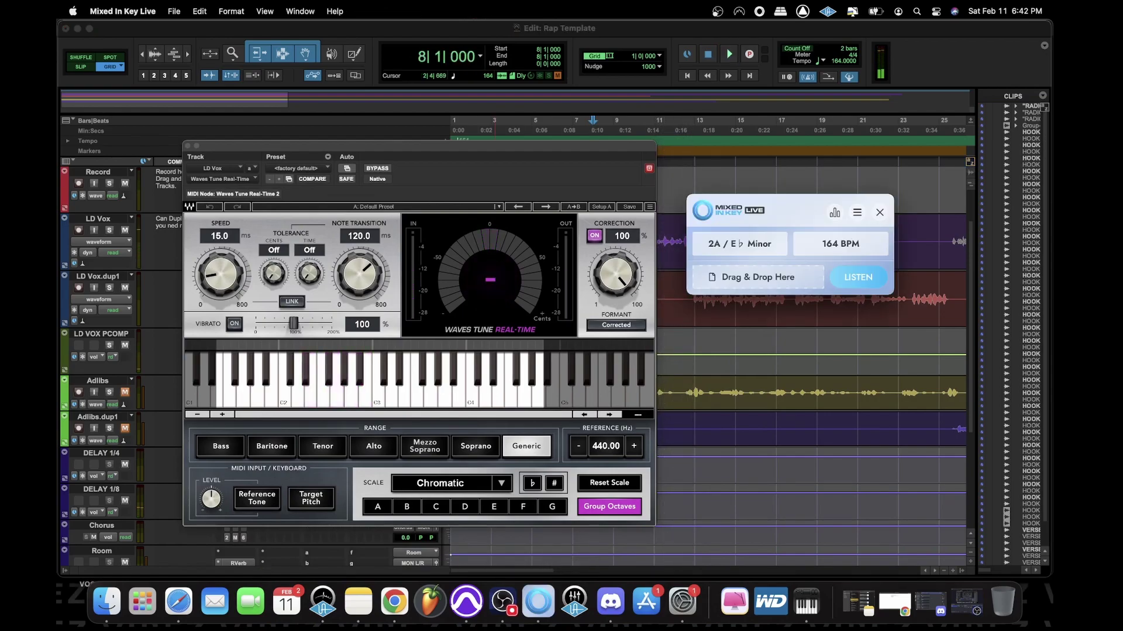
click(494, 506)
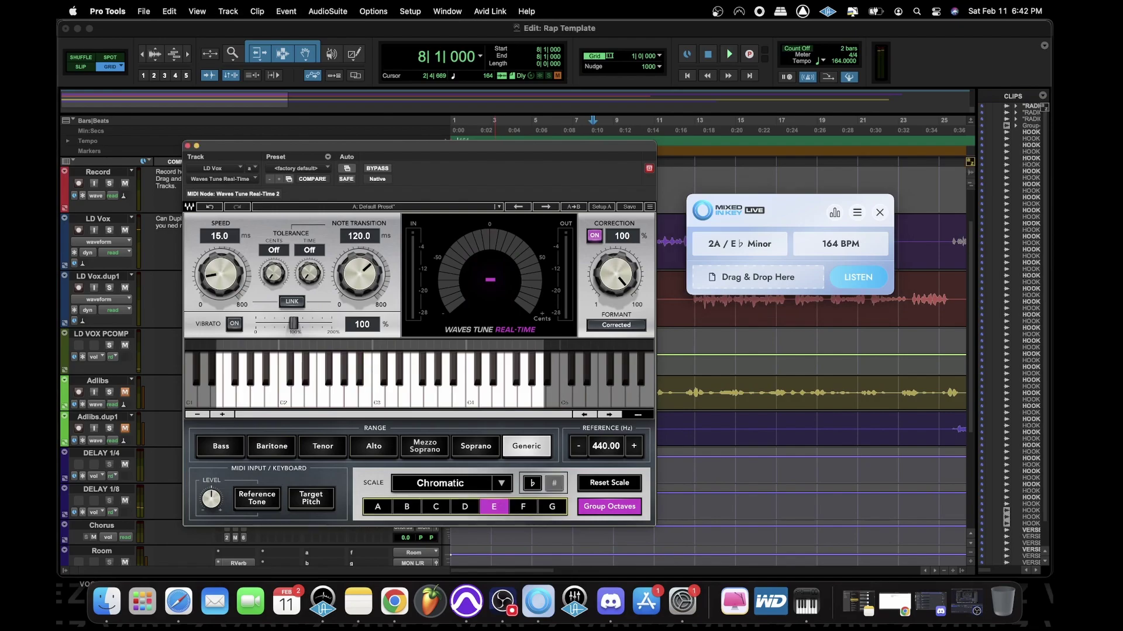
click(532, 483)
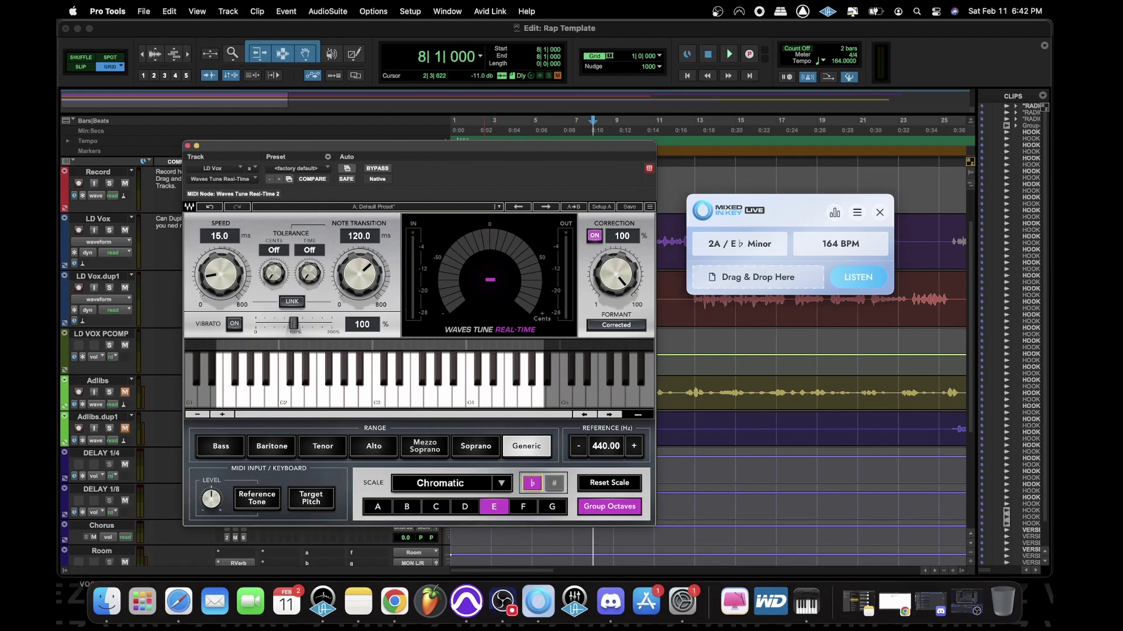
click(501, 483)
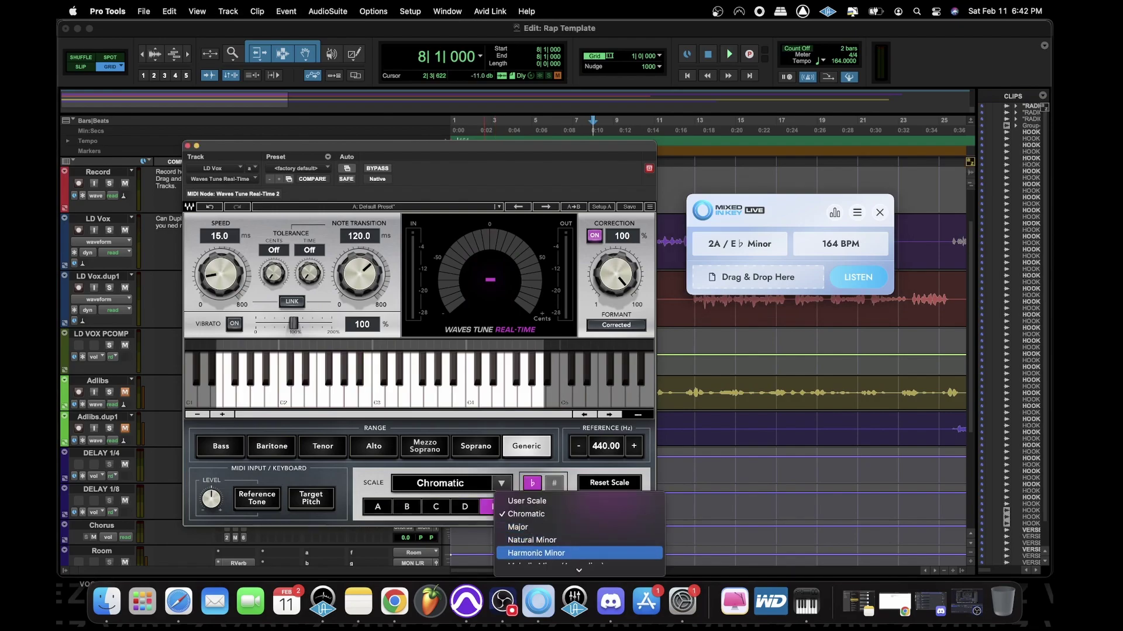
mouse_move(579, 571)
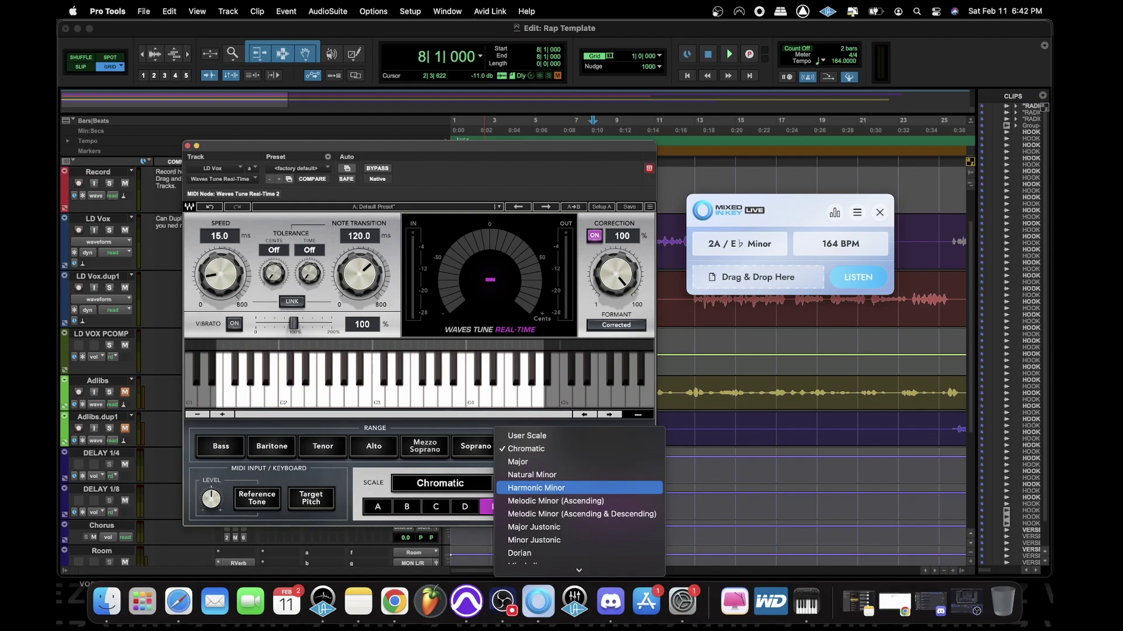
click(532, 475)
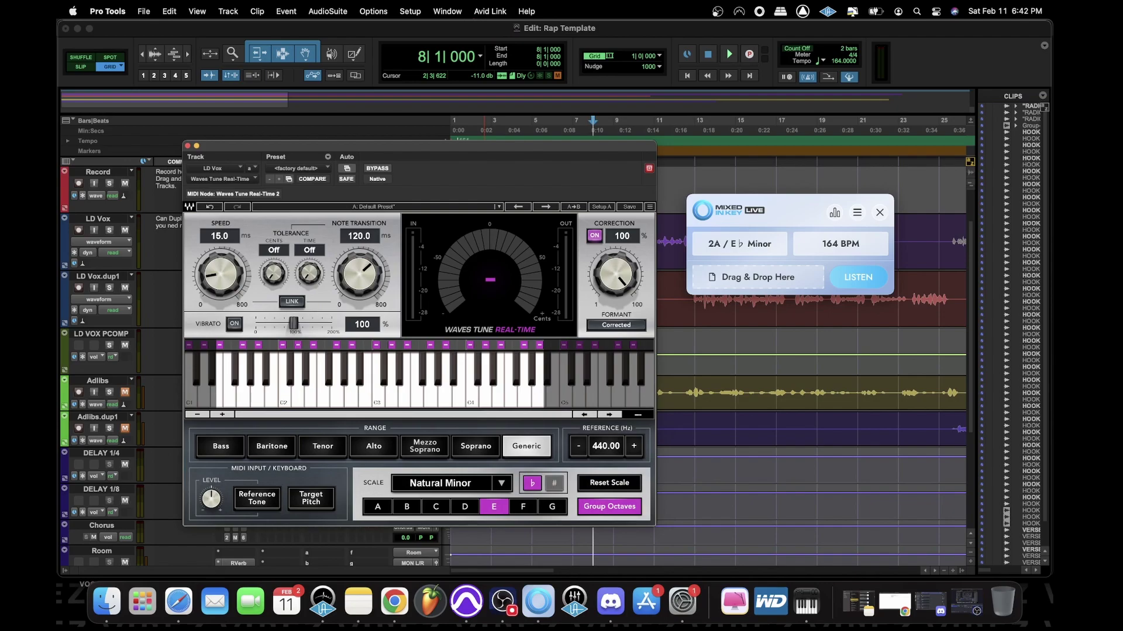
Set the tuner's range to Alto and its Speed and Note Transition to 0.1 ms
click(373, 447)
drag(359, 273, 359, 318)
drag(220, 273, 220, 307)
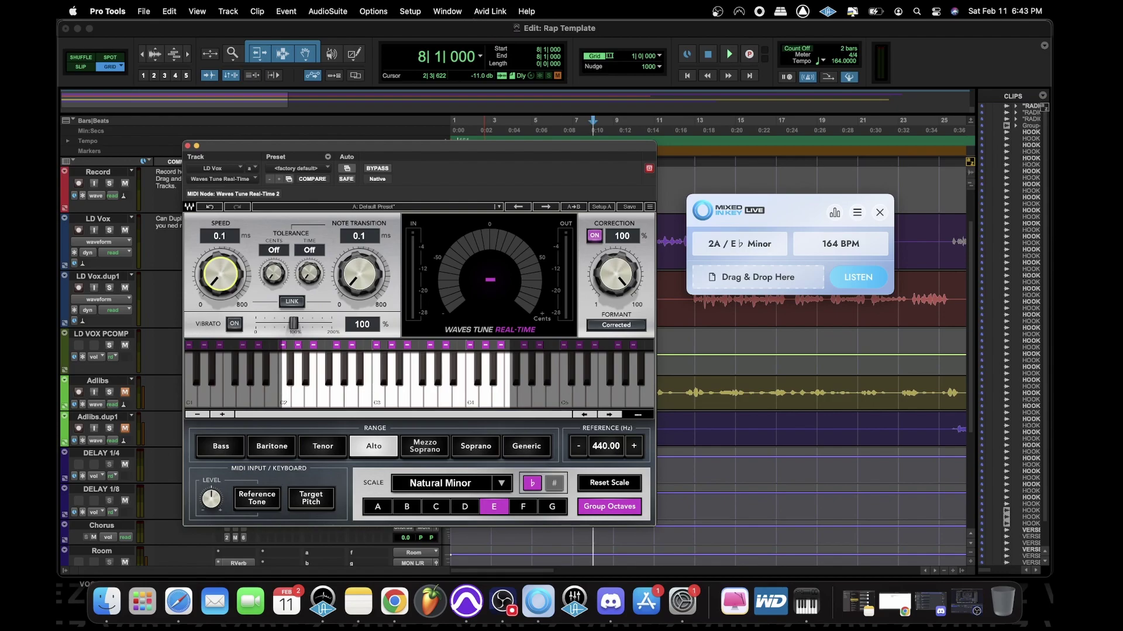
Audition the lead vocal and set the tuner's Speed to 25.0 ms and Note Transition to 13.0 ms
key(space)
drag(220, 274, 219, 252)
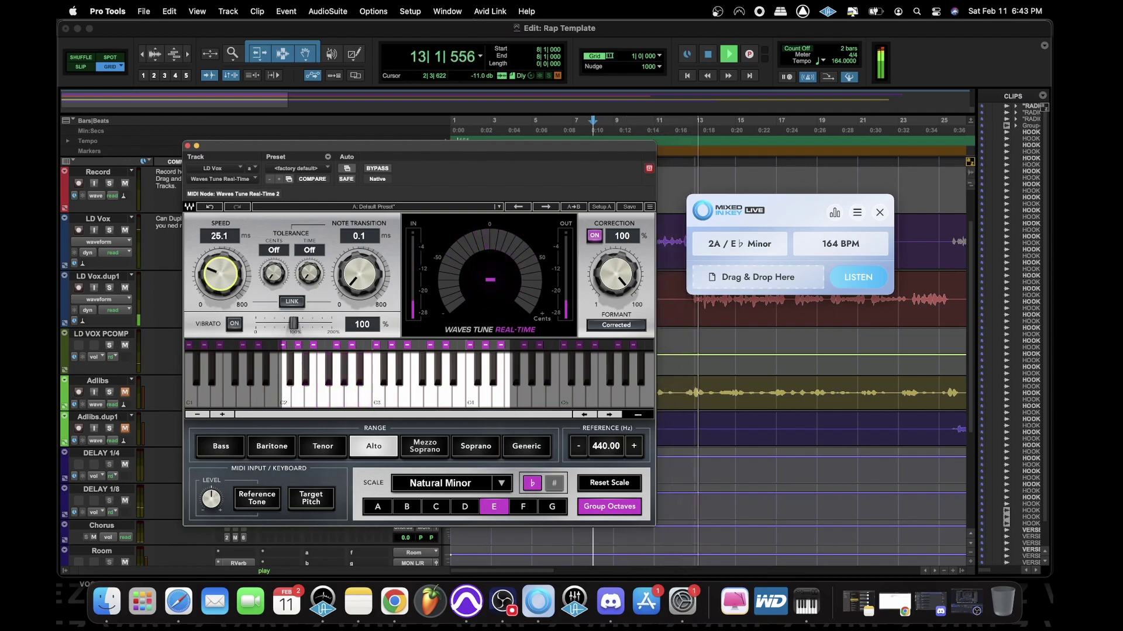
mouse_move(363, 145)
mouse_down()
mouse_move(453, 386)
mouse_move(452, 348)
mouse_move(374, 162)
mouse_up()
key(space)
drag(371, 290, 371, 261)
key(space)
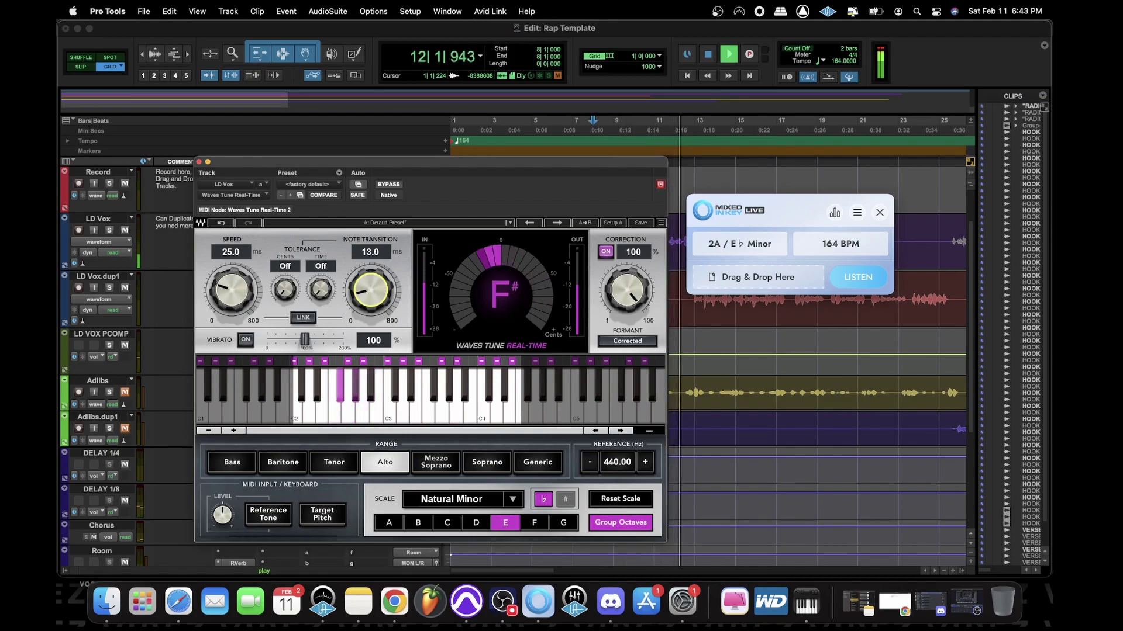
Stop playback and close the Waves Tune Real-Time and Mixed In Key Live windows
drag(430, 161, 448, 97)
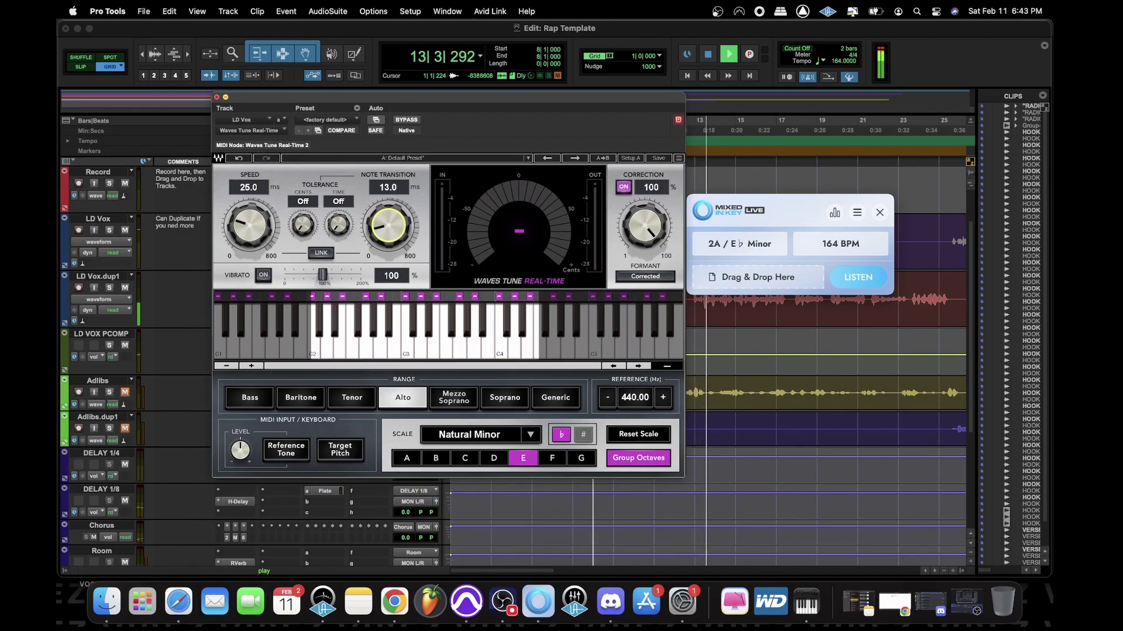
click(225, 97)
key(space)
click(512, 189)
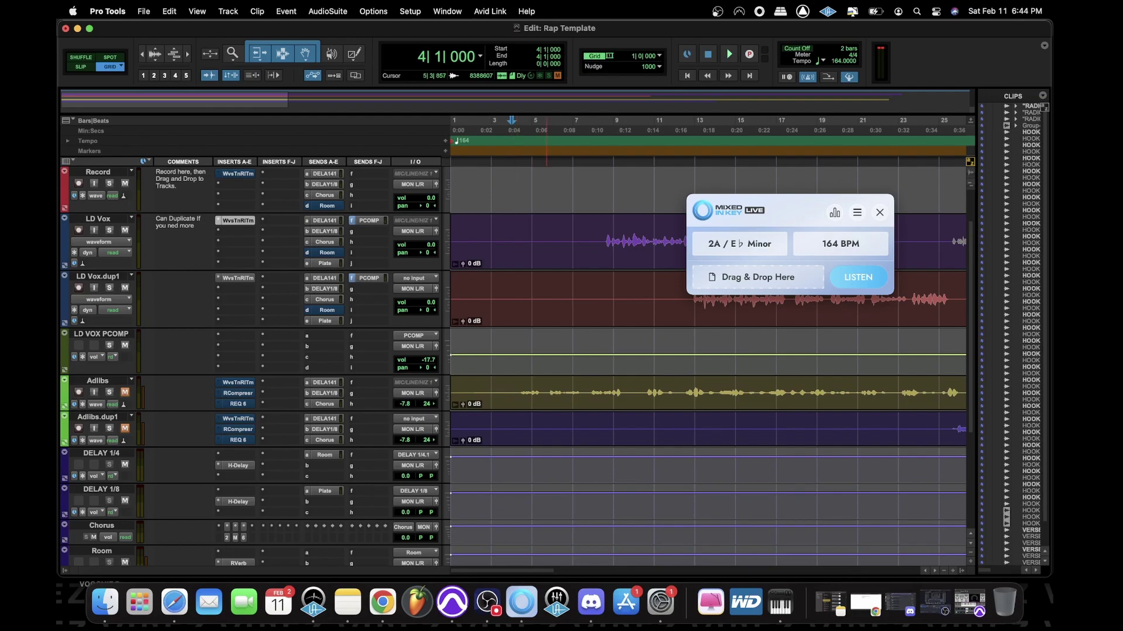
click(879, 212)
Play the session from bar 9 and look over the arrangement from the BEAT track down to Master 1
click(593, 120)
click(614, 121)
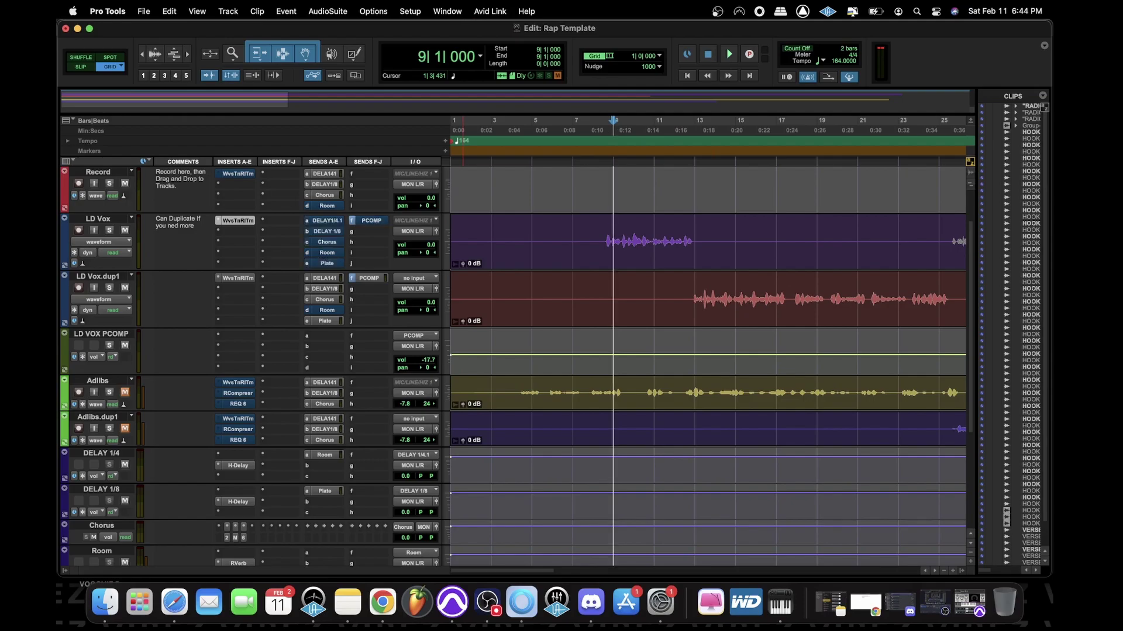
scroll(513, 360, up, 3)
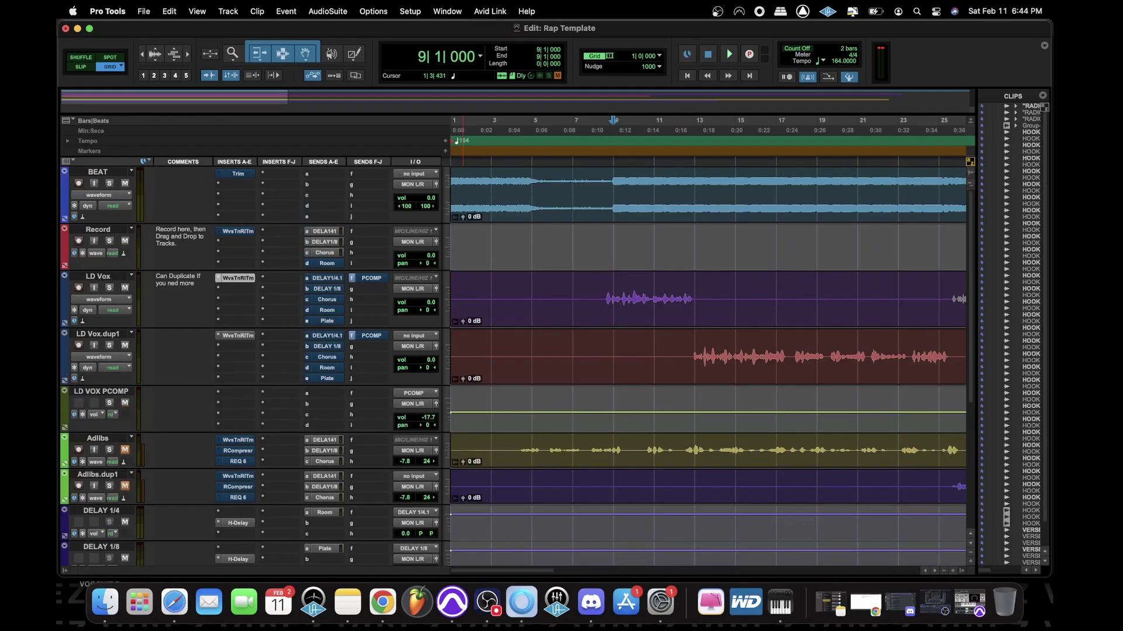
key(space)
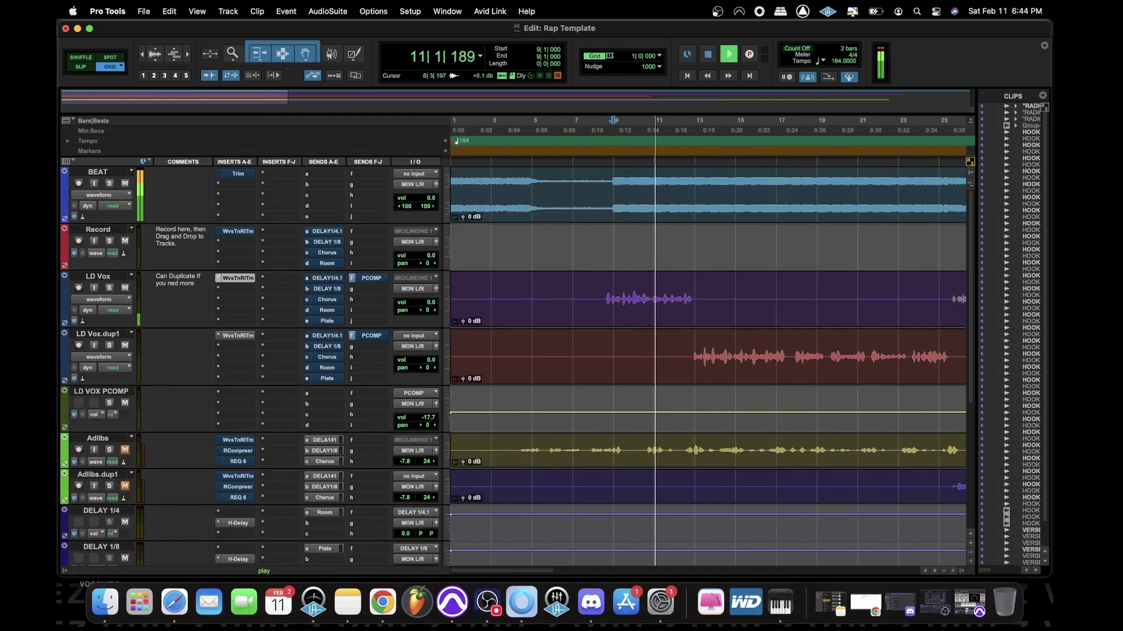
key(super+bracketleft)
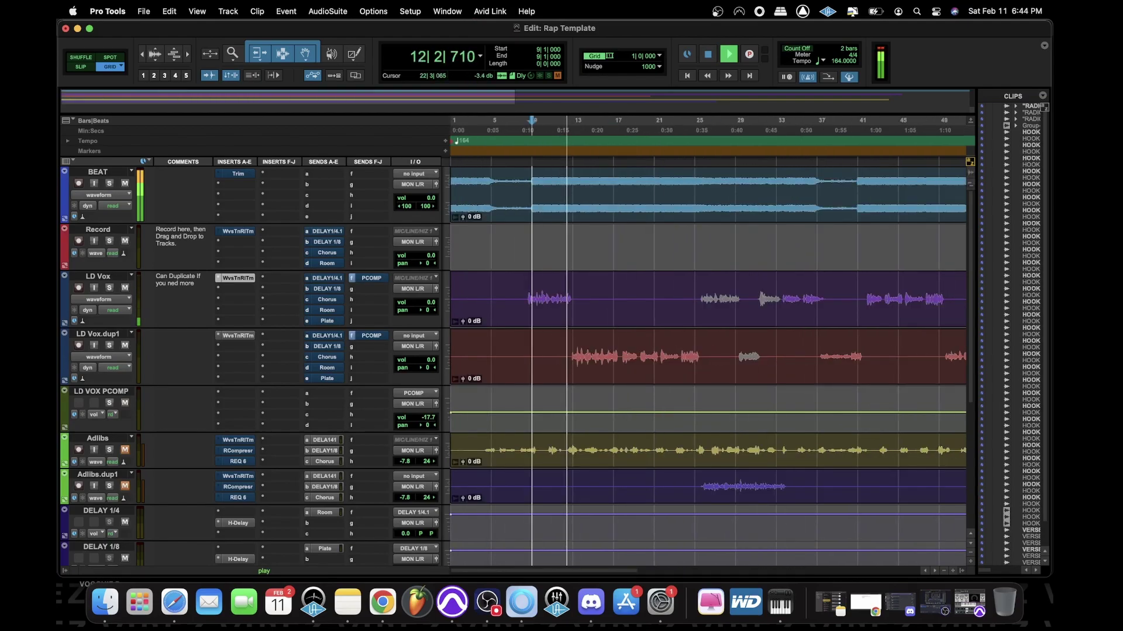
scroll(514, 341, down, 3)
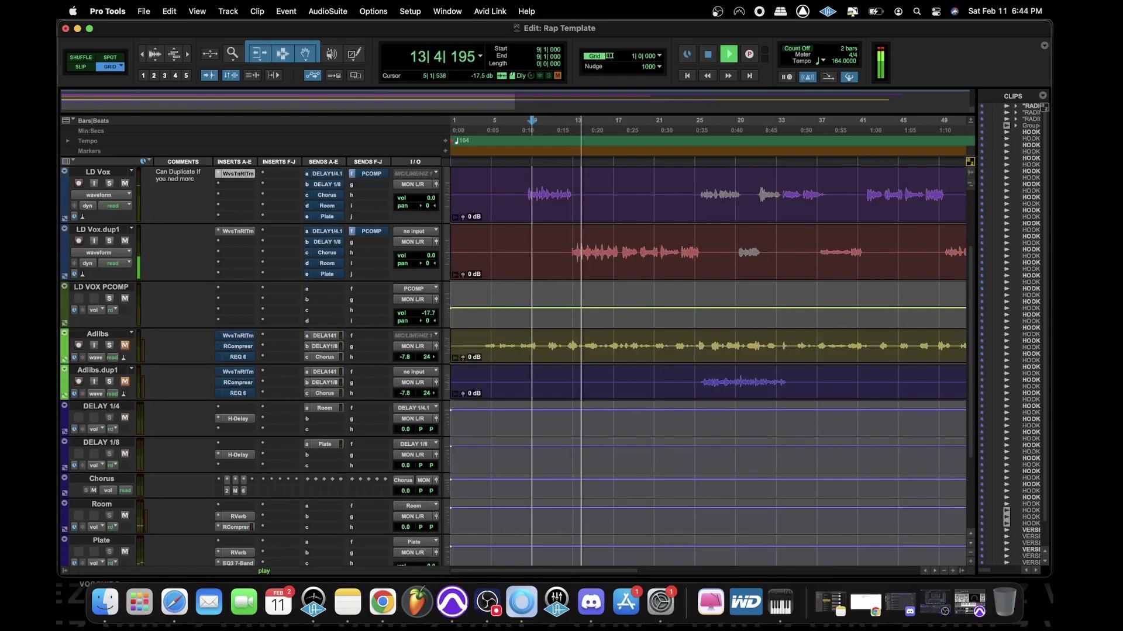
scroll(513, 341, down, 3)
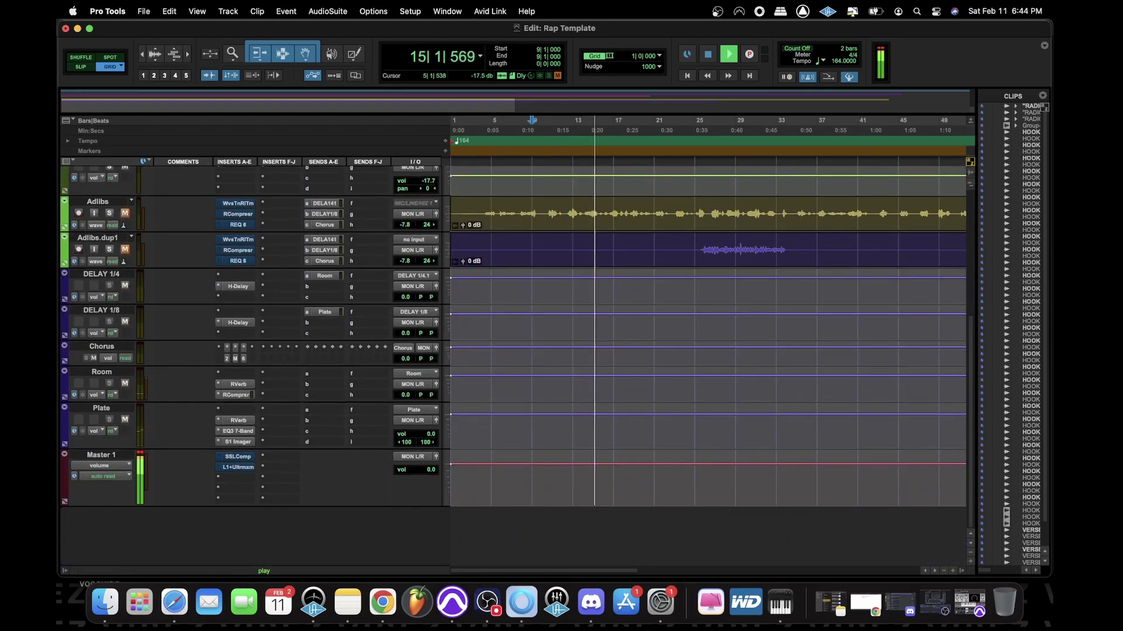
scroll(513, 341, up, 6)
key(super+bracketleft)
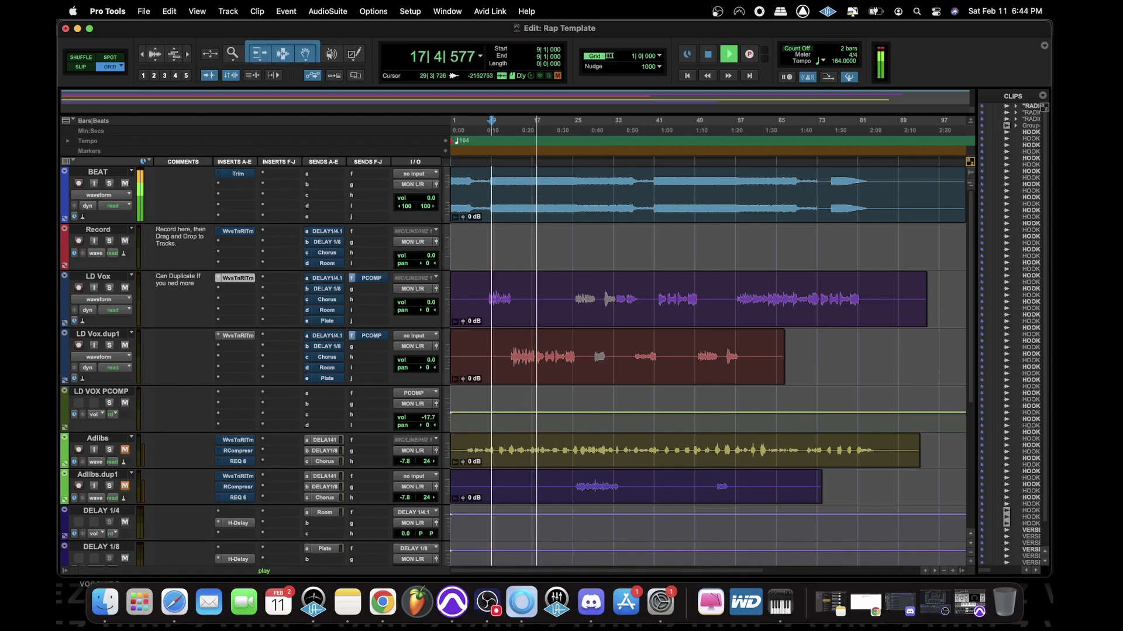
key(space)
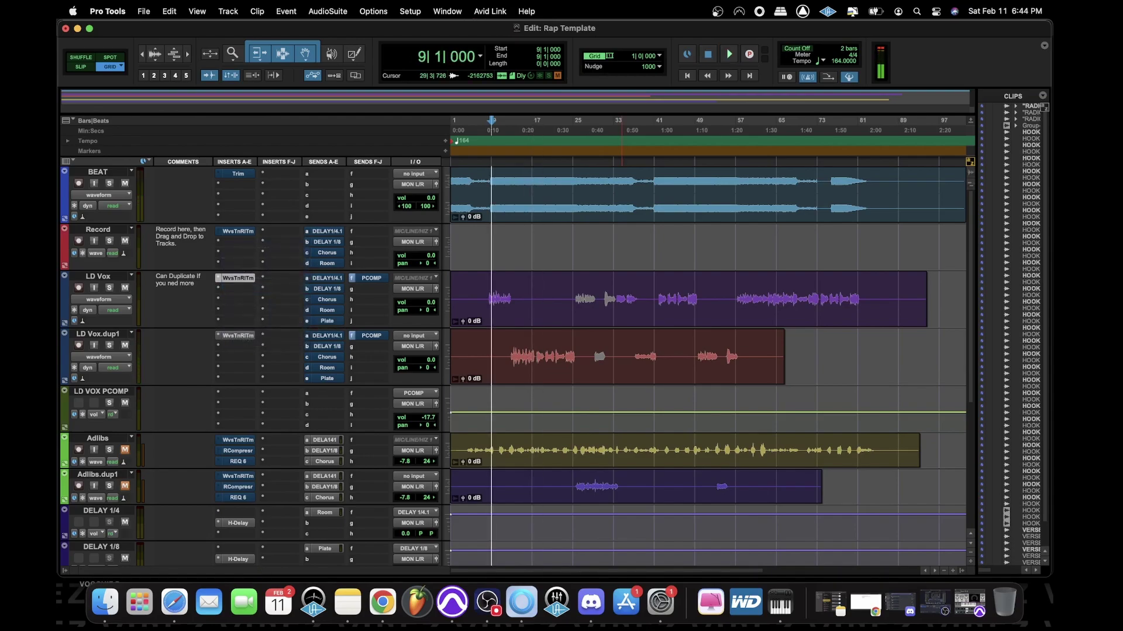
Insert SSLChannel (mono) after the tuner on LD Vox and move its window clear of the timeline
click(237, 288)
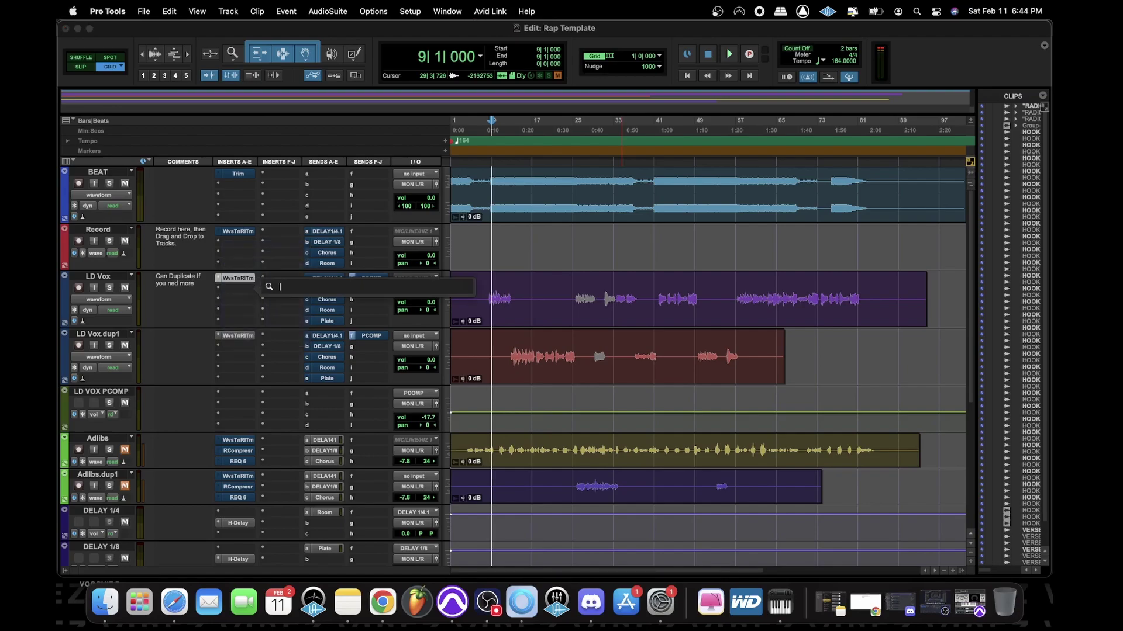
text(ssl)
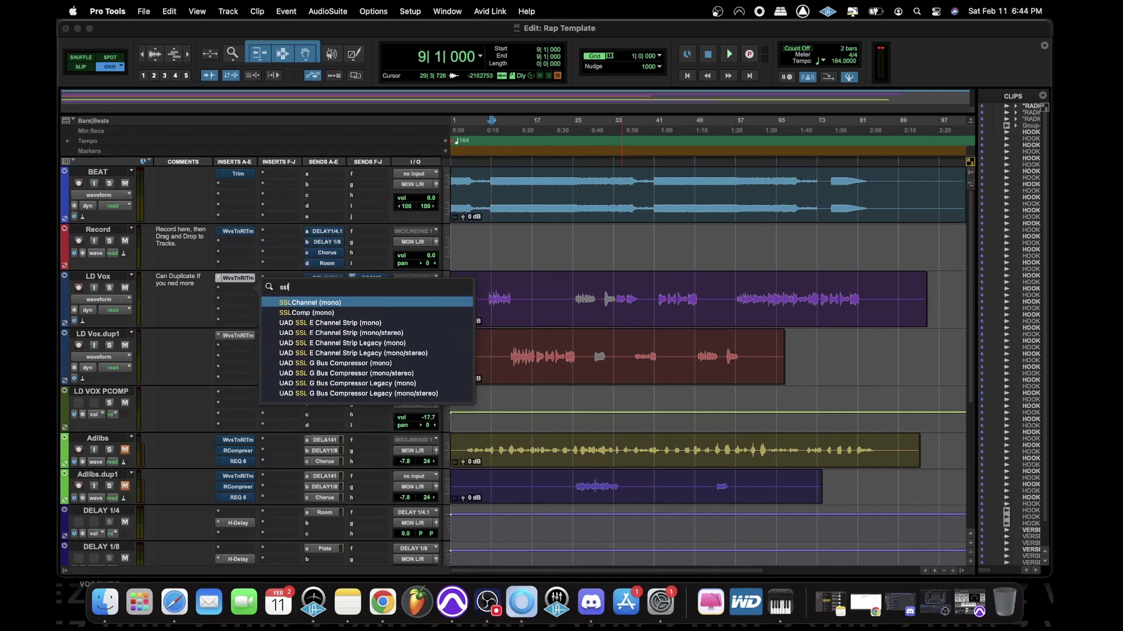
key(Return)
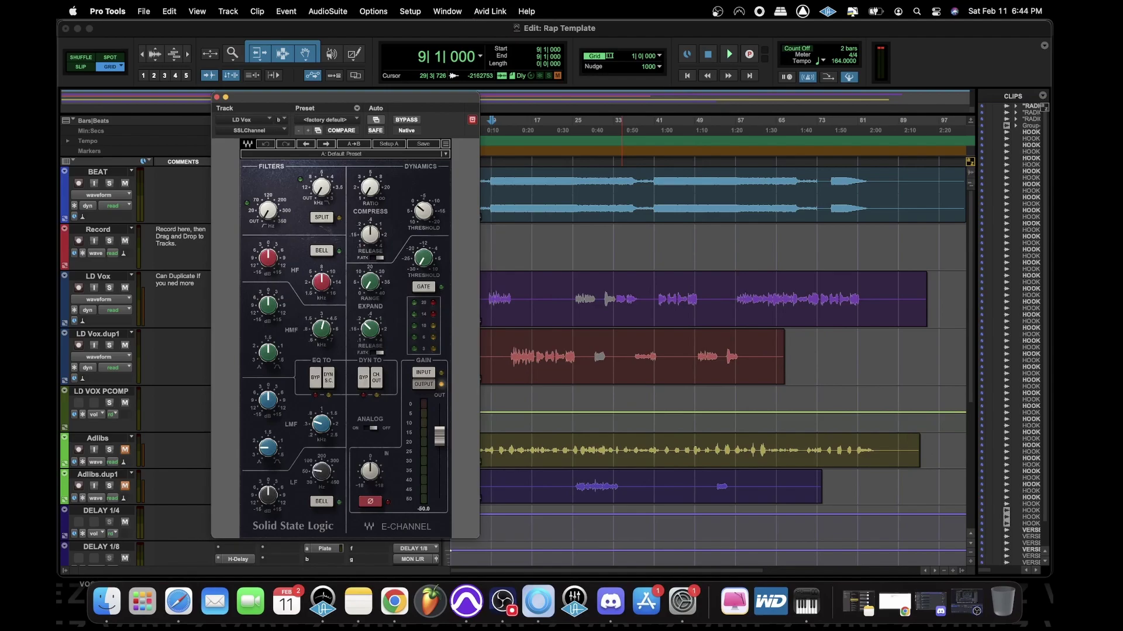
drag(345, 97, 304, 116)
Play the lead vocal from bar 8 and engage the SSLChannel high-pass filter to cut the low end
click(475, 299)
key(t)
key(t)
key(t)
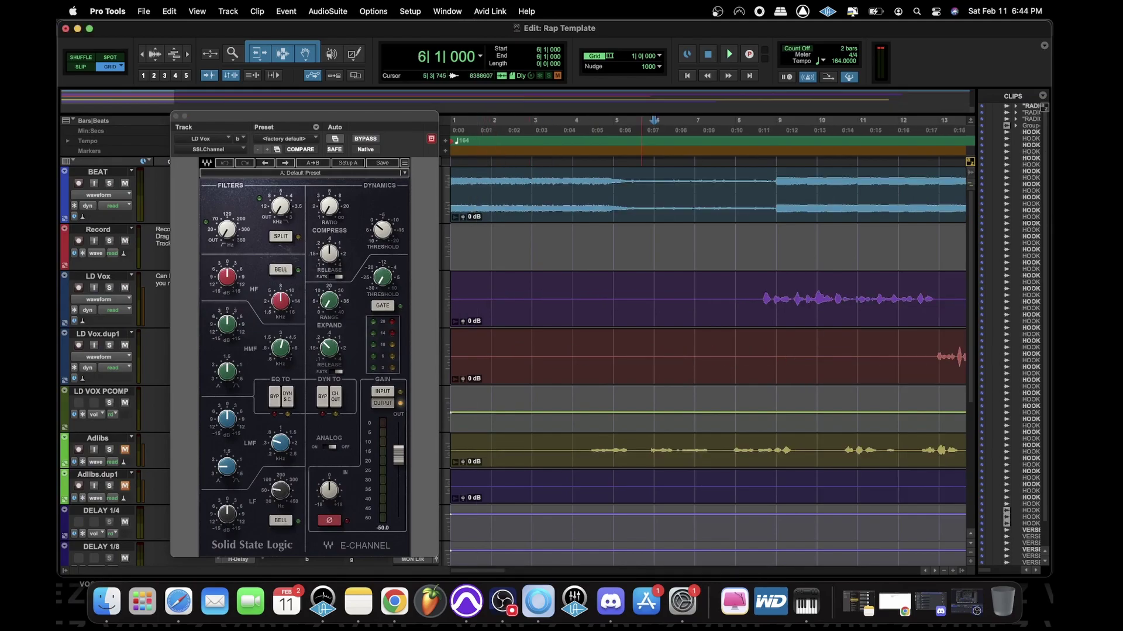
click(735, 298)
key(super+bracketleft)
key(super+bracketleft)
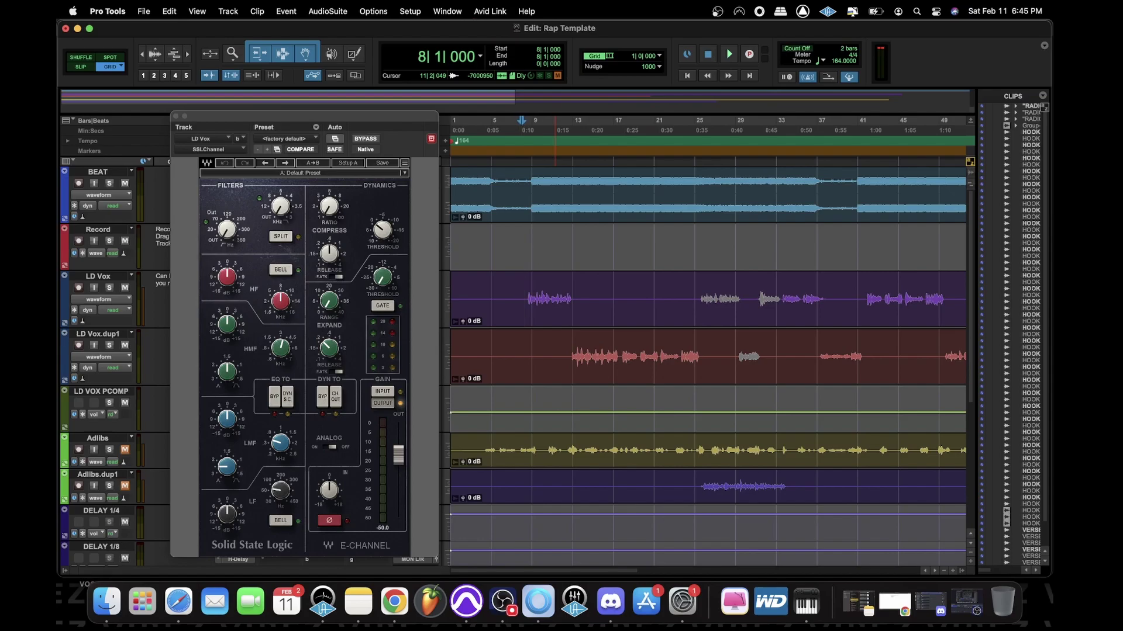
key(space)
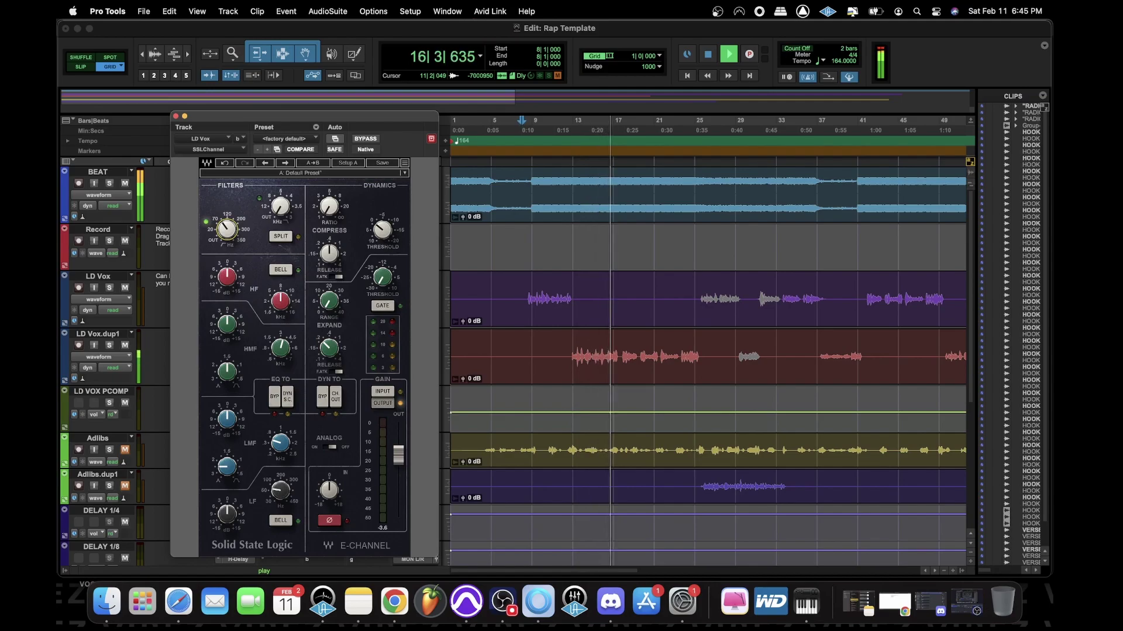
Lower the SSLChannel HF band's frequency, set its gain to 4.0 dB while auditioning, and move the window away from the timeline's clips
key(space)
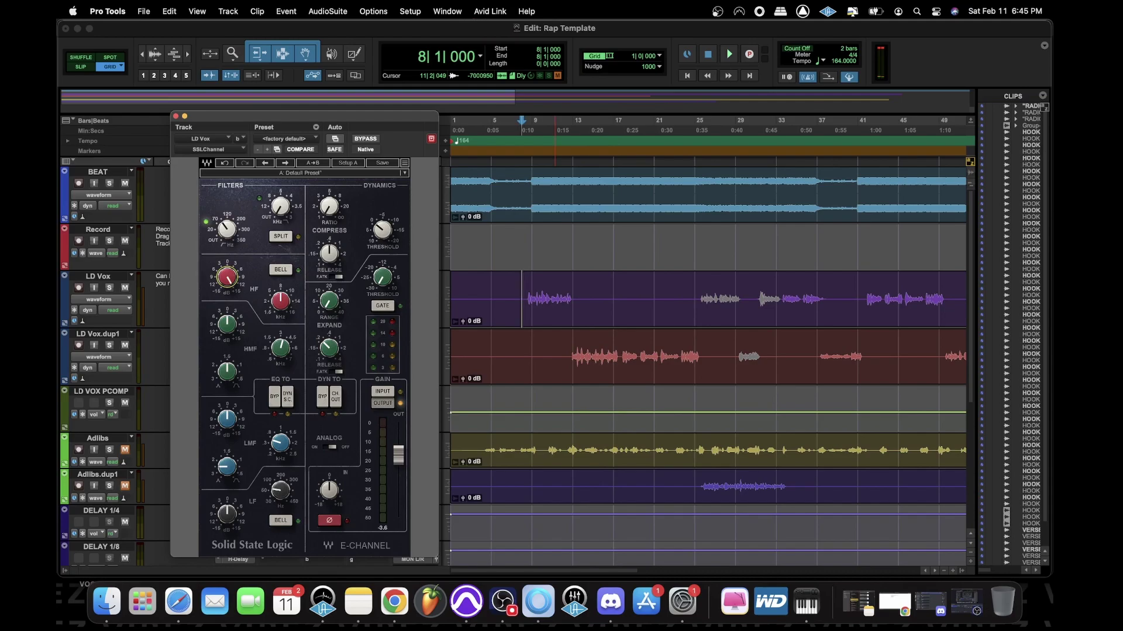
drag(280, 301, 280, 351)
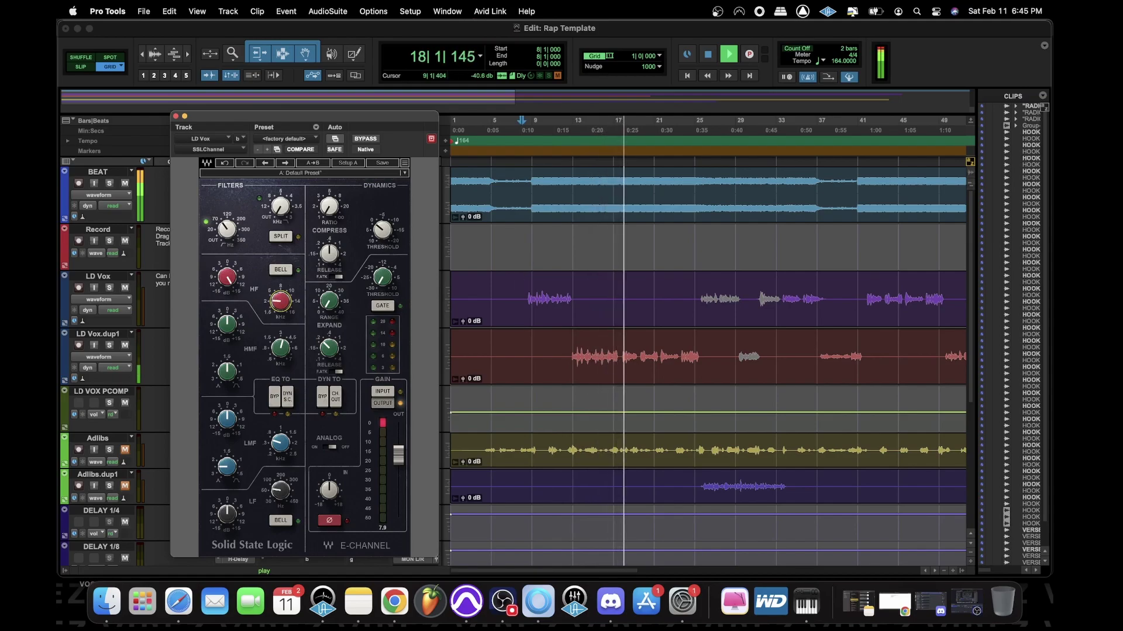
drag(304, 116, 281, 112)
key(space)
key(space)
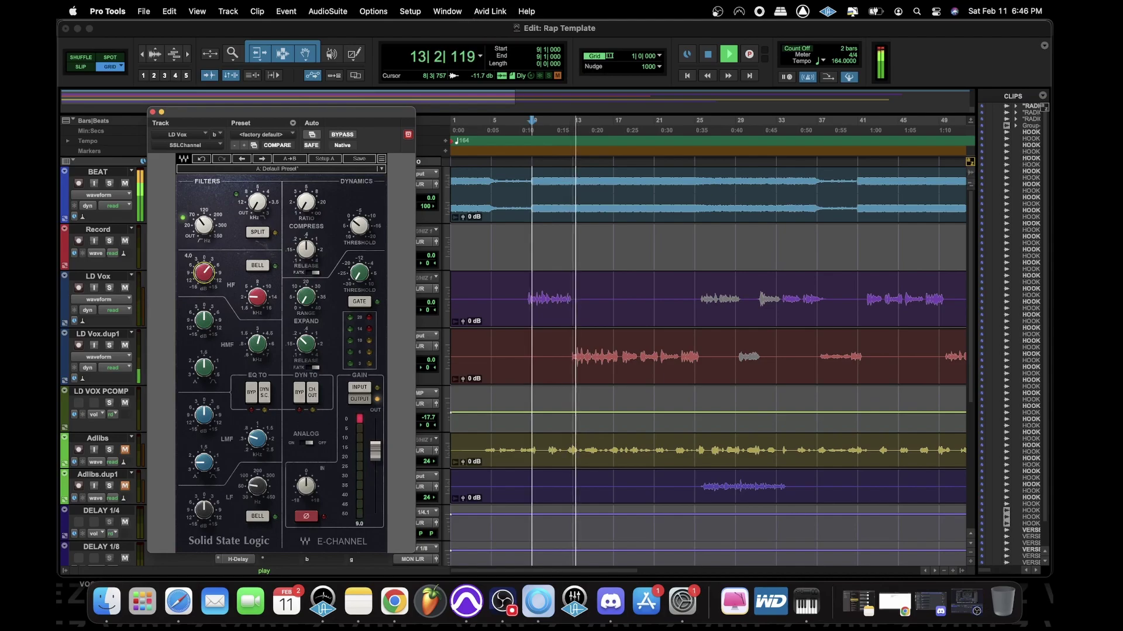
drag(280, 111, 379, 58)
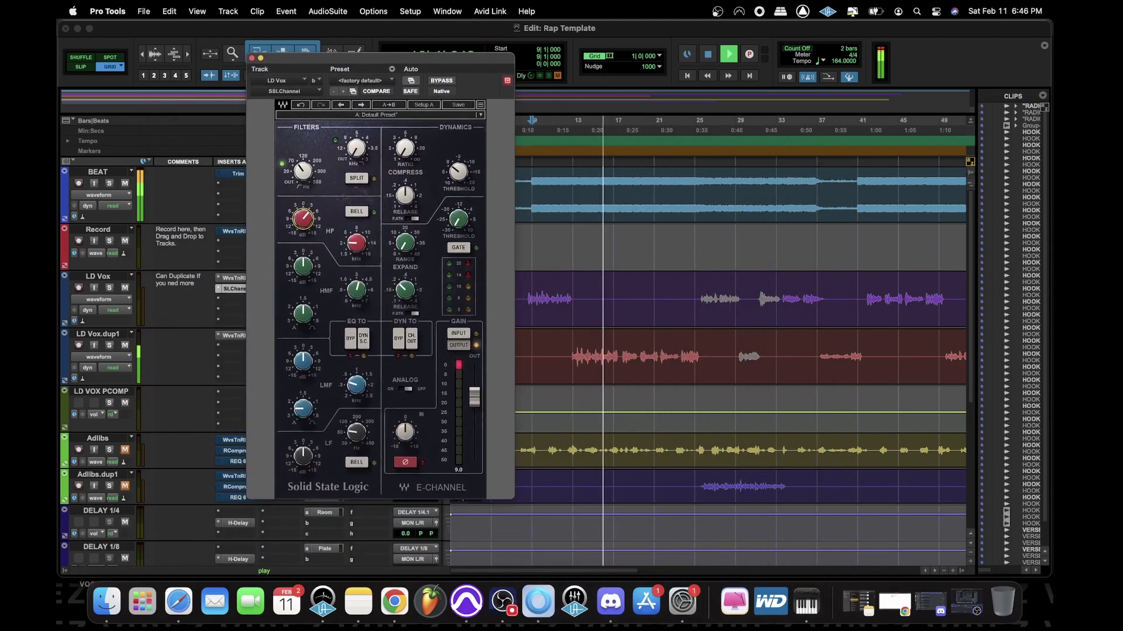
Stop playback and ungroup the LD Vox clip group into its individual clips
click(695, 300)
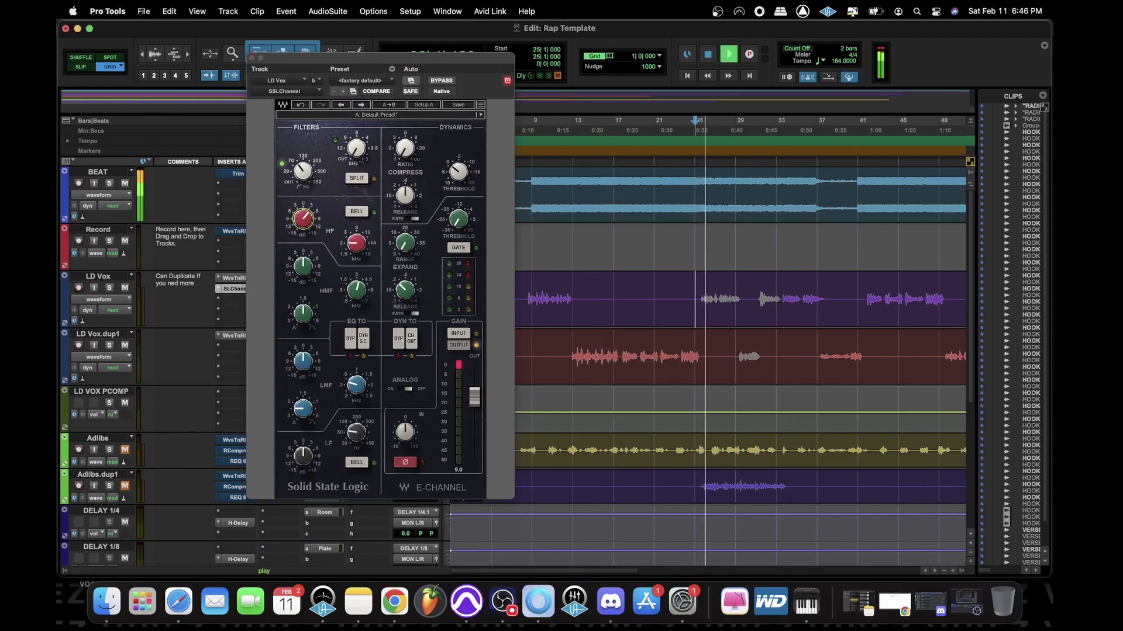
right_click(694, 311)
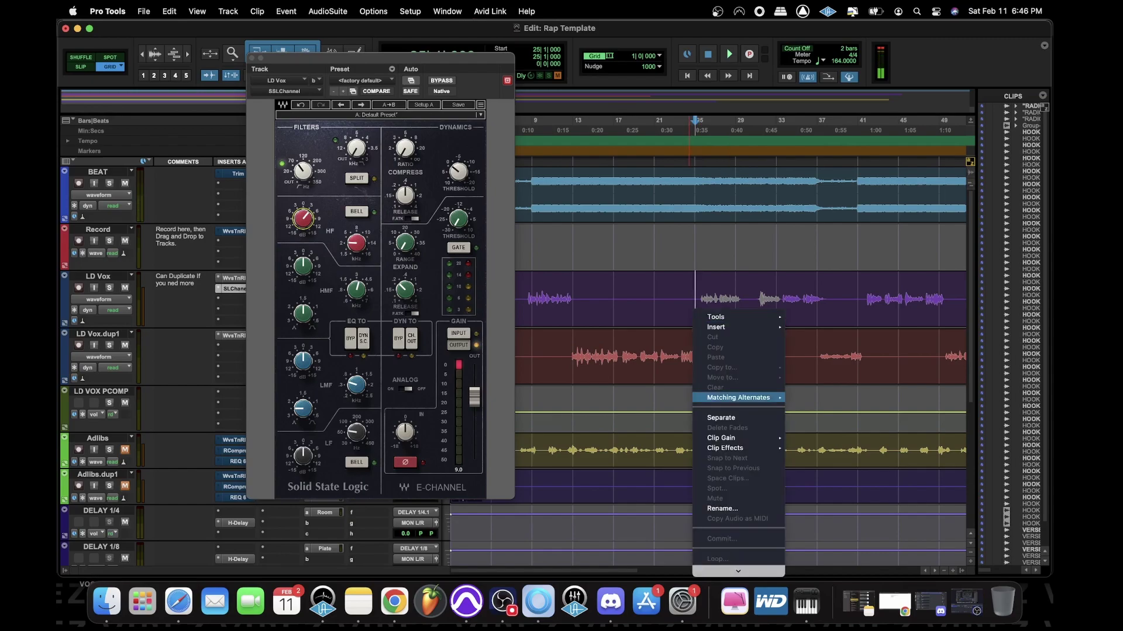
click(693, 312)
right_click(686, 321)
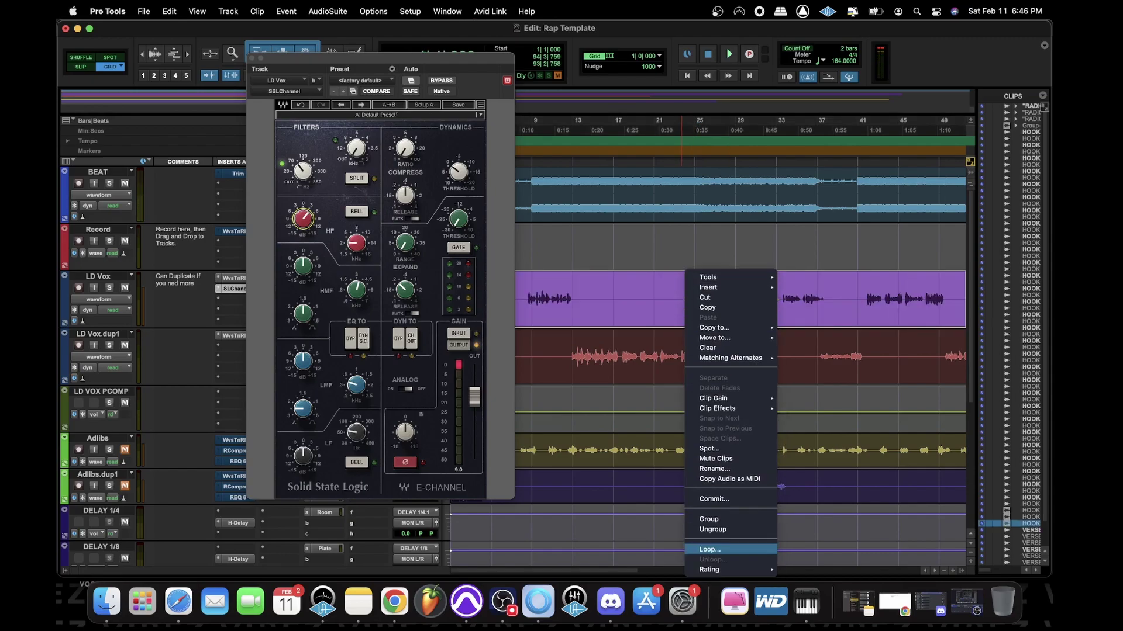
click(712, 529)
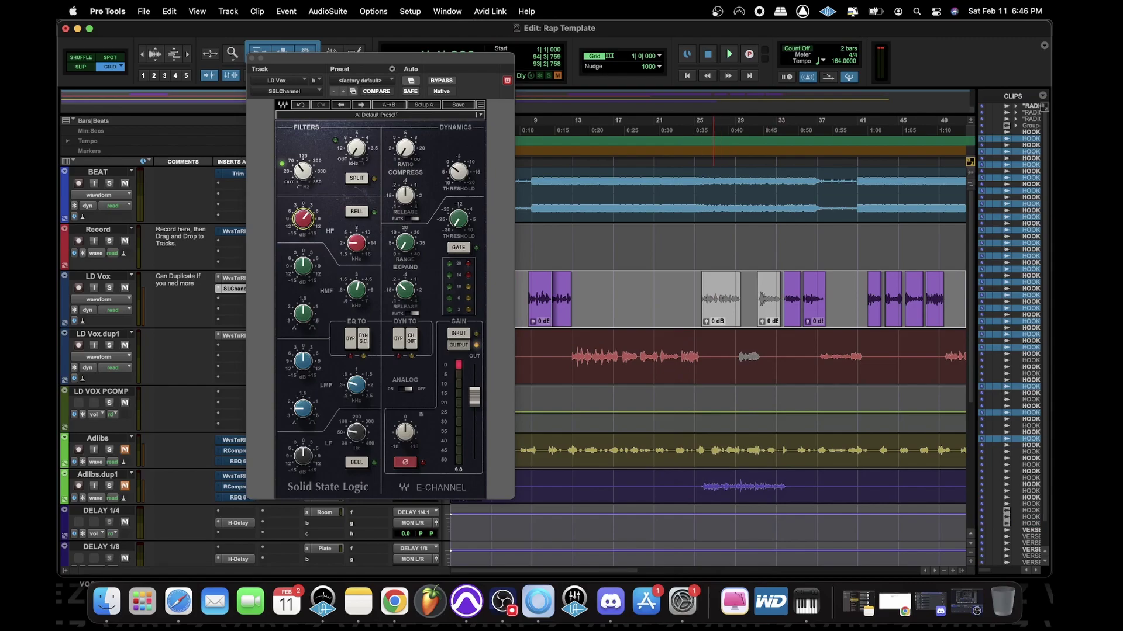
Unmute the two muted LD Vox clips around bars 25 and 31
click(719, 254)
key(r)
key(r)
key(r)
key(t)
key(t)
key(t)
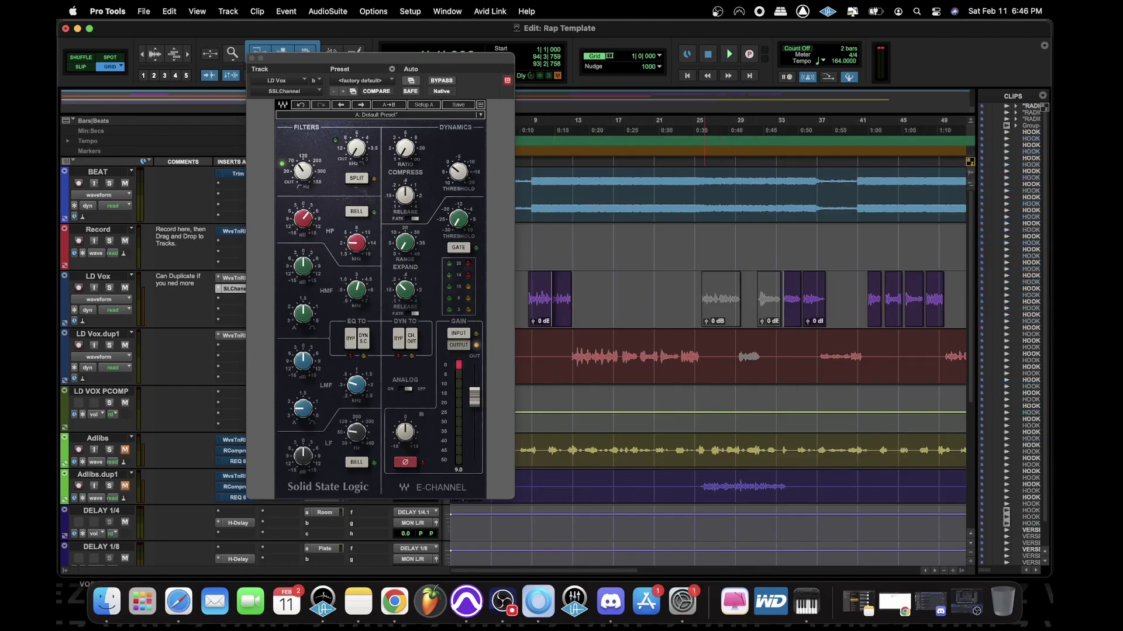
click(723, 297)
right_click(723, 297)
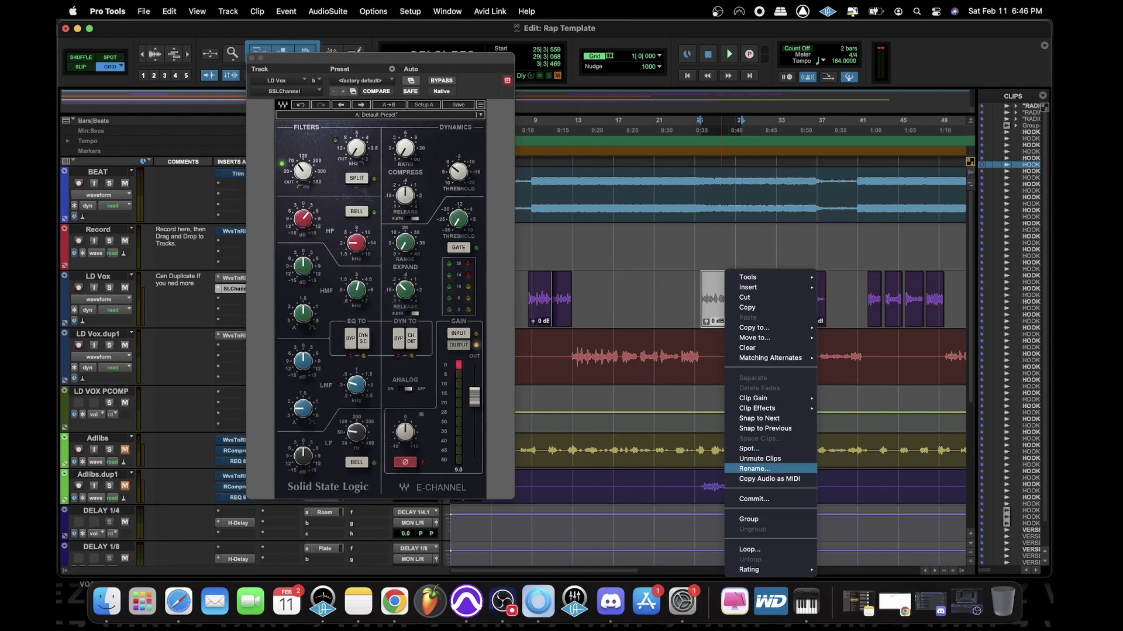
click(760, 458)
right_click(770, 304)
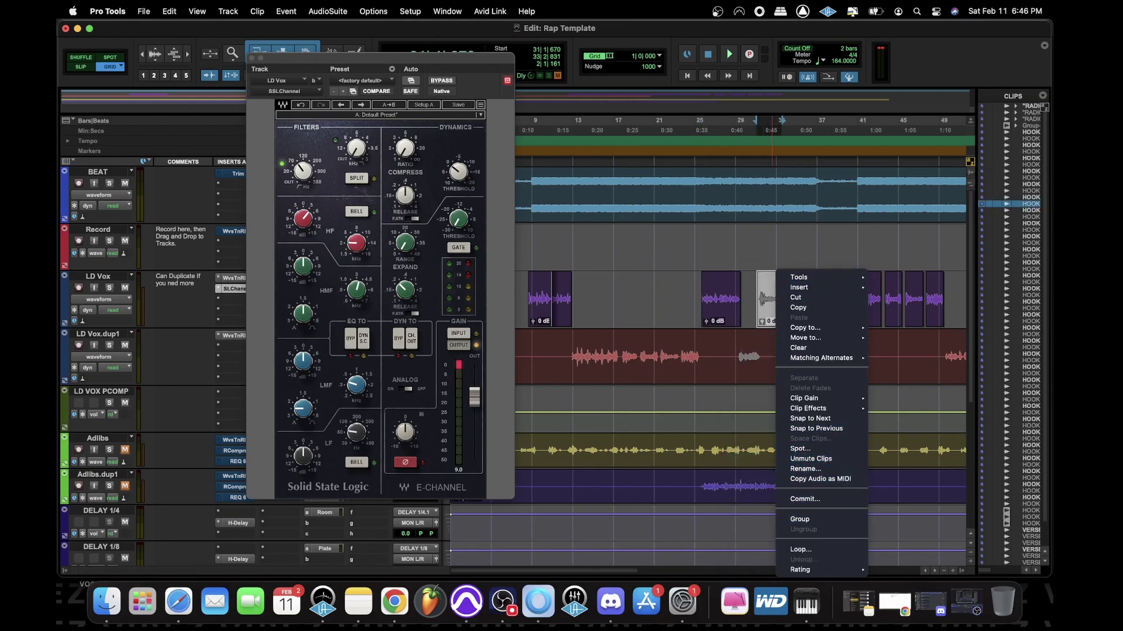
click(810, 459)
Ungroup the LD Vox.dup1 clip group into its individual clips
key(r)
key(r)
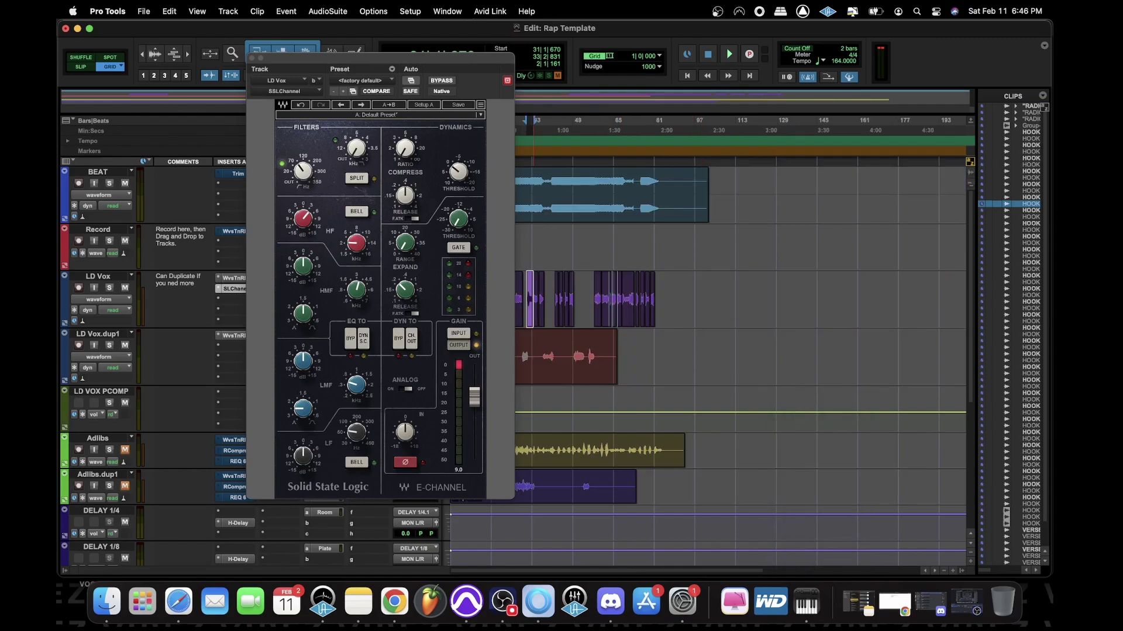
key(t)
key(t)
click(615, 298)
click(690, 360)
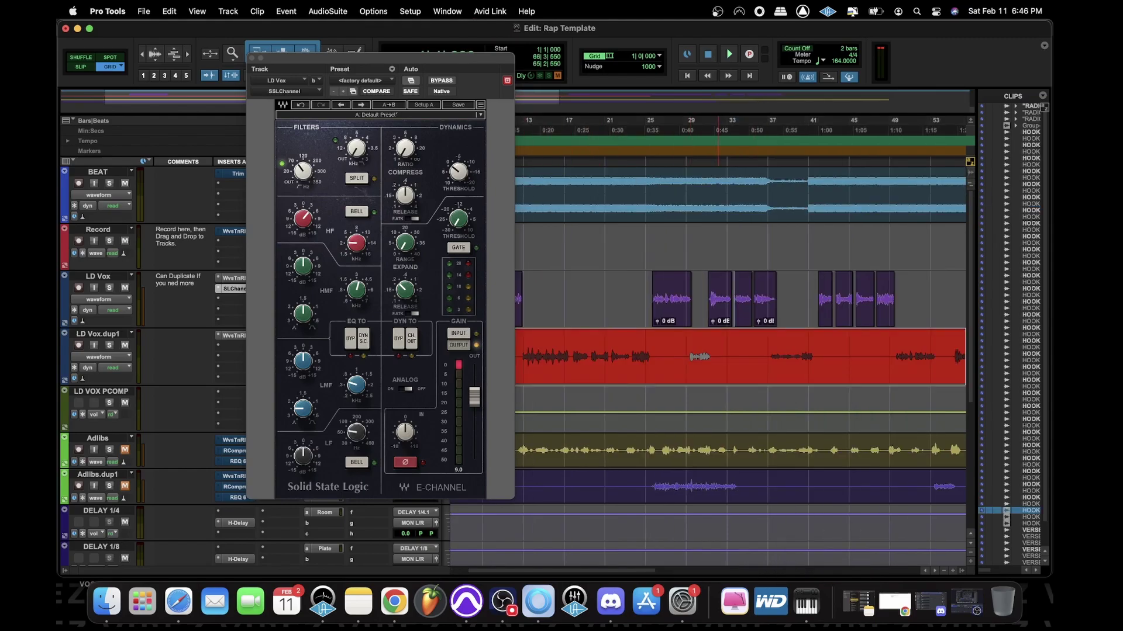
scroll(690, 360, down, 3)
right_click(687, 259)
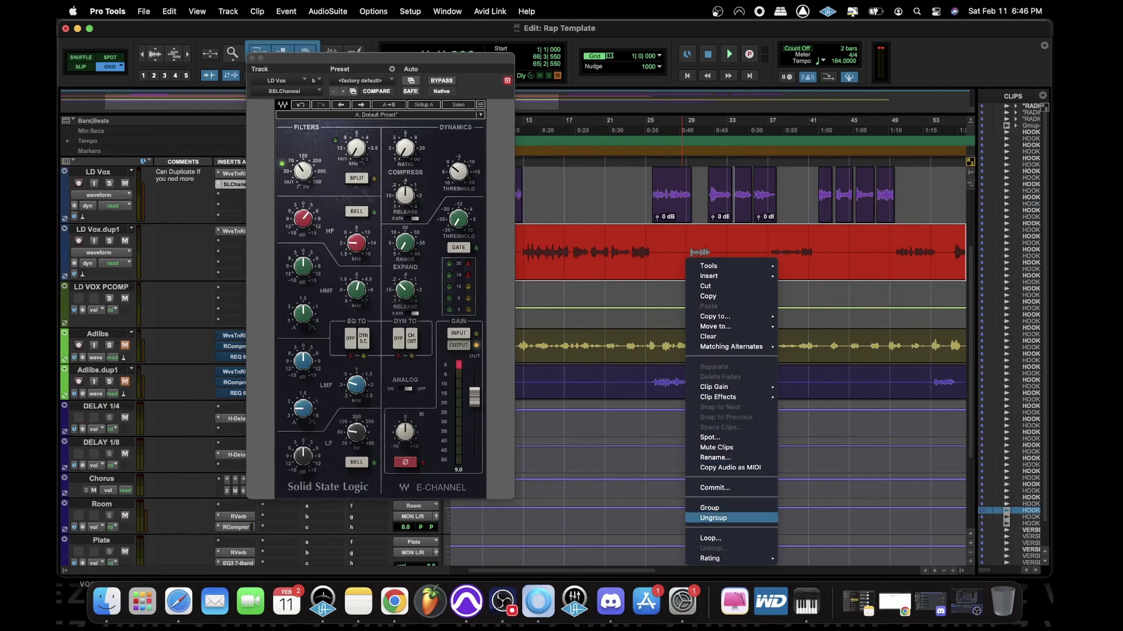
click(714, 518)
Unmute the muted LD Vox.dup1 clip near bar 29
click(700, 258)
right_click(701, 261)
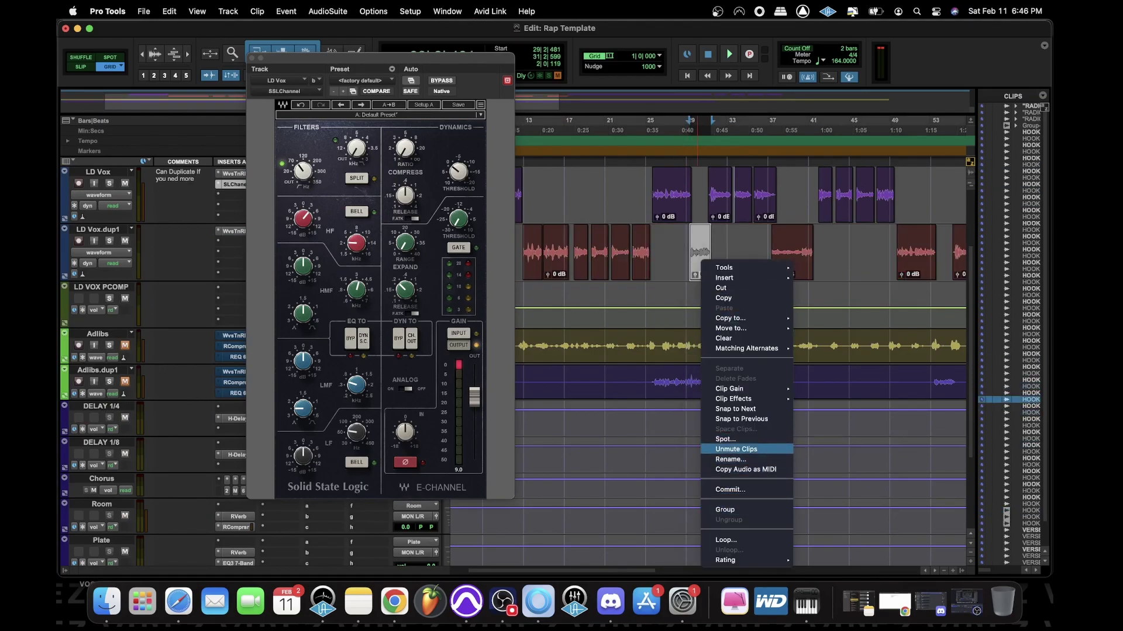
click(736, 449)
Move the SSLChannel window clear of the timeline and briefly play the vocals from bar 9
drag(380, 58, 270, 297)
key(r)
scroll(630, 351, up, 3)
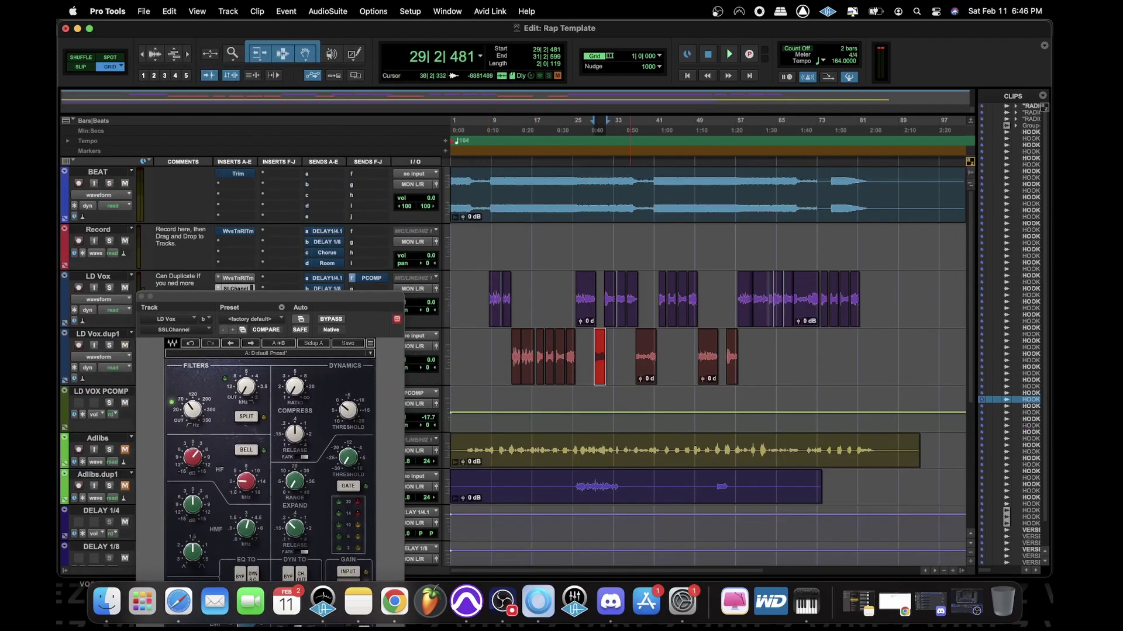
click(496, 120)
click(481, 121)
click(491, 121)
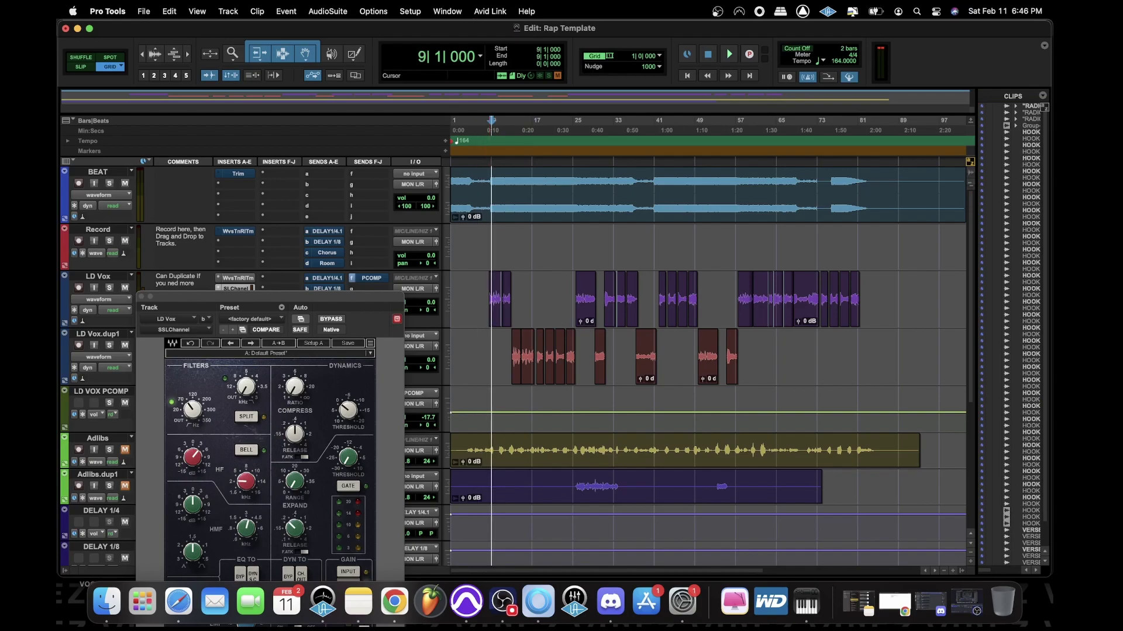
drag(263, 296, 245, 113)
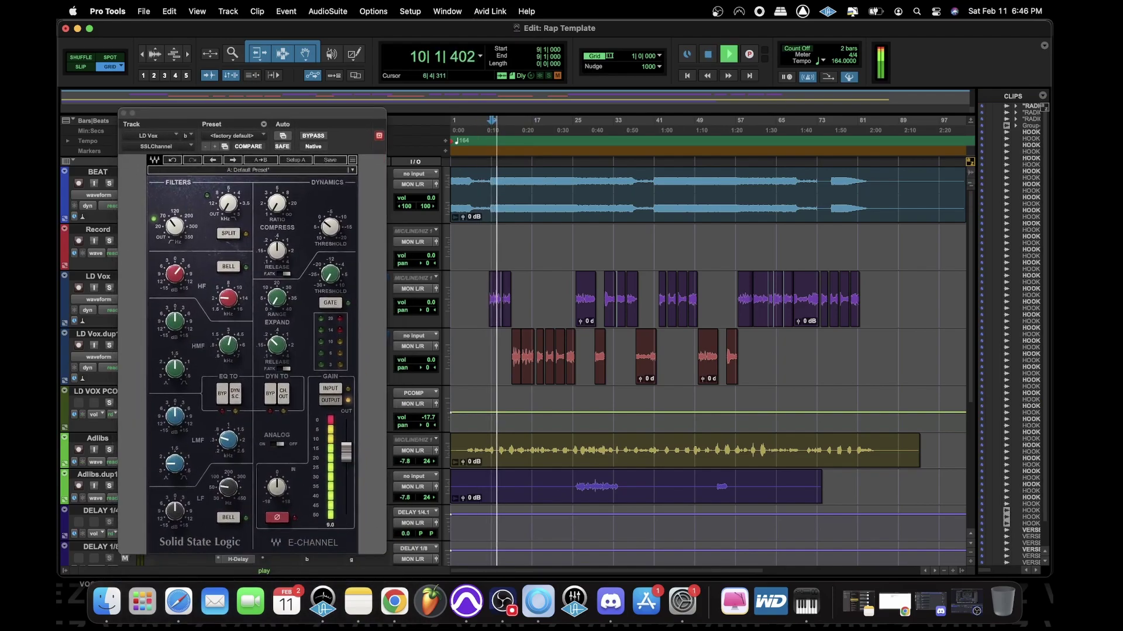
key(space)
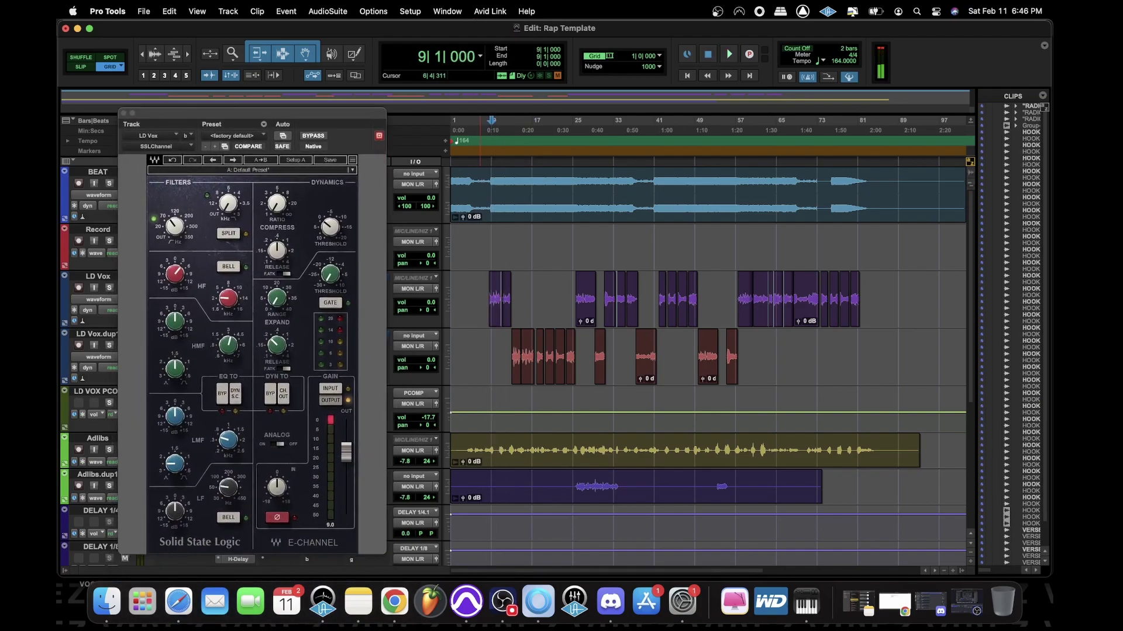
Load the Lead Vox factory preset in SSLChannel on LD Vox
key(t)
key(t)
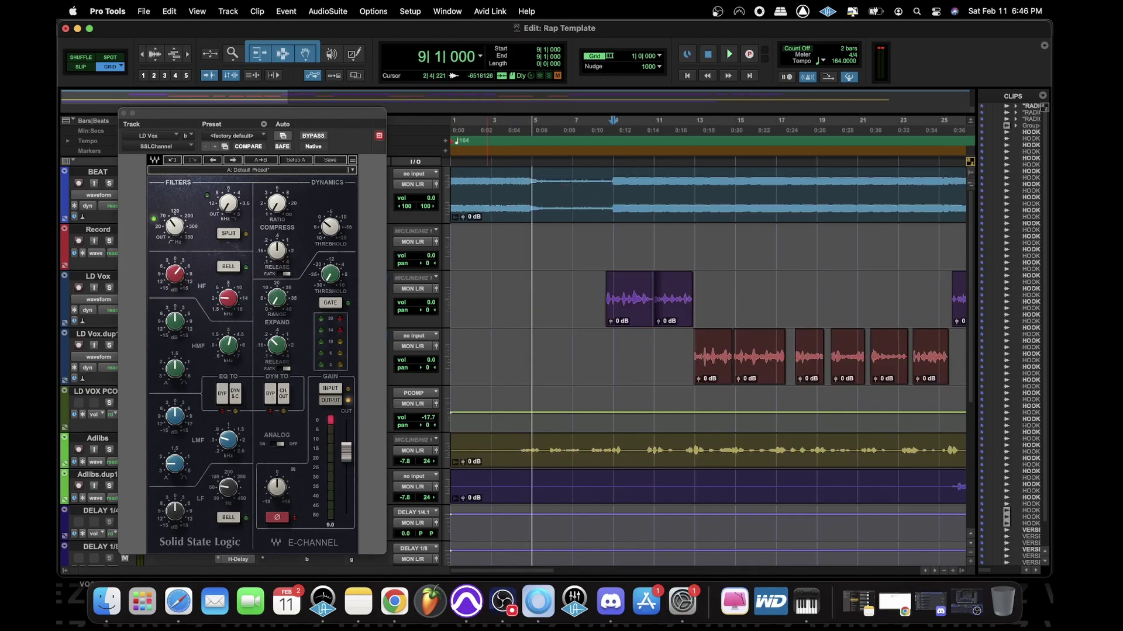
key(r)
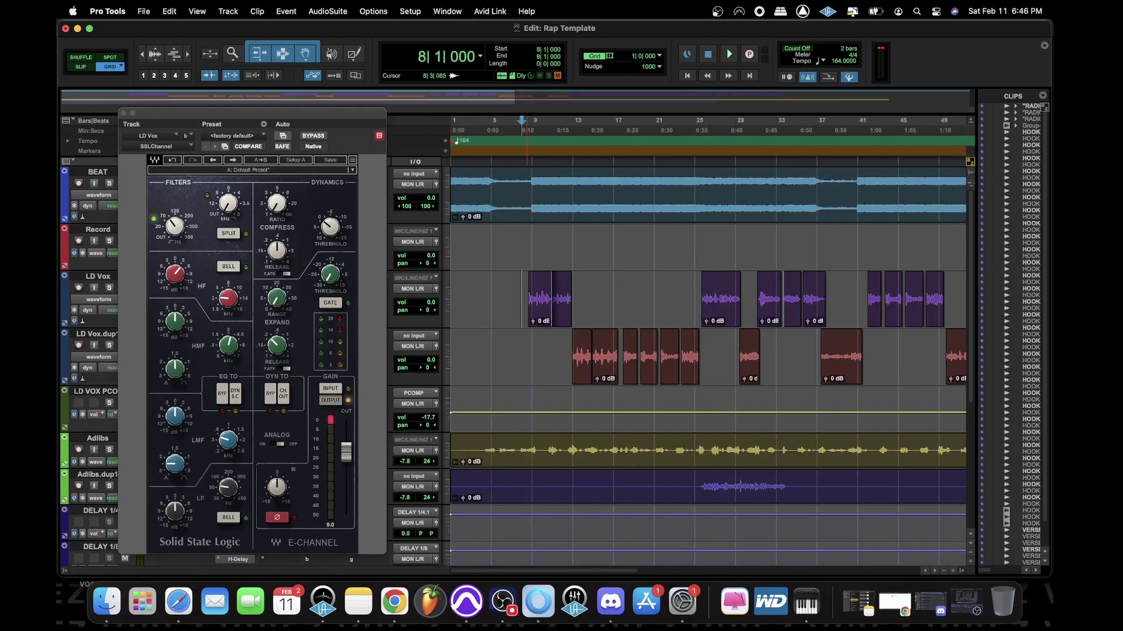
click(352, 169)
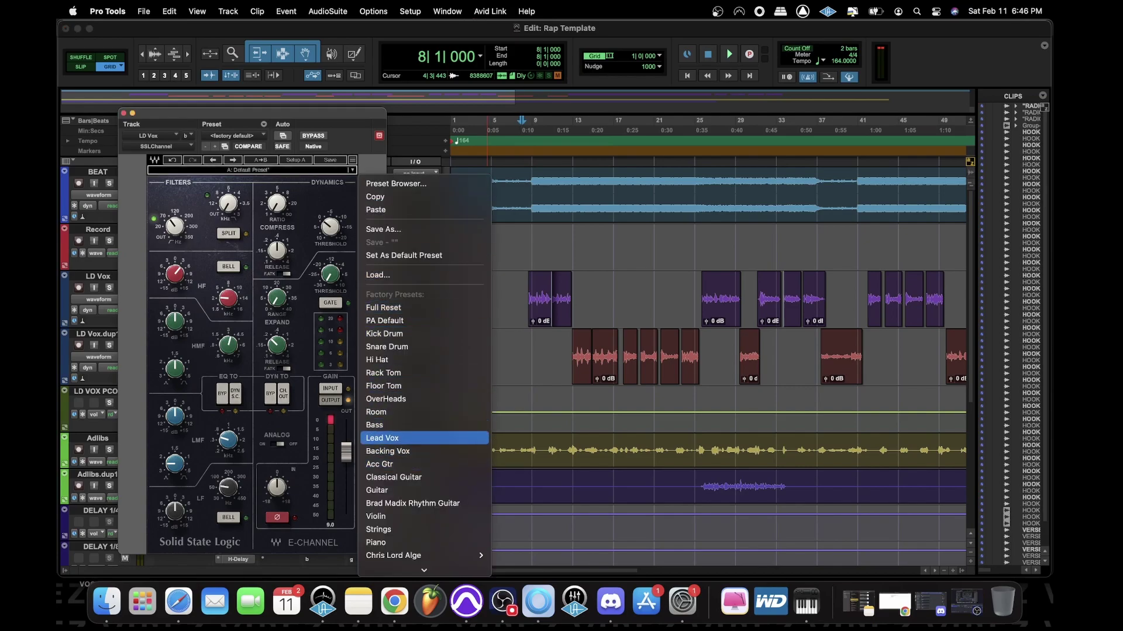
click(381, 438)
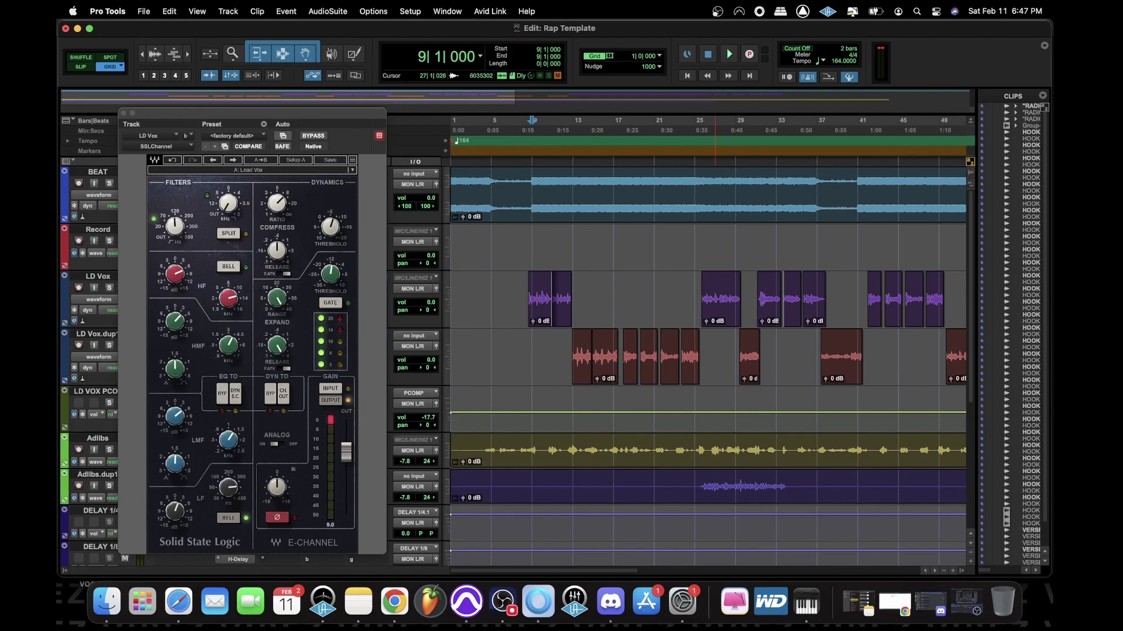
Audition the Lead Vox preset by playing the LD Vox and LD Vox.dup1 clips from bar 25
key(t)
key(t)
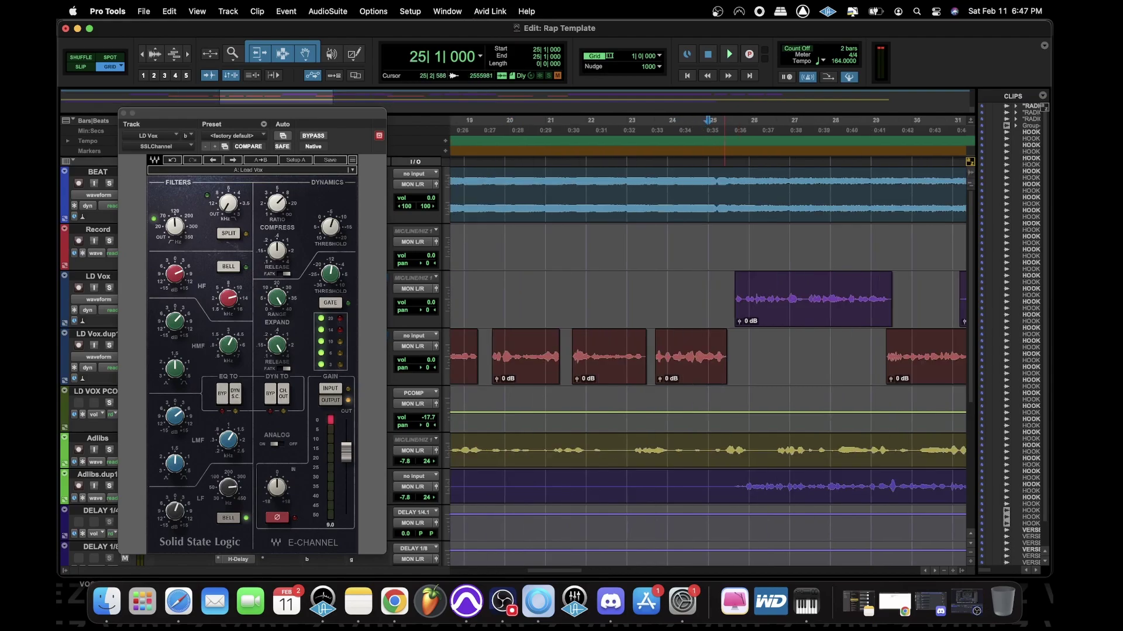
click(731, 246)
key(space)
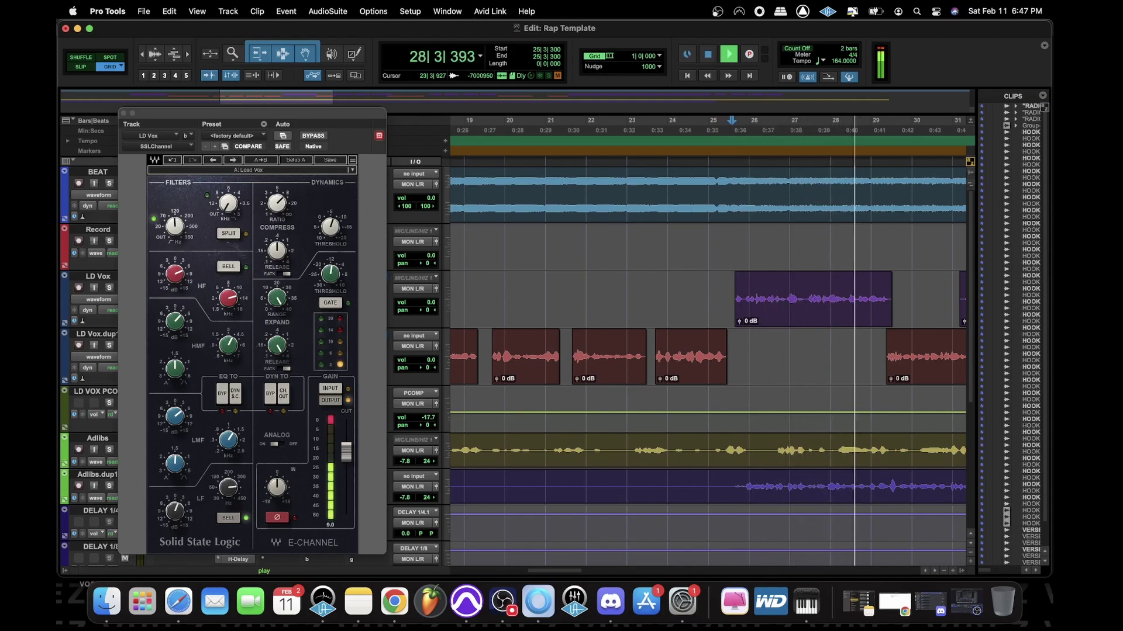
key(super+bracketleft)
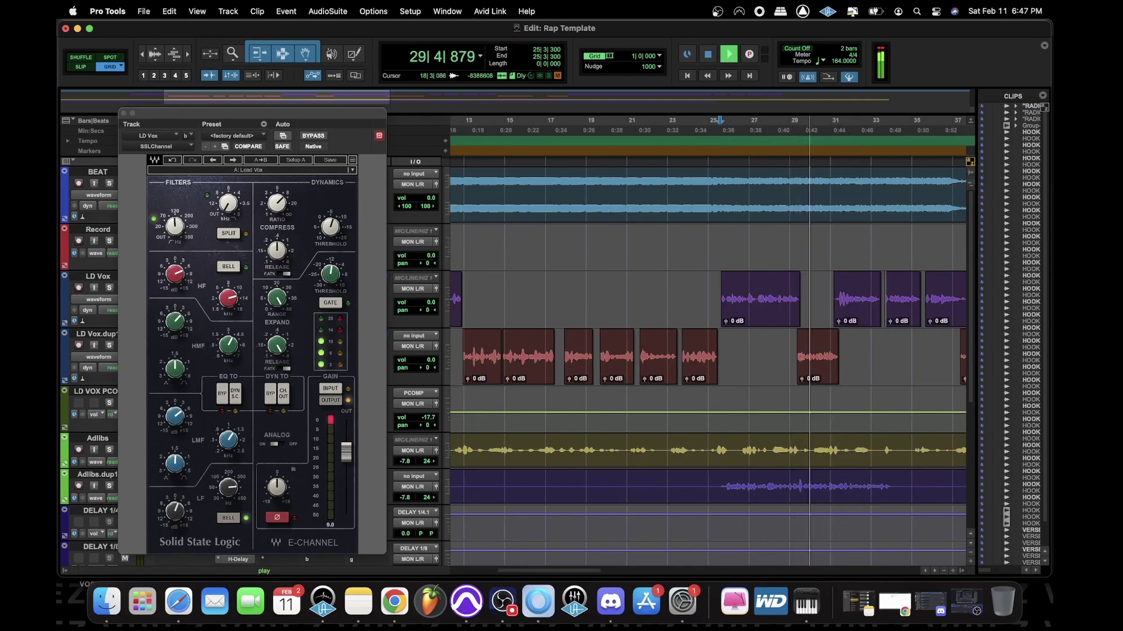
key(space)
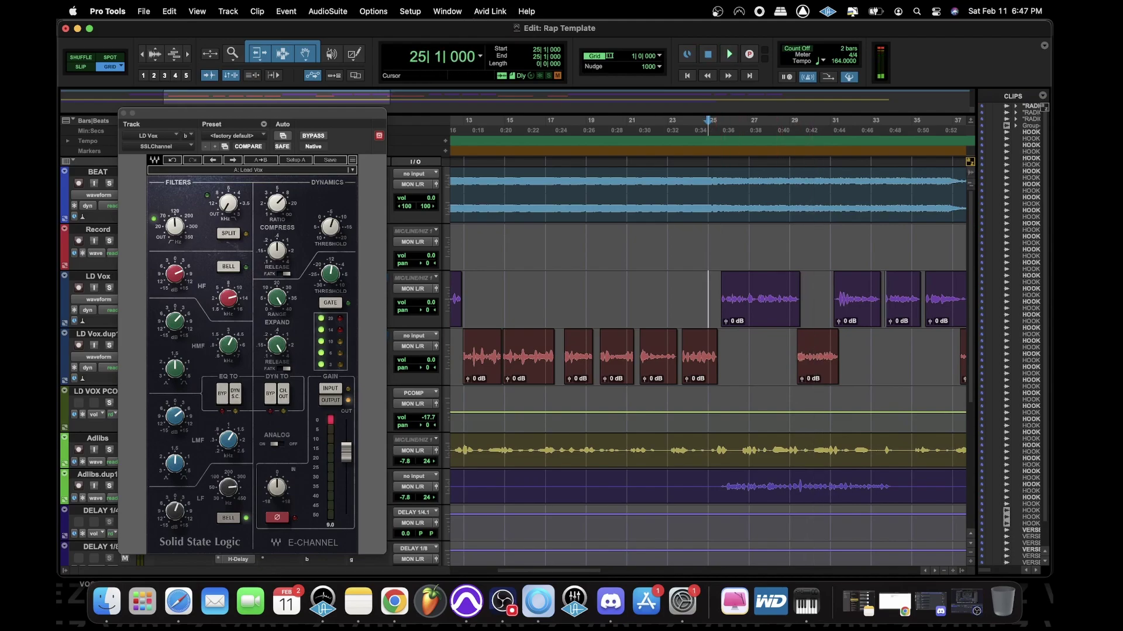
drag(709, 298, 810, 299)
drag(768, 357, 871, 356)
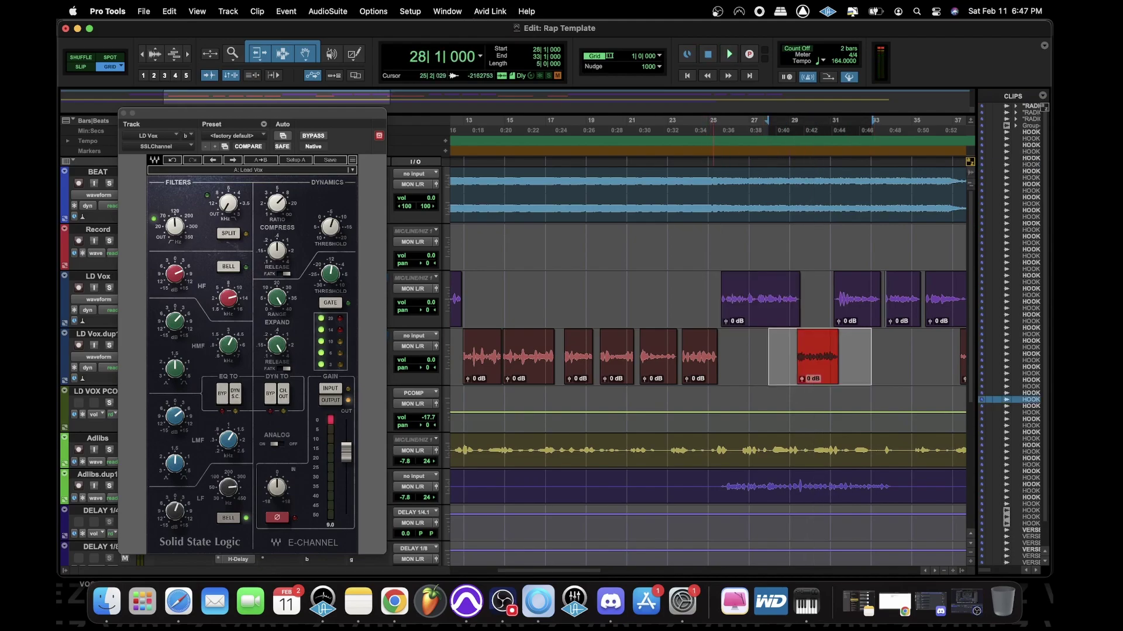
click(713, 306)
key(space)
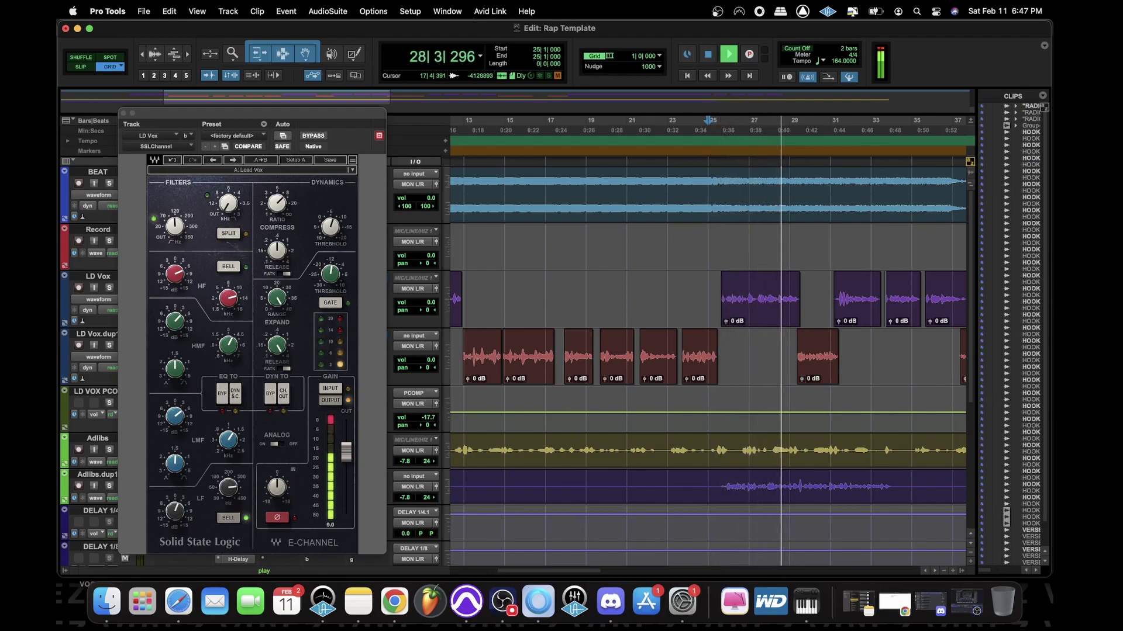
key(space)
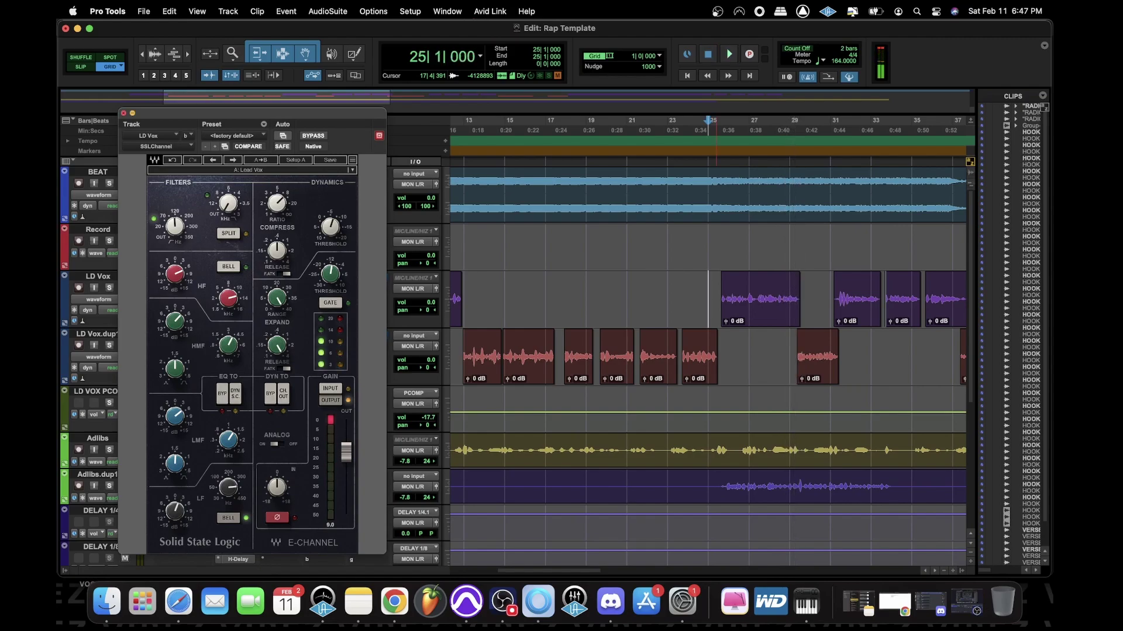
Copy the SSLChannel insert to LD Vox.dup1, with its window closed, and audition that vocal from bar 14
key(super+w)
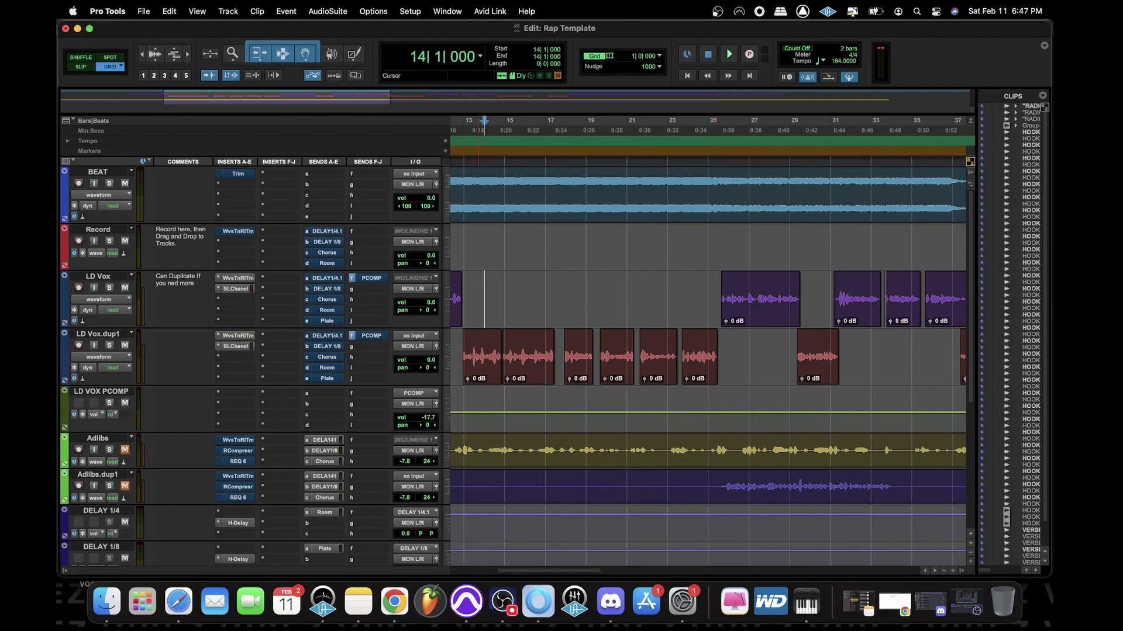
key(space)
key(t)
key(t)
key(r)
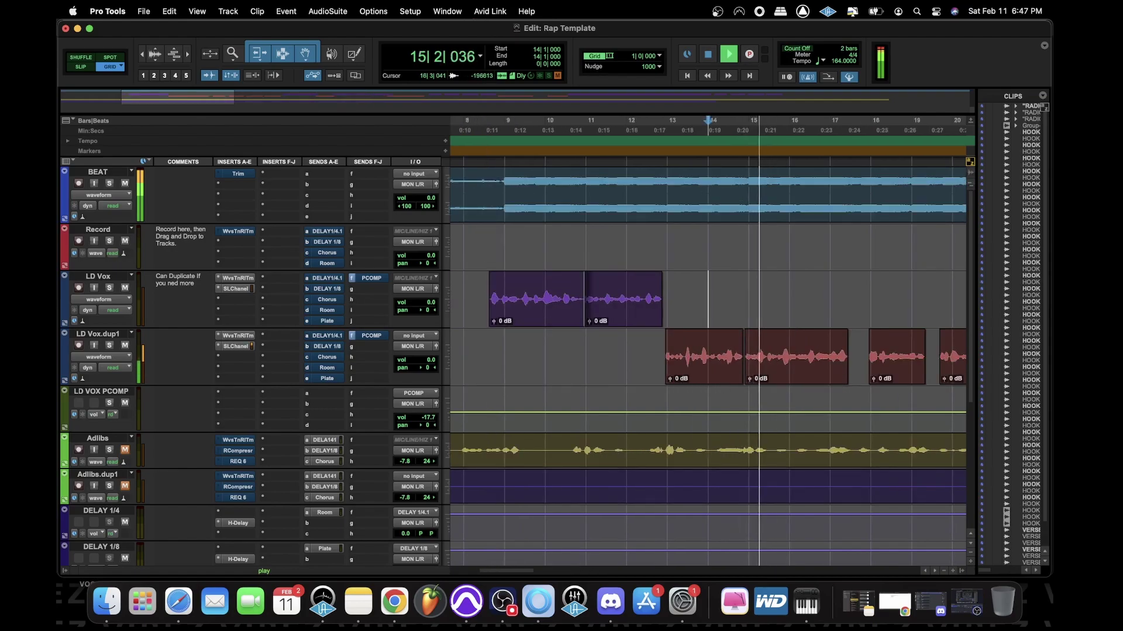
key(super+bracketleft)
key(super+bracketleft)
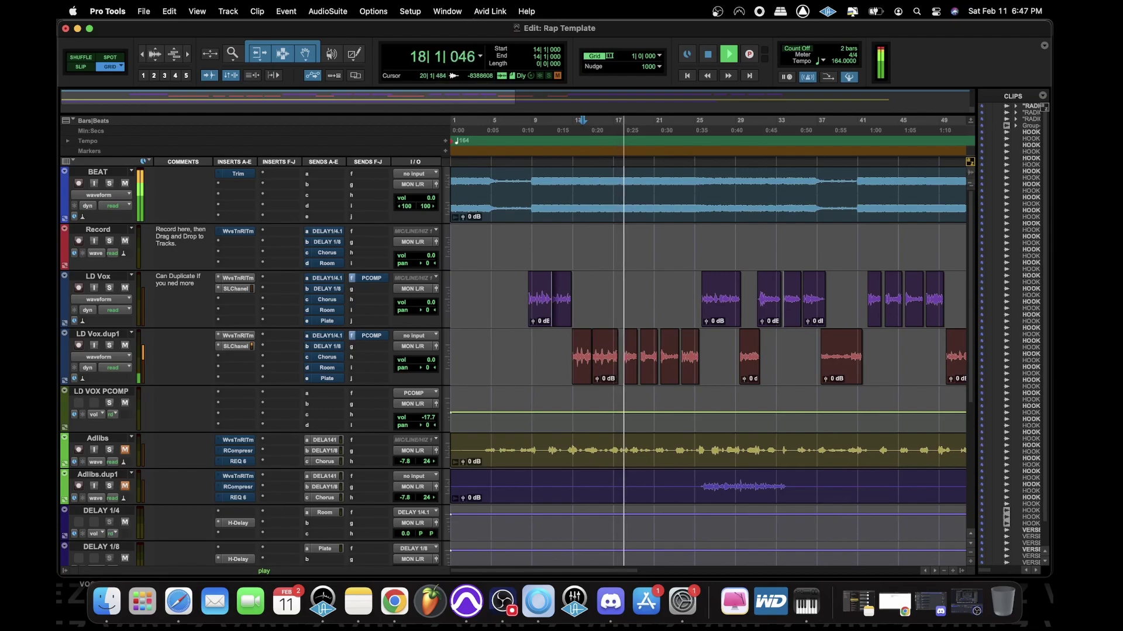
key(super+bracketleft)
key(super+bracketleft)
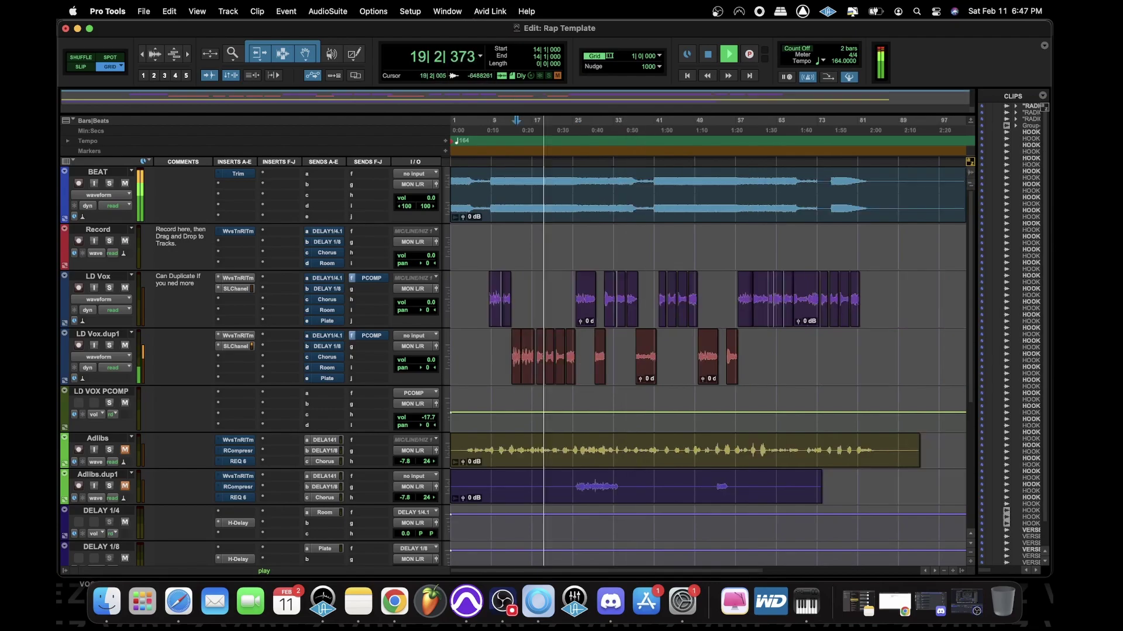
key(super+bracketright)
key(space)
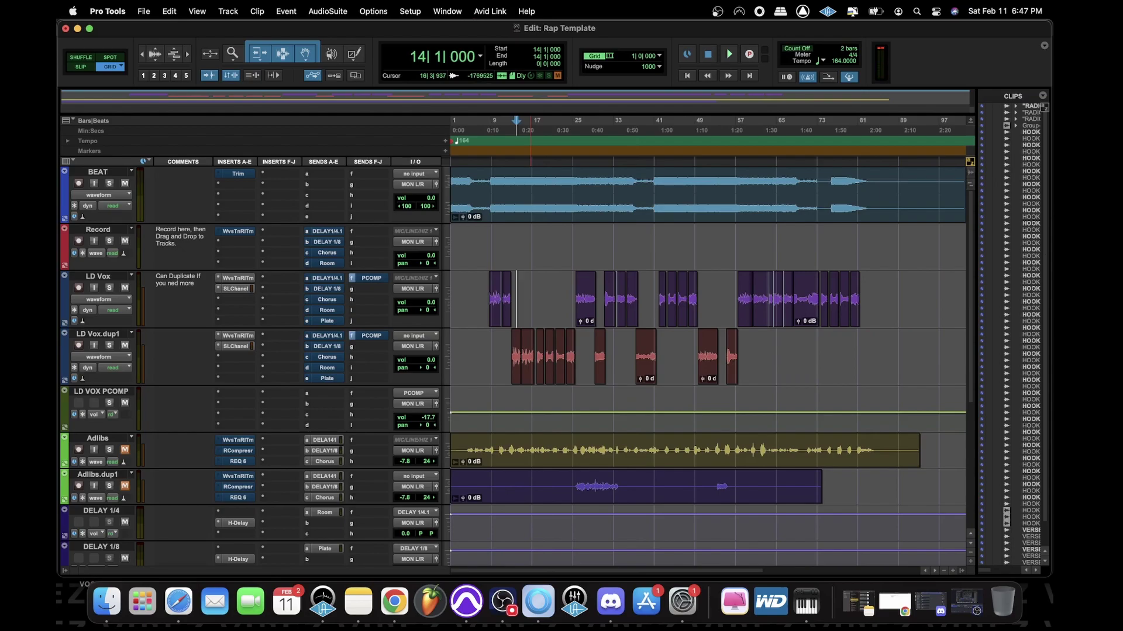
Insert RCompressor after SSLChannel on LD Vox and move its window clear of the timeline's clips
scroll(619, 362, down, 3)
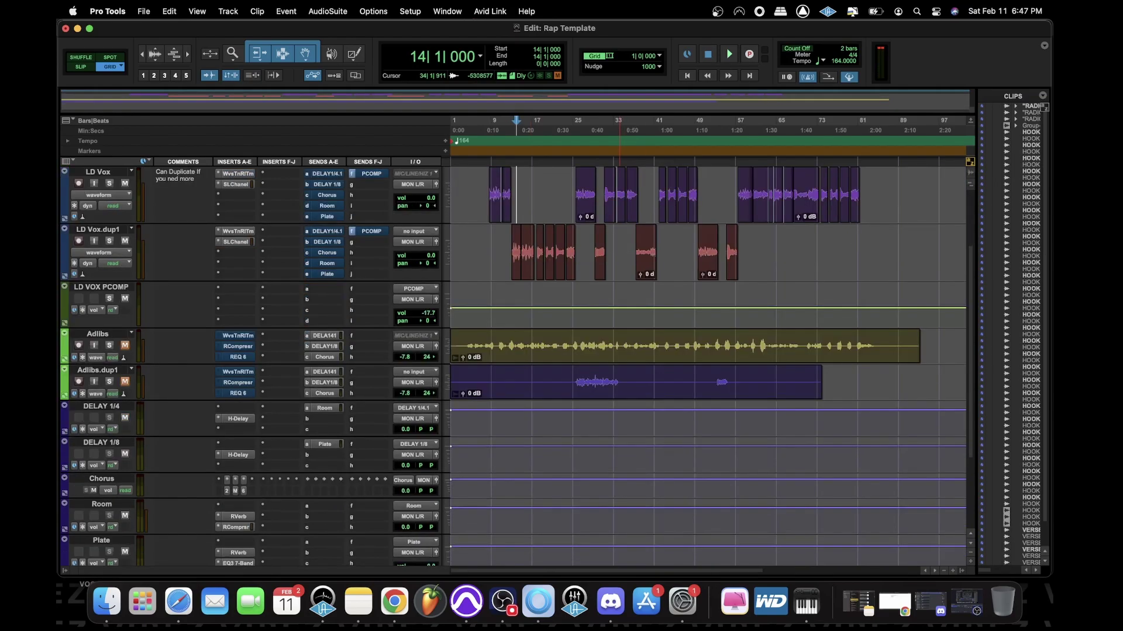
scroll(619, 363, up, 3)
click(236, 299)
click(246, 278)
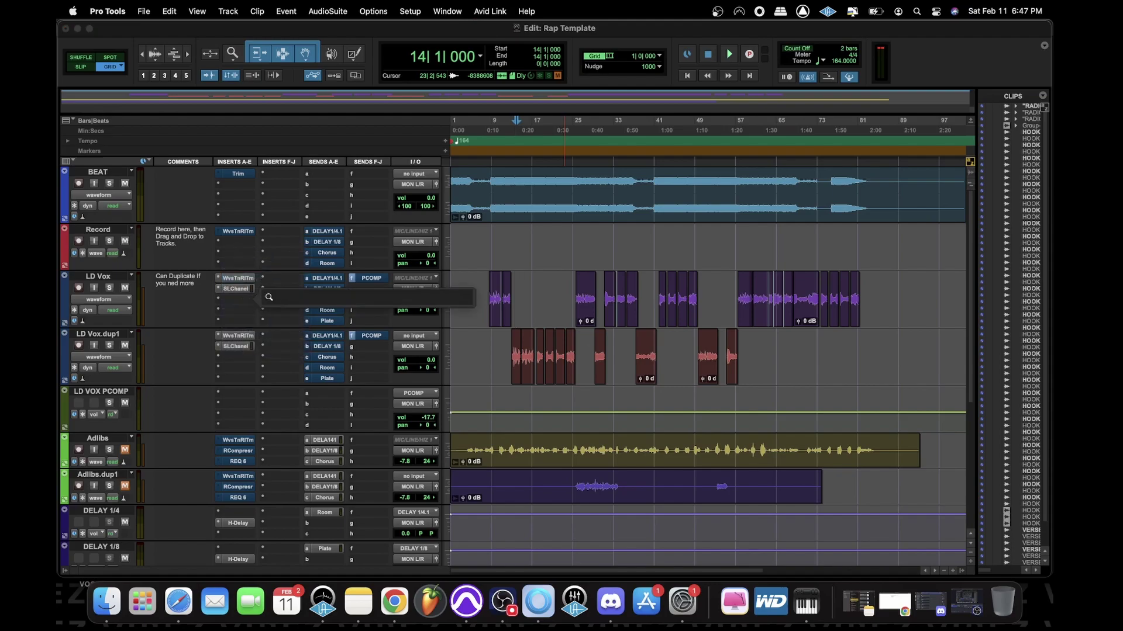
text(rco)
key(Return)
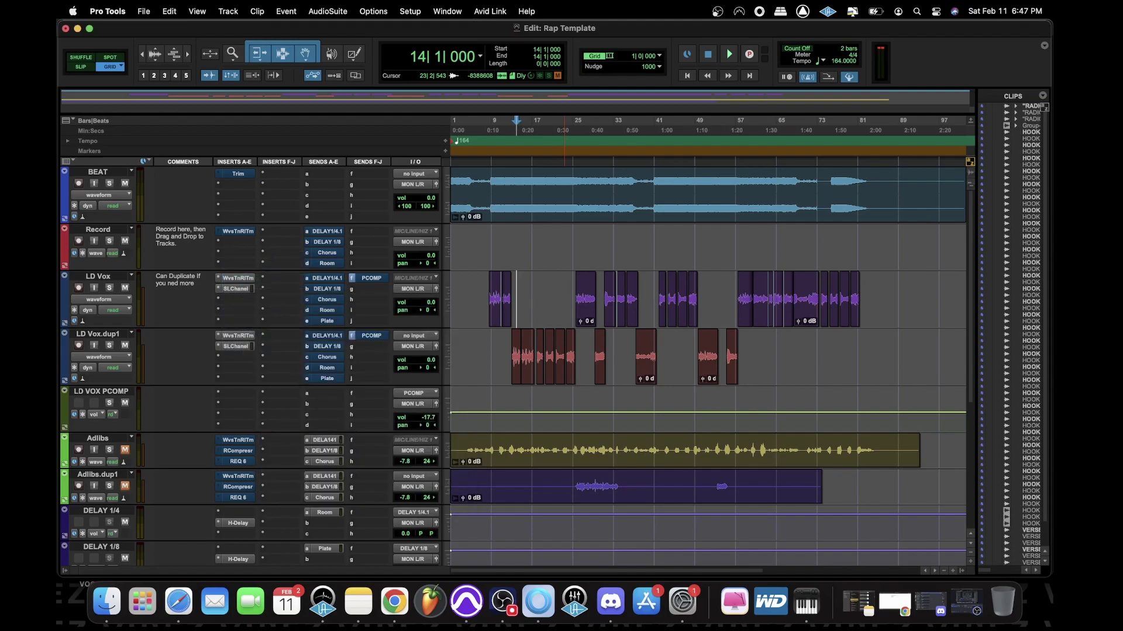
drag(251, 113, 735, 87)
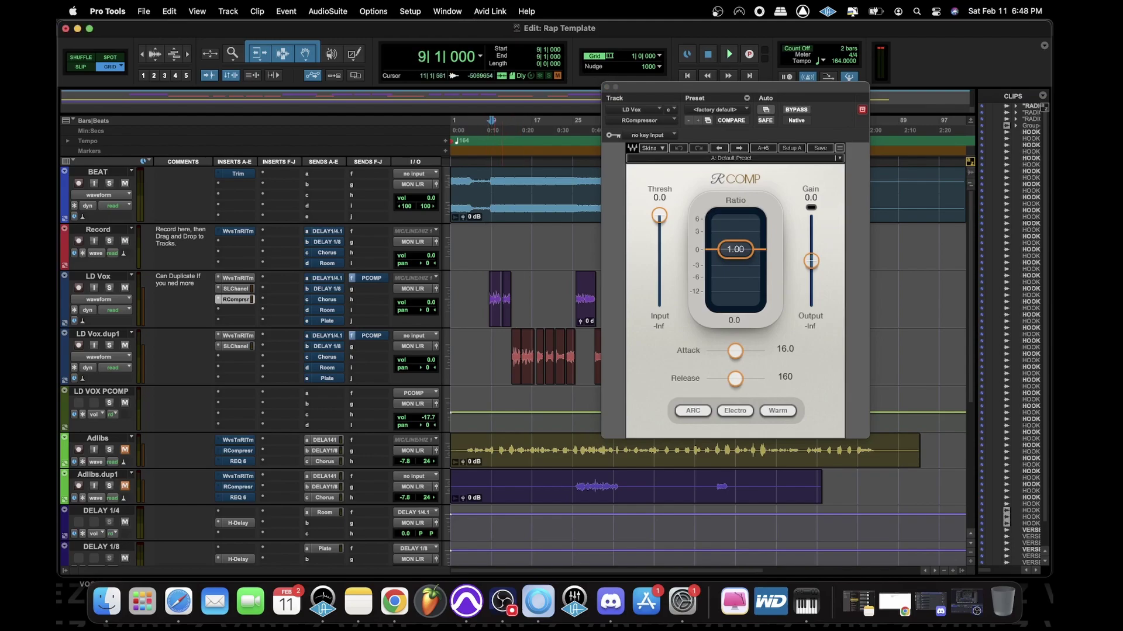
key(t)
key(t)
key(r)
drag(735, 87, 249, 128)
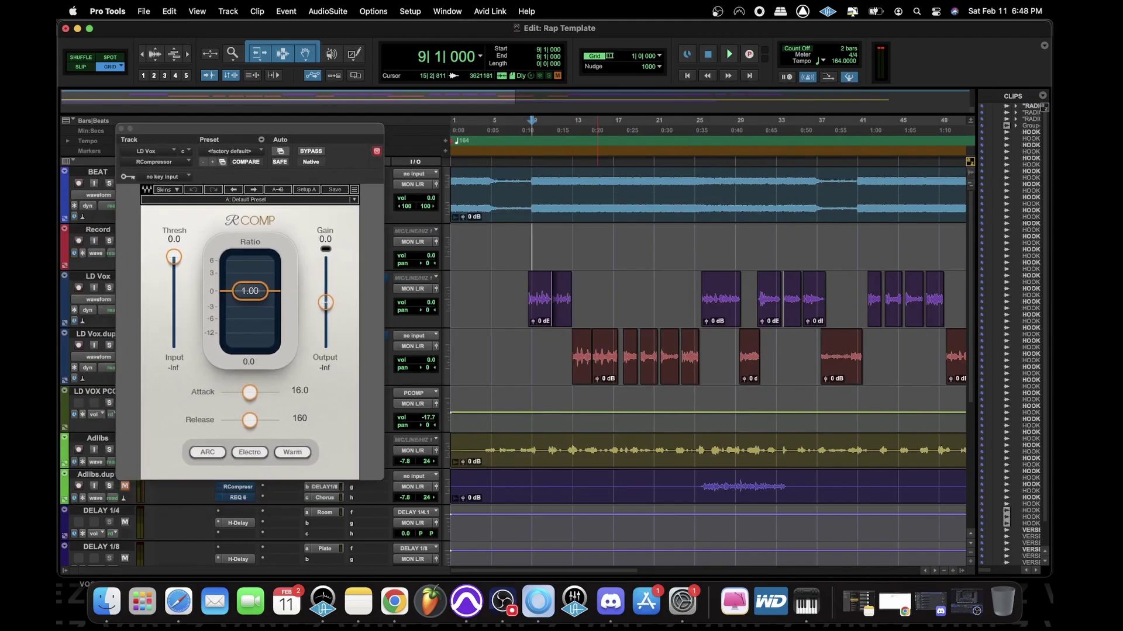
Play the lead vocal from bar 8 and set the RCompressor ratio to about 2.96
key(space)
key(space)
key(t)
key(t)
key(space)
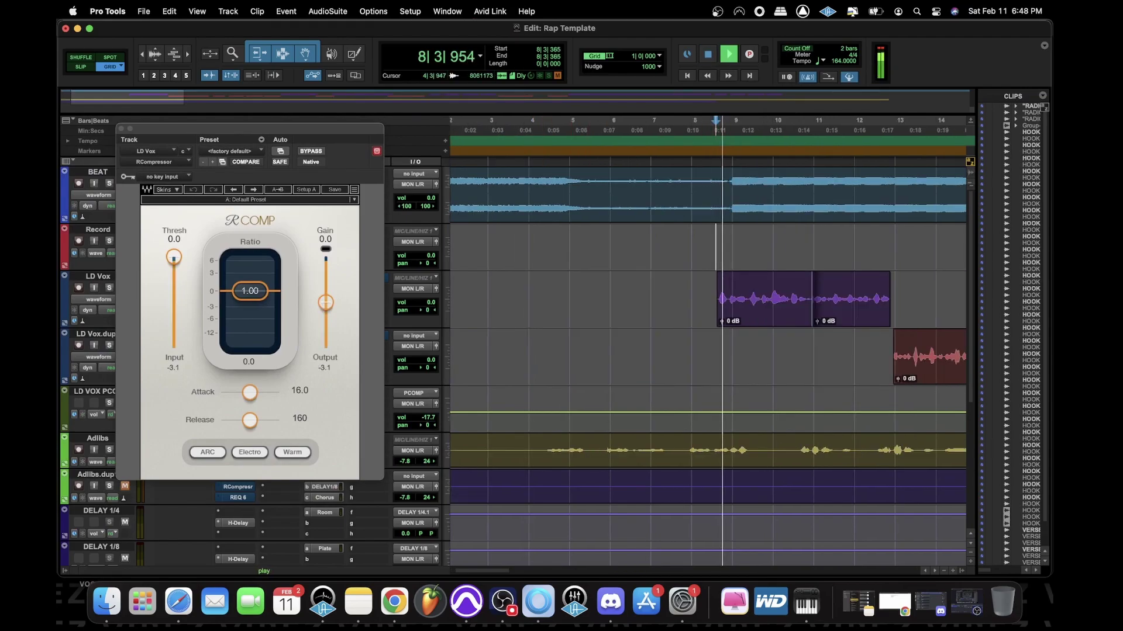
drag(250, 291, 251, 305)
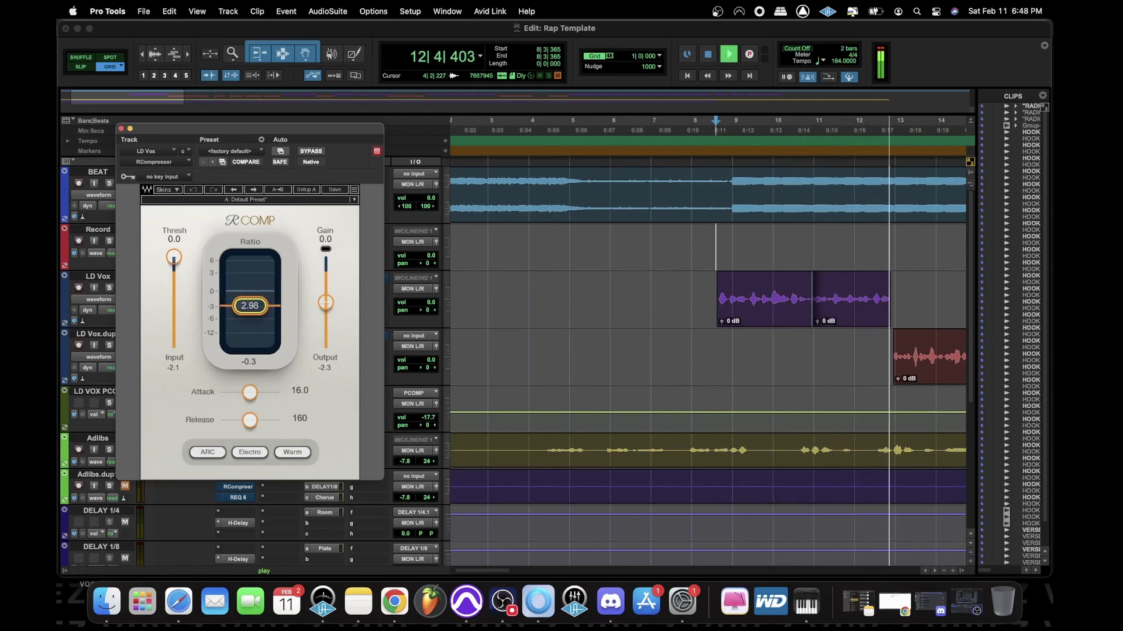
Play LD Vox from bar 8 while lowering the RCompressor threshold and adjusting its attack, release and output gain, then close its window
key(space)
click(677, 308)
key(space)
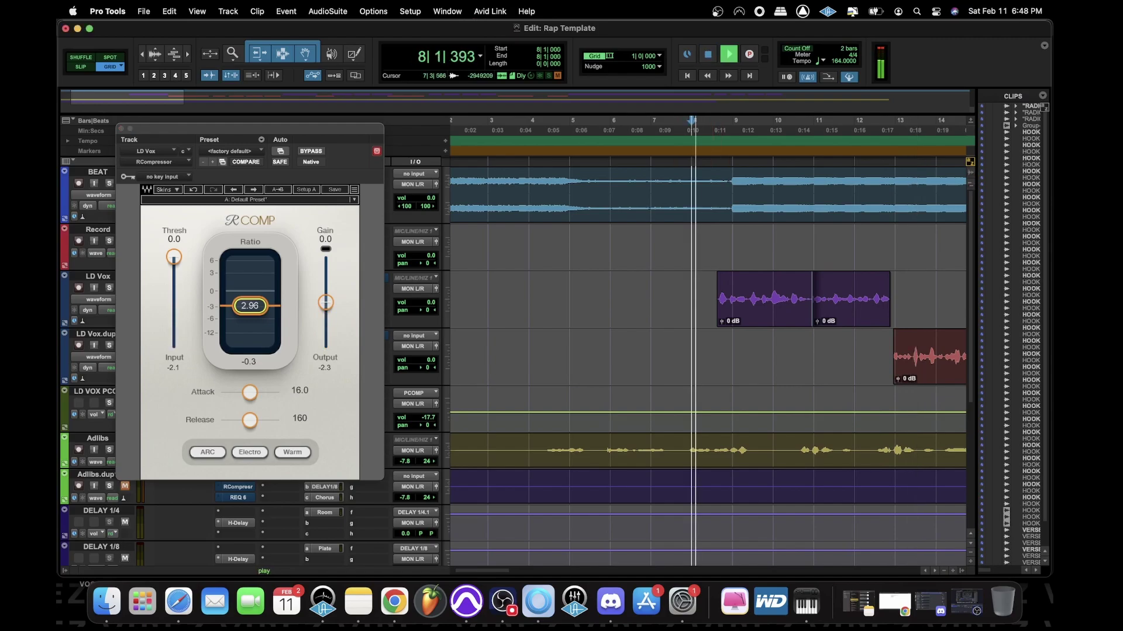
drag(249, 393, 245, 420)
drag(174, 256, 174, 275)
key(space)
key(space)
drag(326, 302, 325, 299)
key(super+w)
Copy the RCompressor insert from LD Vox to the matching slot on LD Vox.dup1 while the vocals play
key(r)
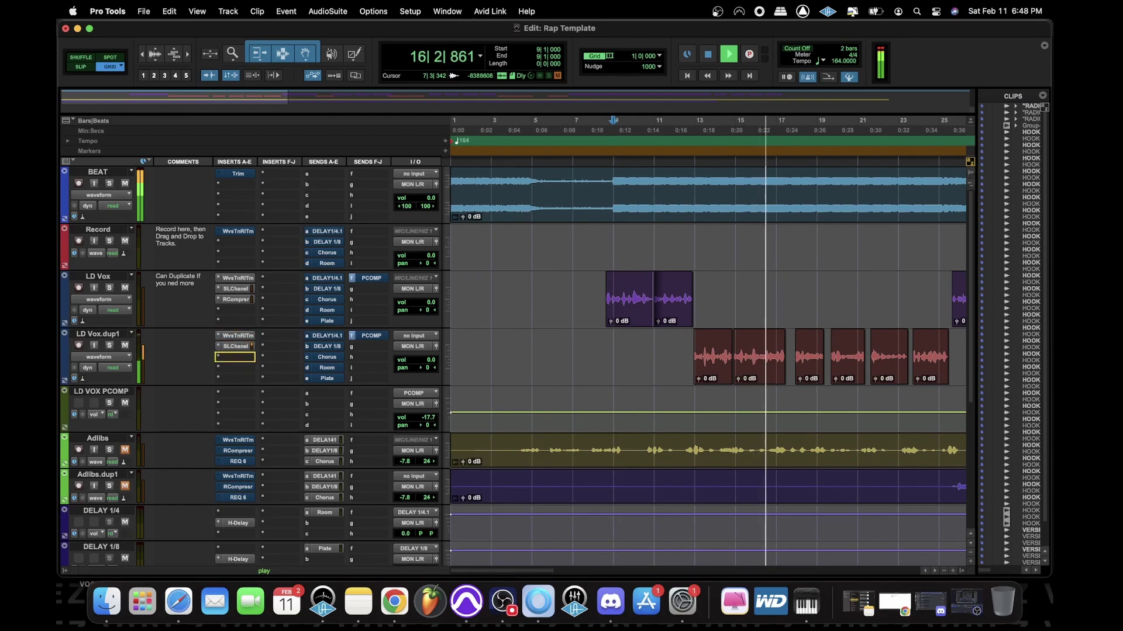
key(super+bracketleft)
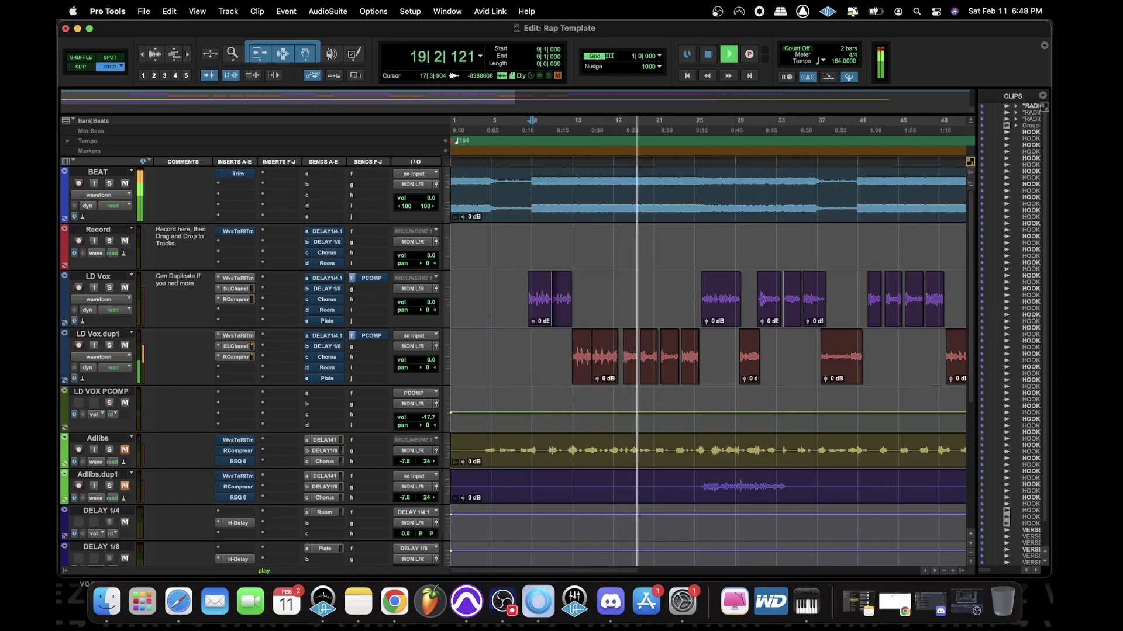
key(super+bracketleft)
key(super+bracketright)
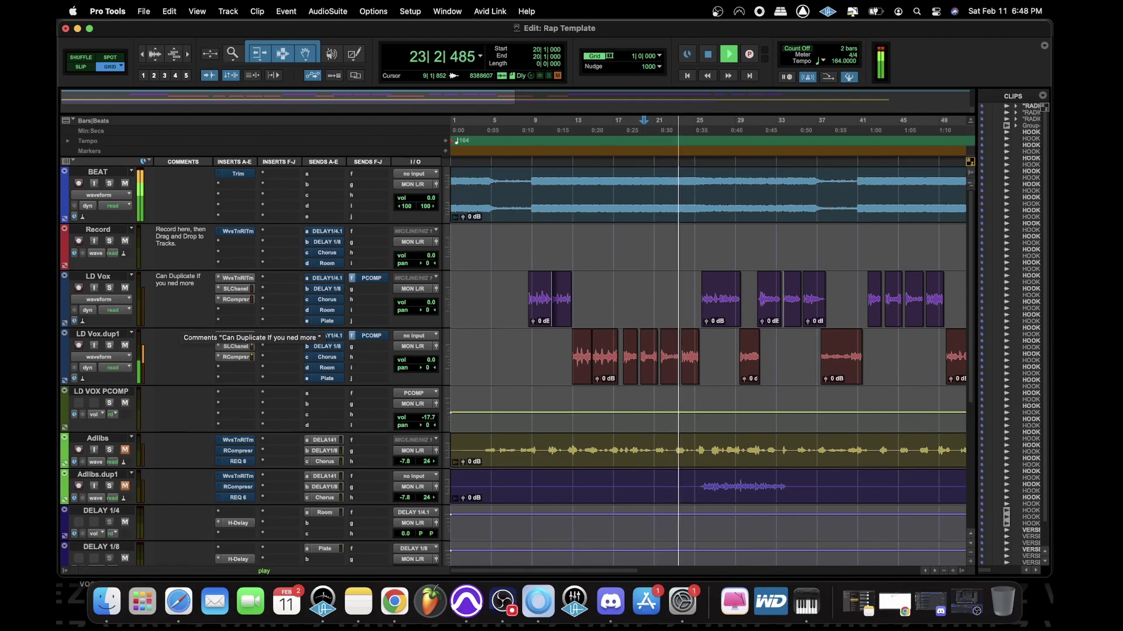
Insert the mono RVox plug-in in the fifth insert slot of LD Vox
click(235, 320)
click(246, 300)
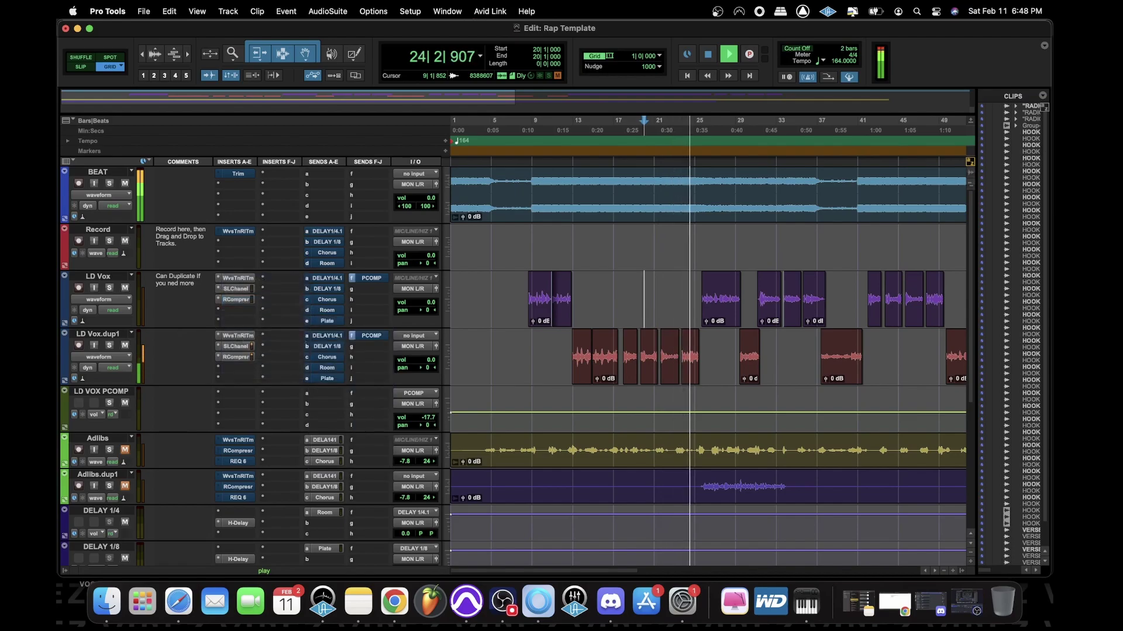
text(rvo)
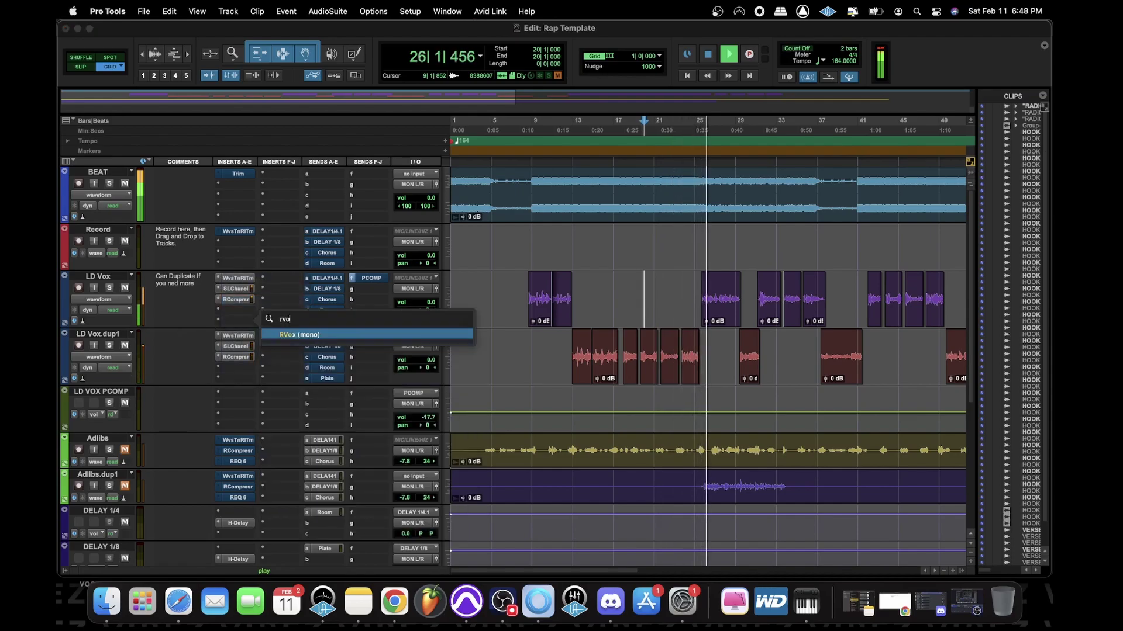
key(Return)
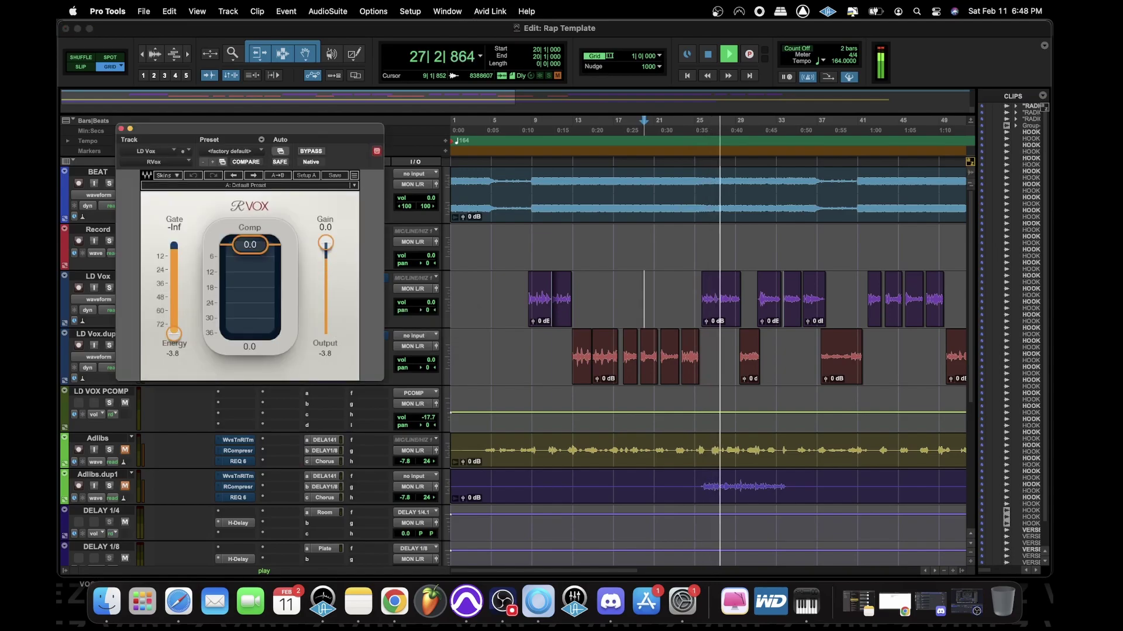
Audition LD Vox from bars 8 and 9, setting the RVox compression to -2.5 and its gain to -1.0
key(space)
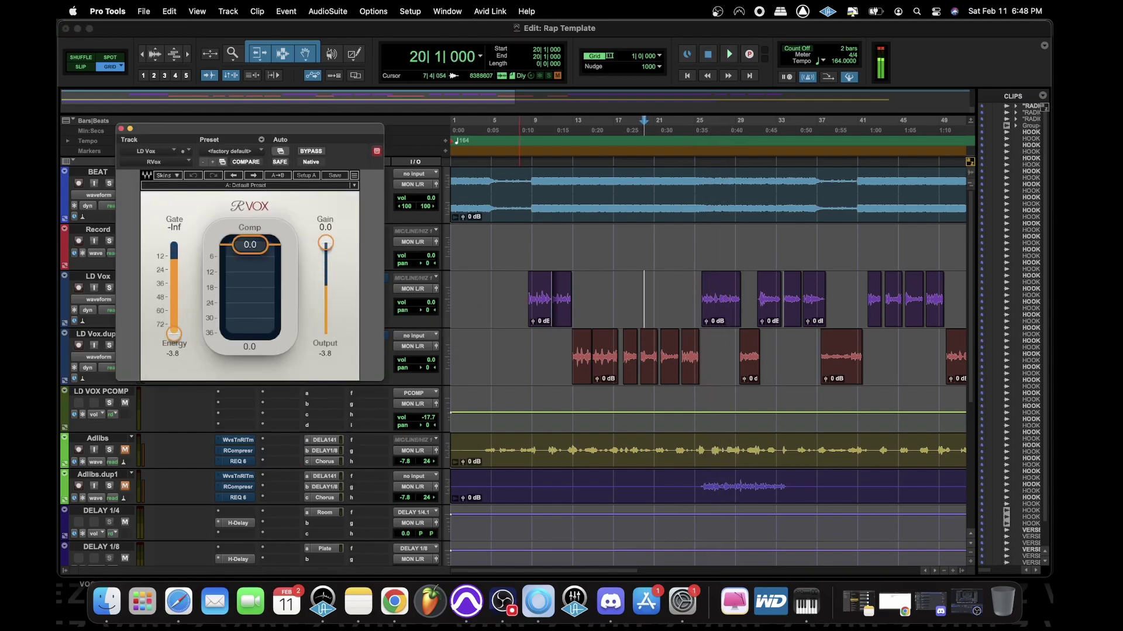
key(t)
key(t)
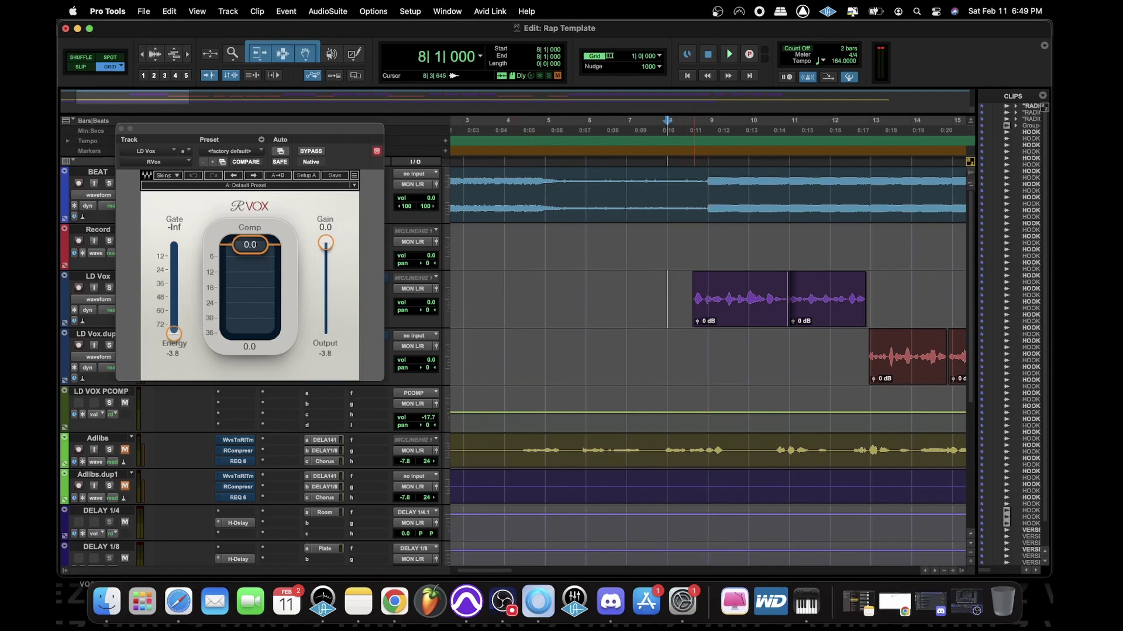
key(space)
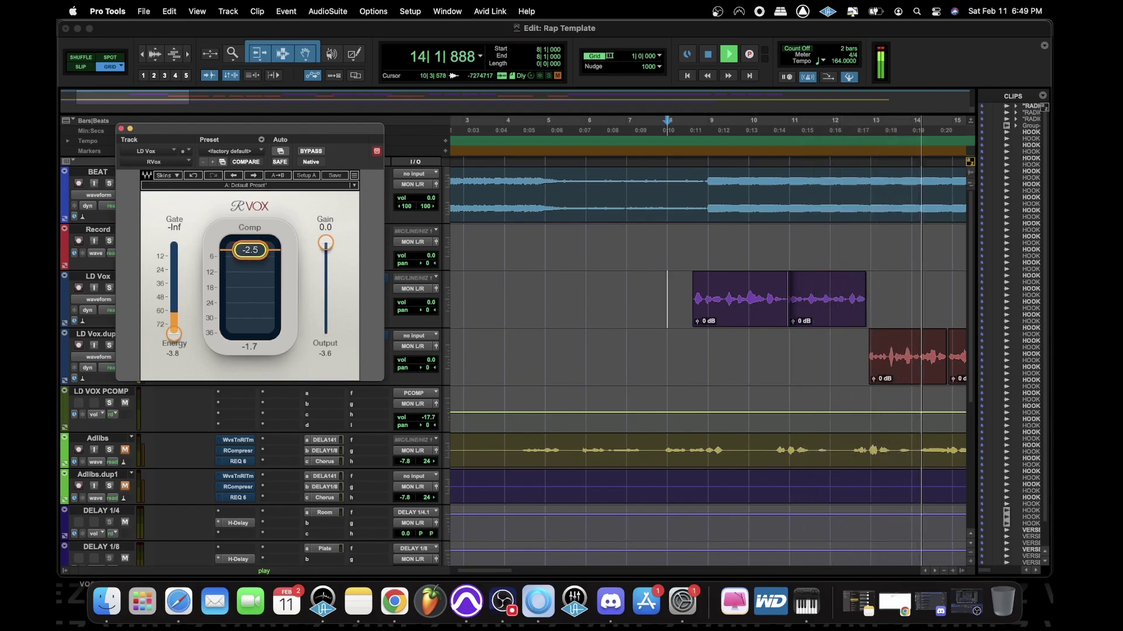
key(space)
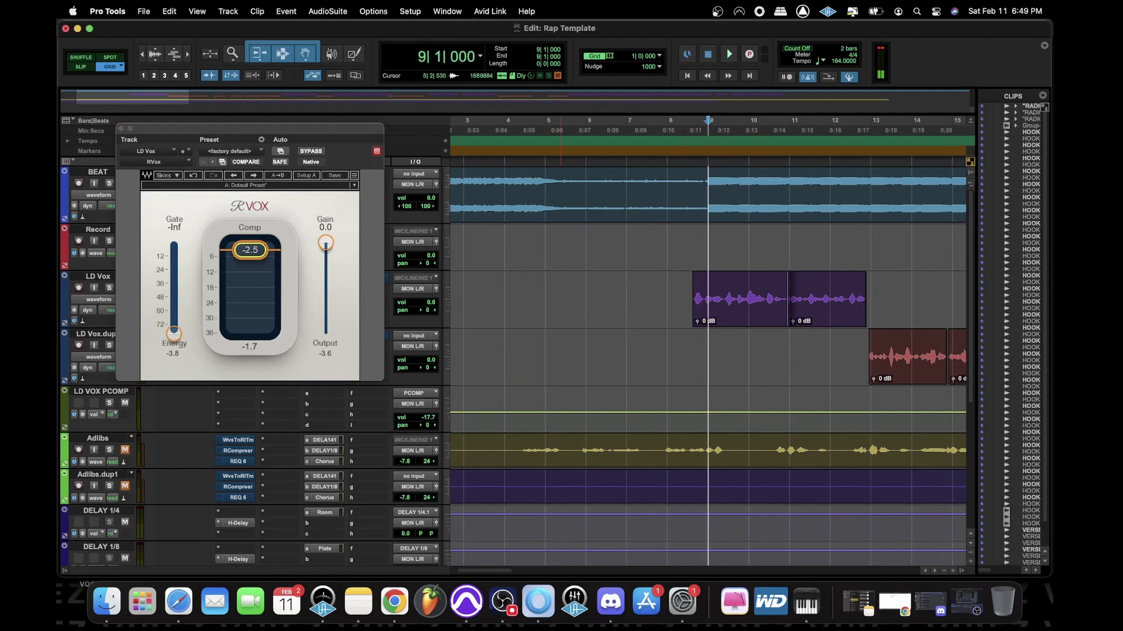
key(space)
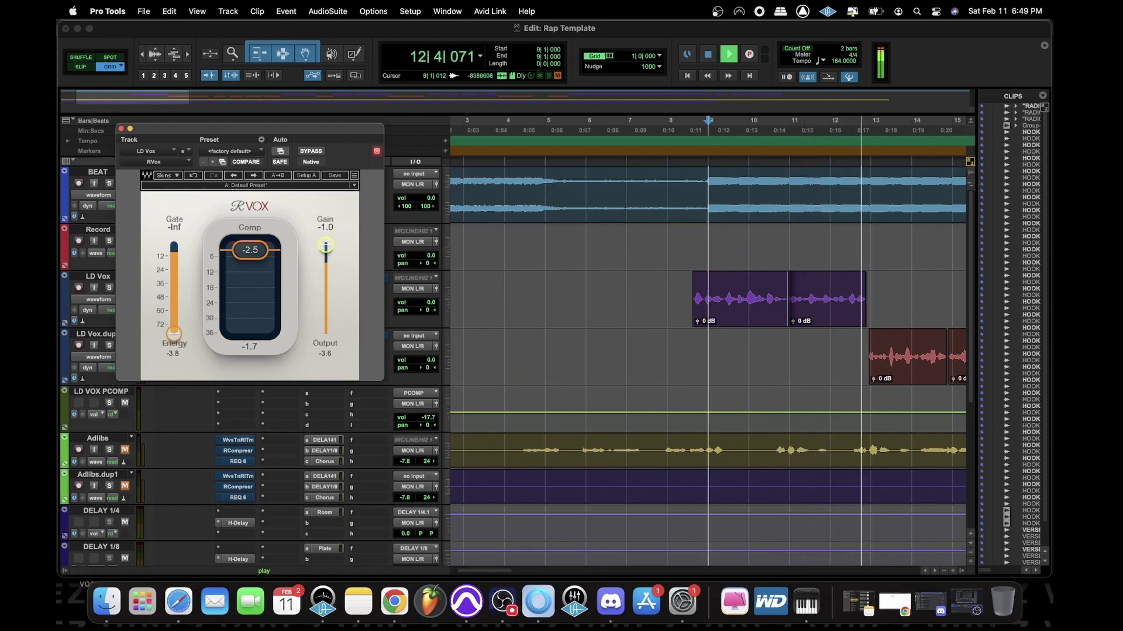
Copy the RVox insert to the same slot on LD Vox.dup1, close its window and stop playback
key(r)
key(r)
drag(188, 128, 594, 142)
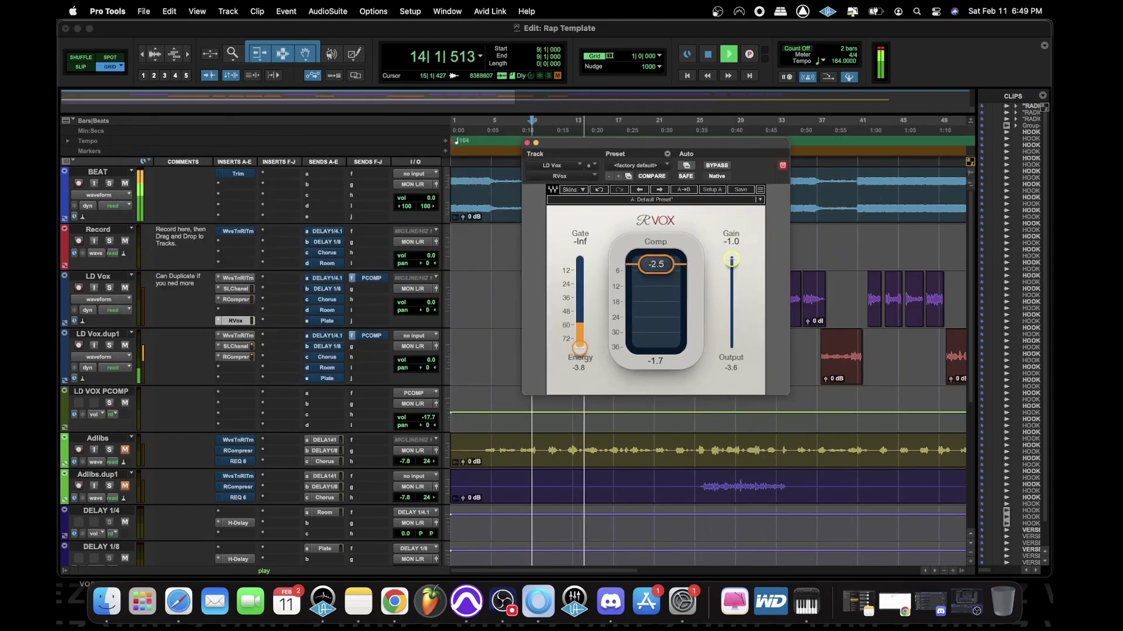
drag(235, 321, 234, 379)
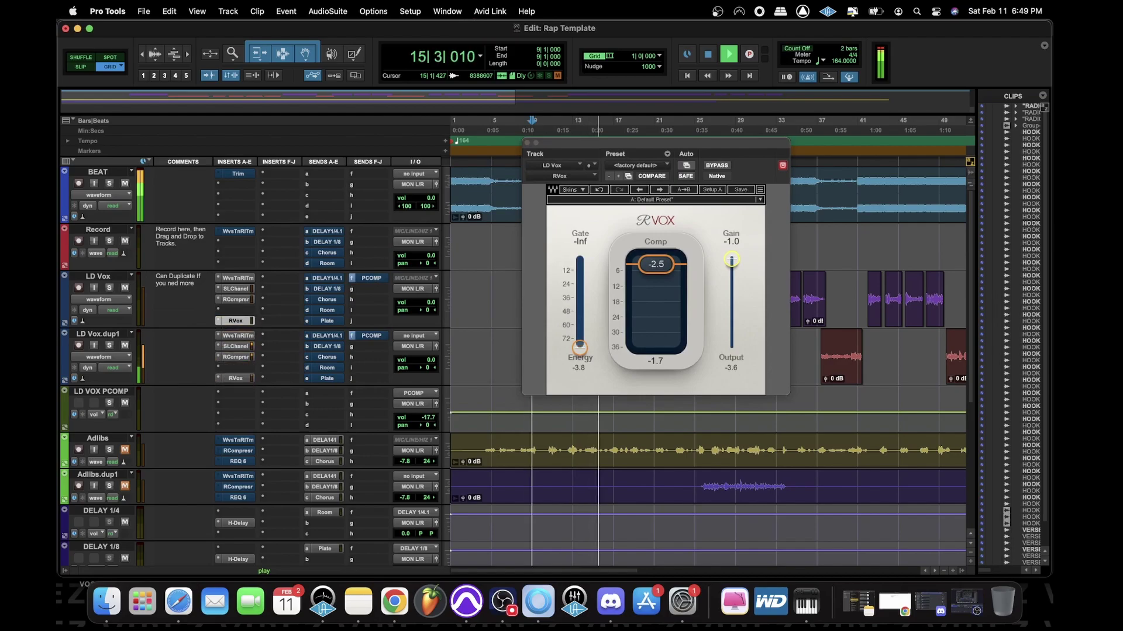
key(super+w)
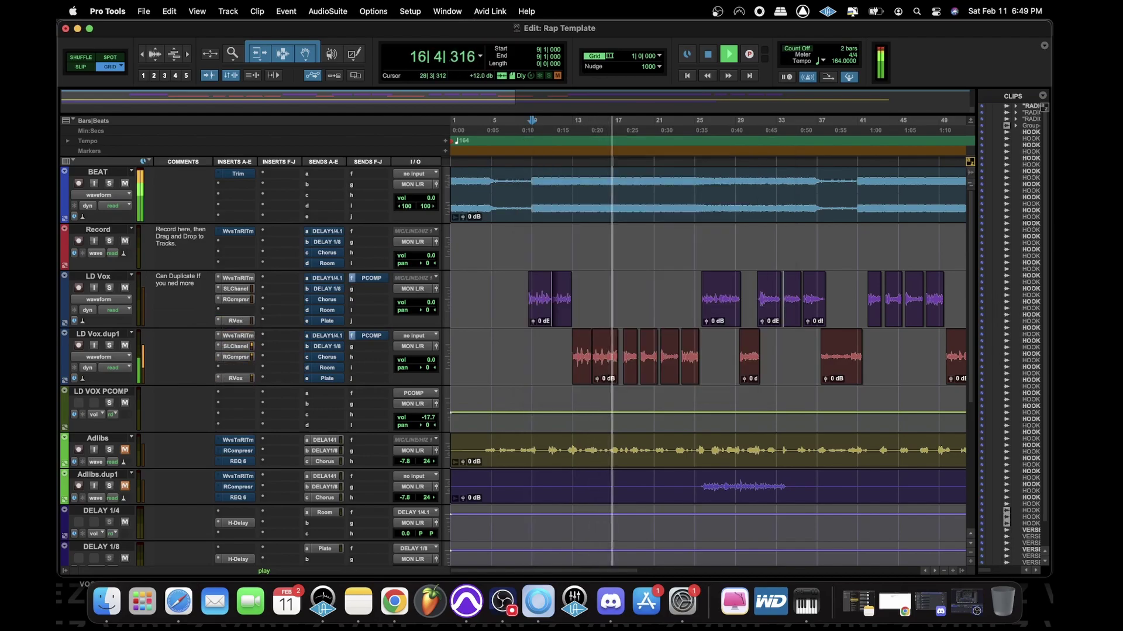
key(r)
key(r)
key(t)
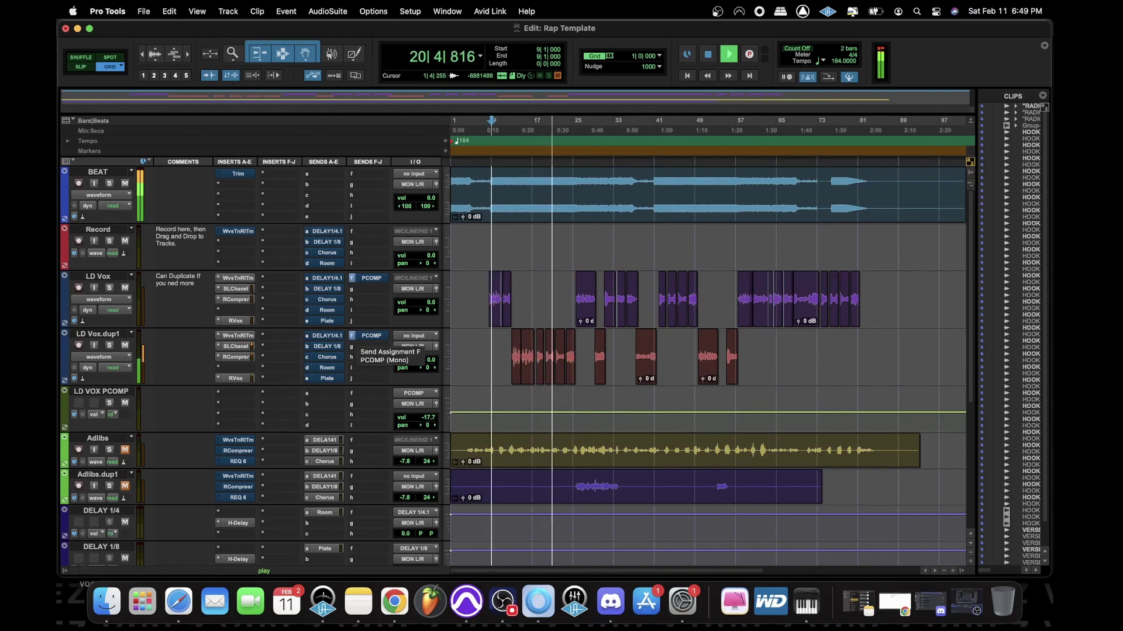
key(space)
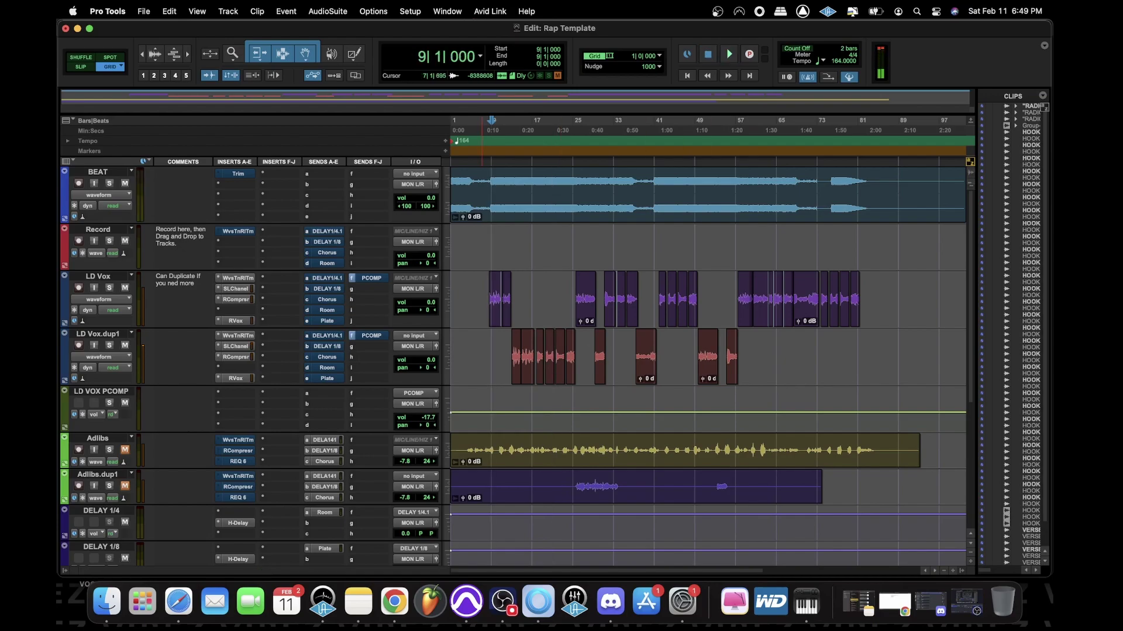
Insert the mono CLA-76 compressor in the first insert slot of LD VOX PCOMP
click(235, 391)
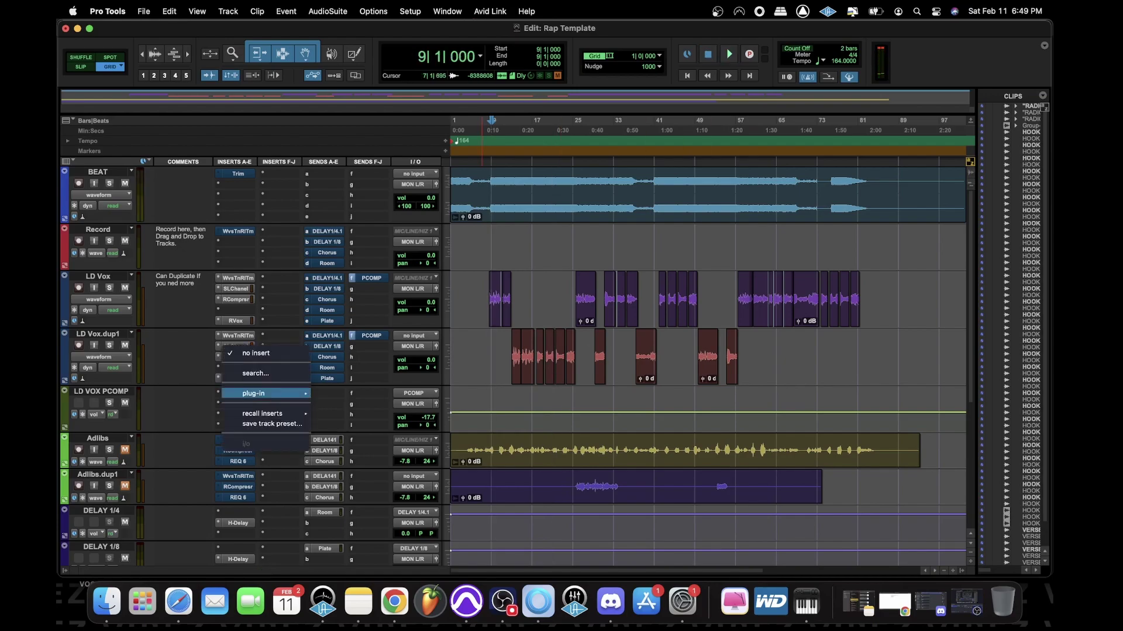
click(235, 373)
text(cla)
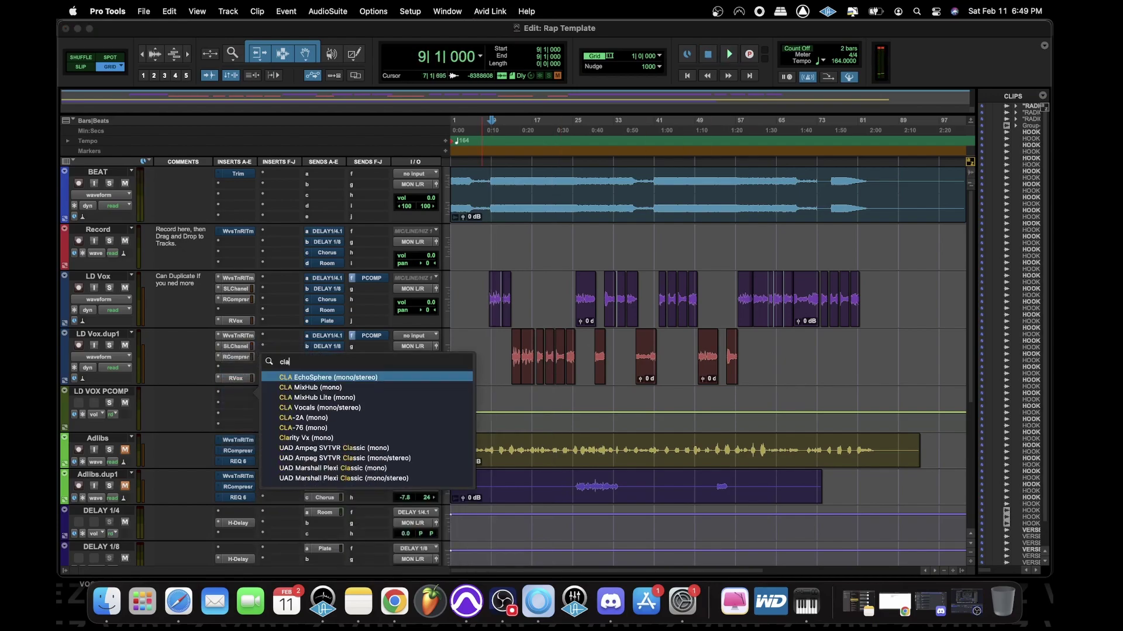
key(Down)
key(Down)
key(Down)
key(Down)
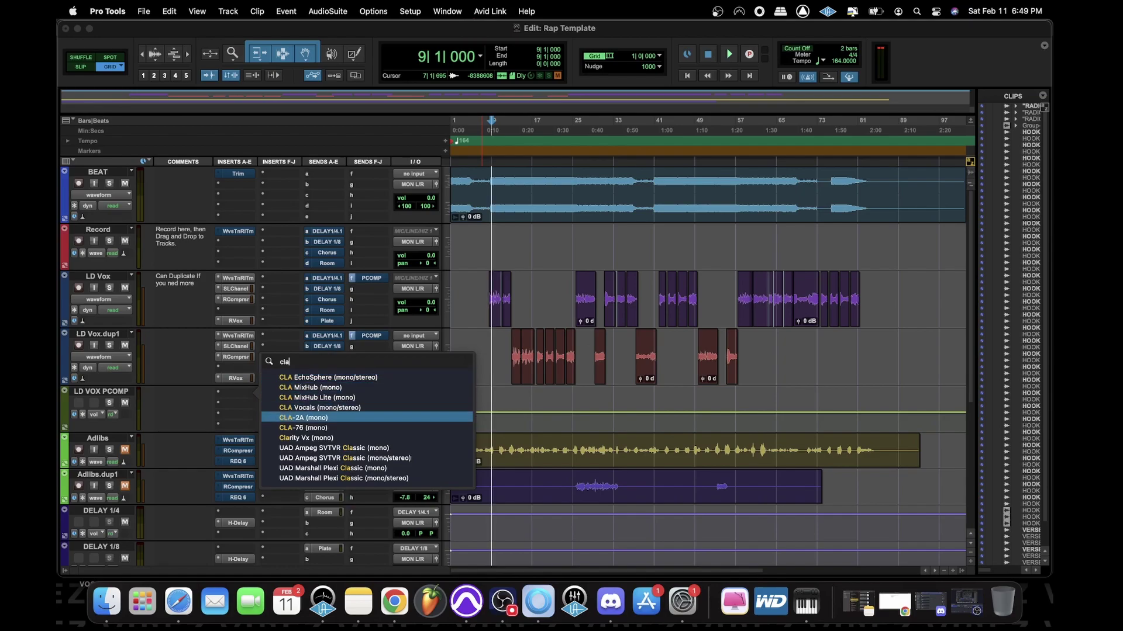
key(Down)
key(Return)
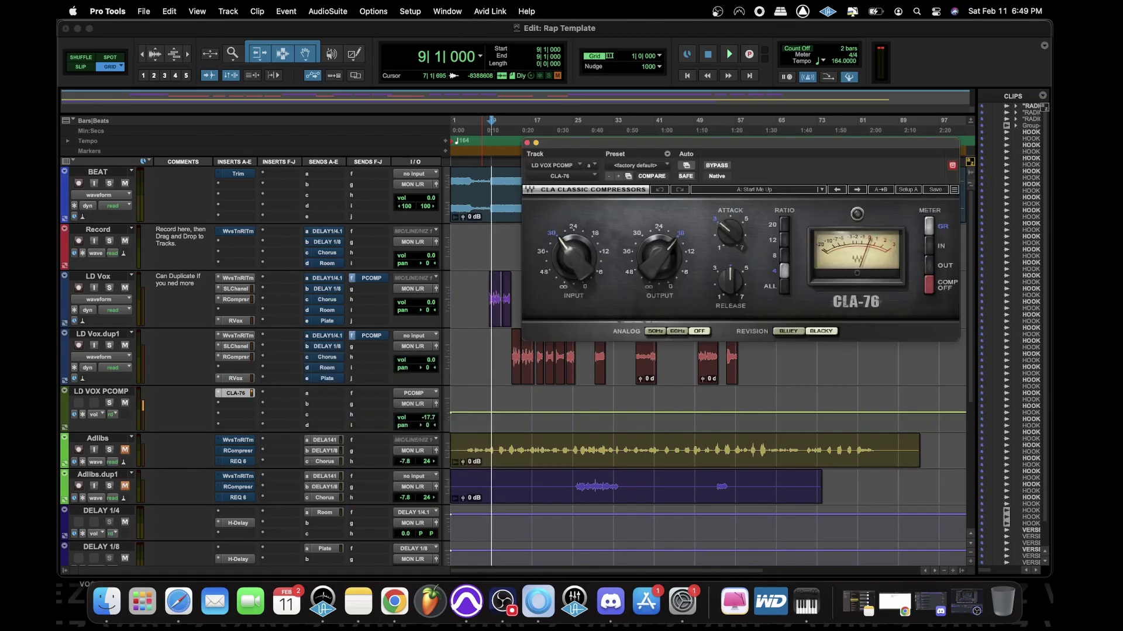
Switch the CLA-76 to the Bluey revision with its ratio on All, and adjust its attack
click(787, 331)
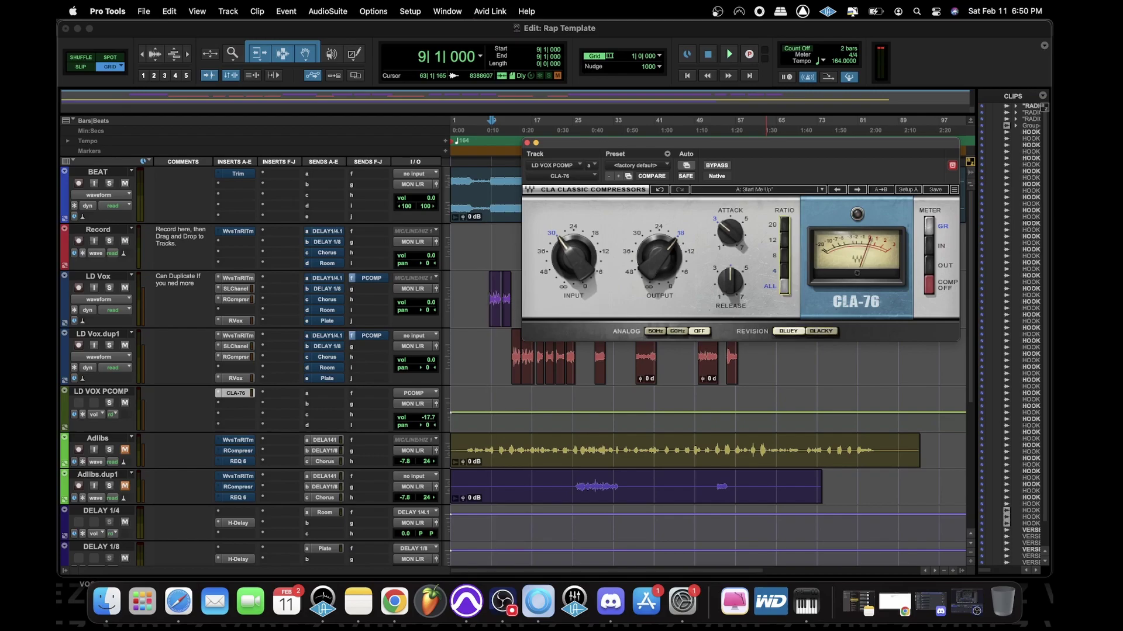
drag(730, 233, 729, 211)
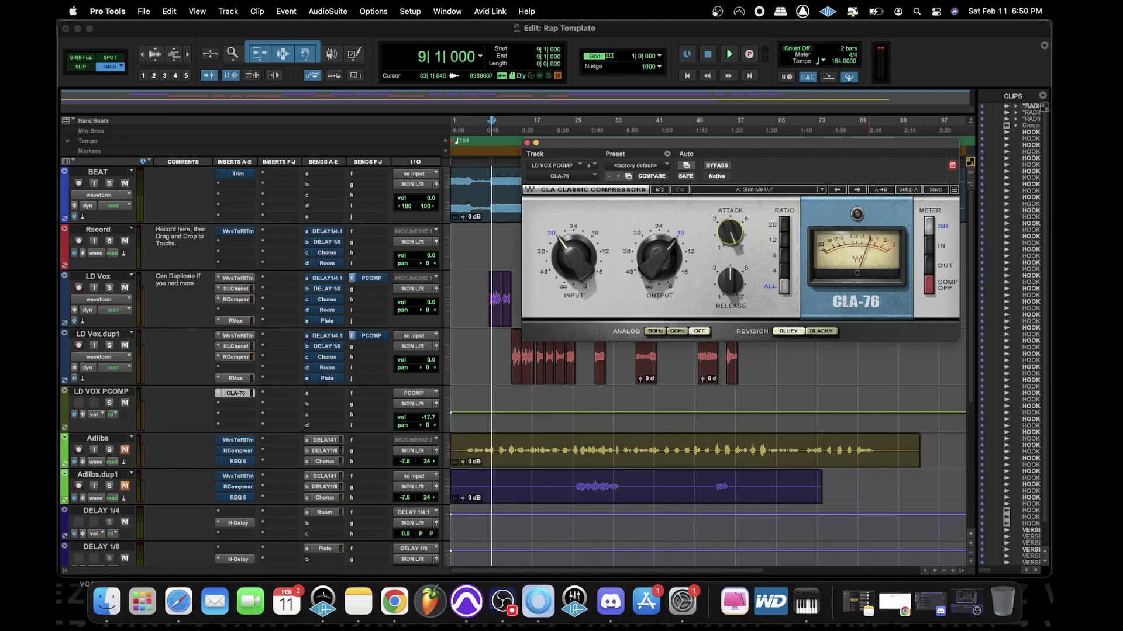
mouse_move(730, 281)
Zoom in on the first LD Vox clips and move the CLA-76 window clear of the lead vocal sends
click(501, 287)
key(t)
key(t)
drag(812, 142, 542, 196)
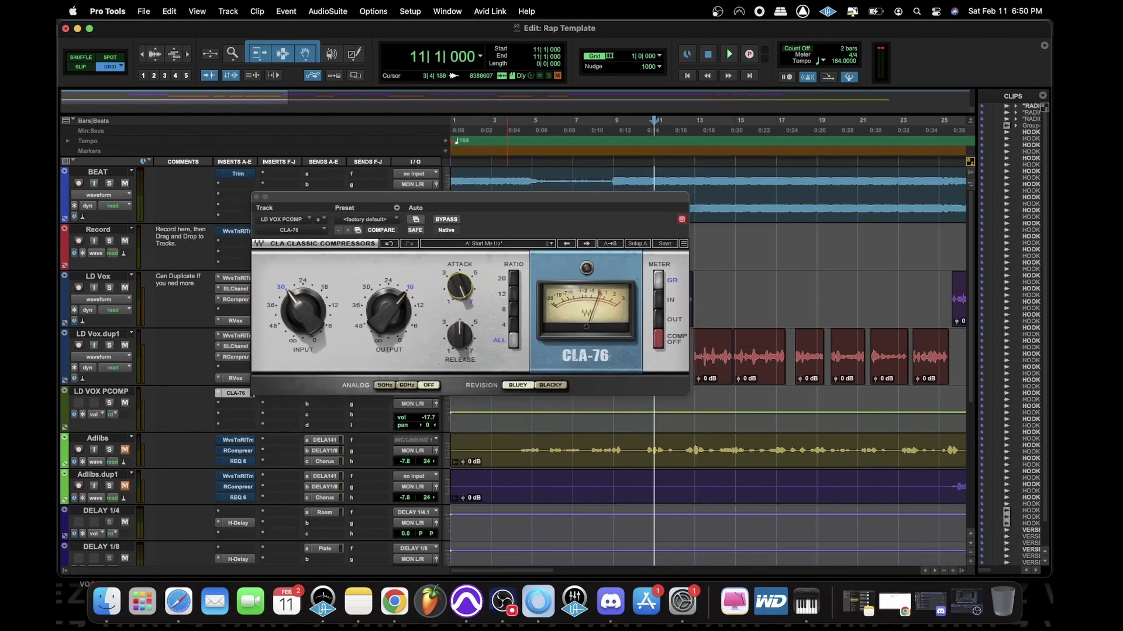
scroll(760, 438, down, 5)
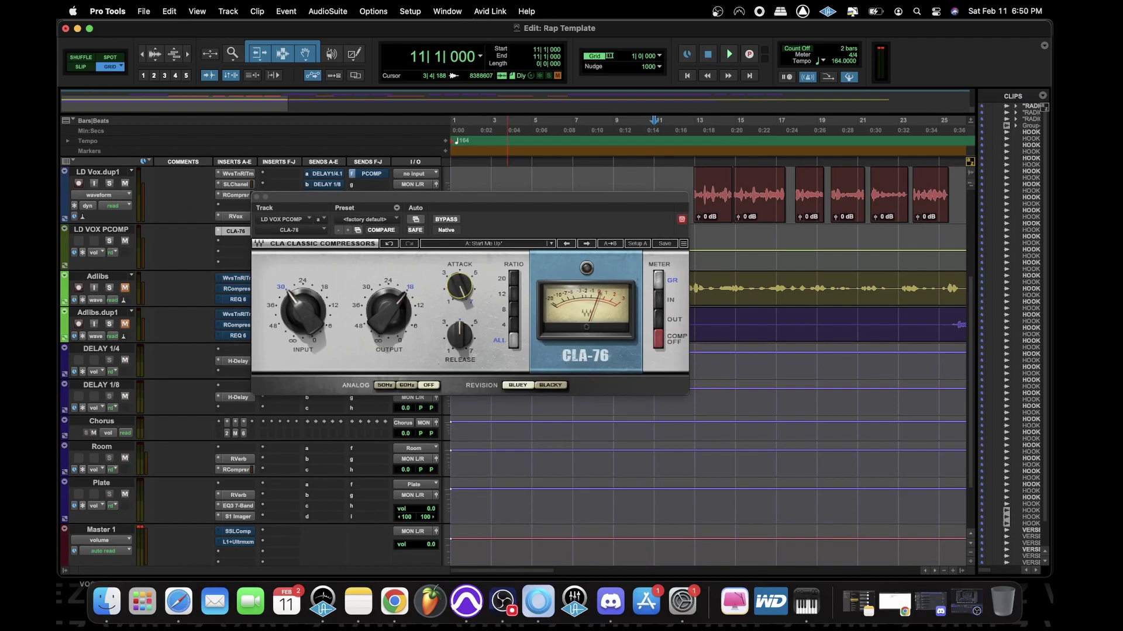
drag(470, 197, 353, 302)
scroll(760, 409, up, 2)
scroll(760, 409, down, 1)
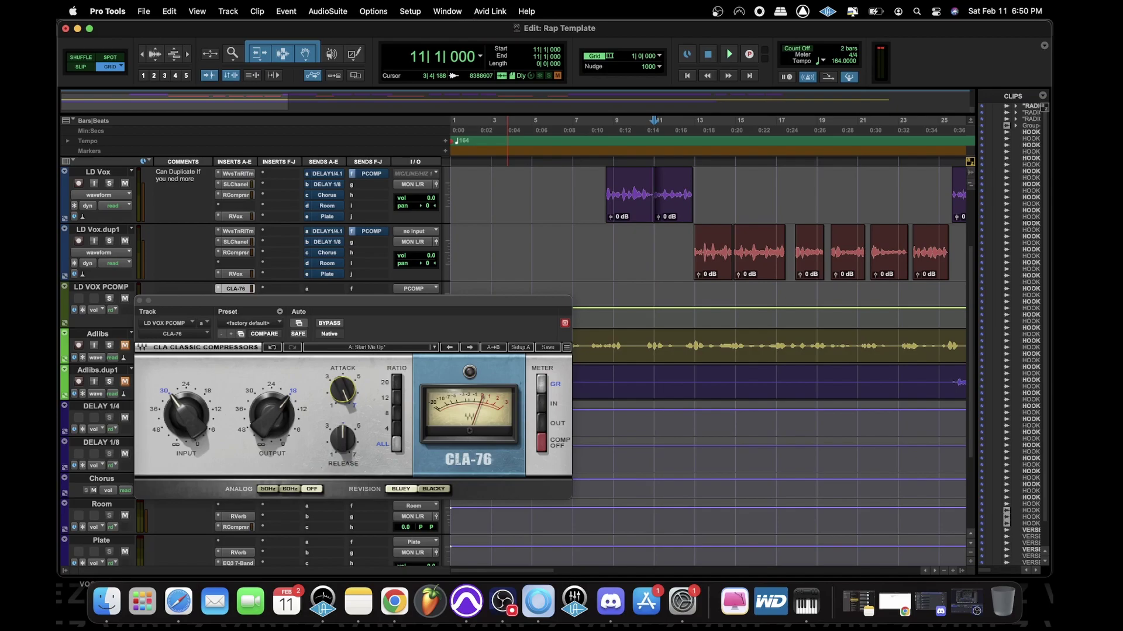
Check the PCOMP send on LD Vox, unmute it and play the vocal from bar 9
click(371, 174)
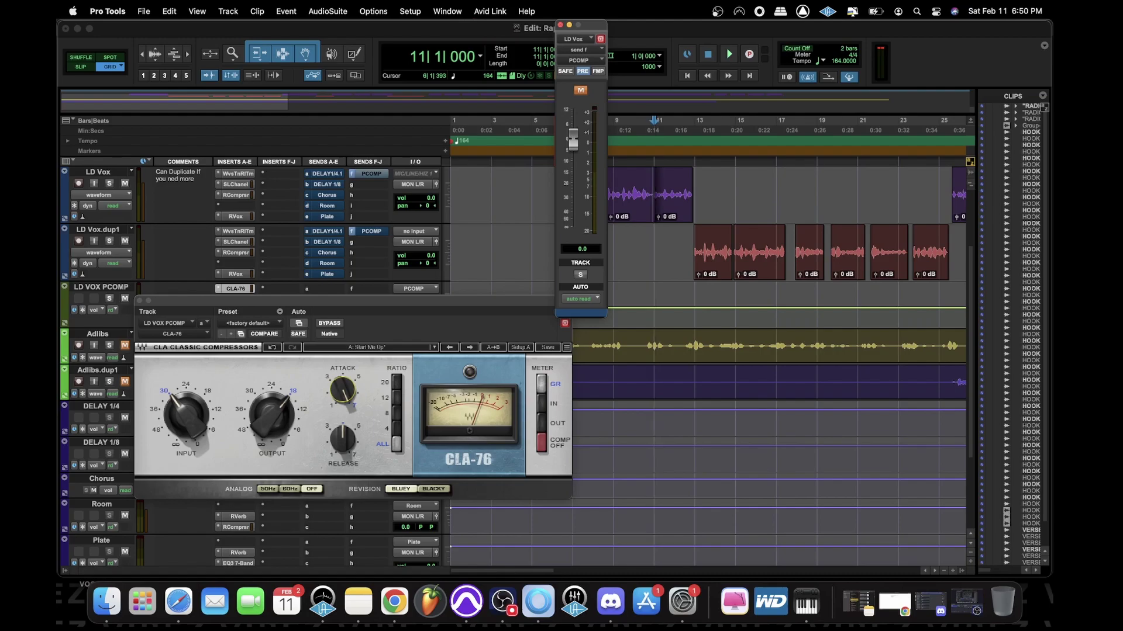
click(560, 25)
scroll(625, 189, up, 3)
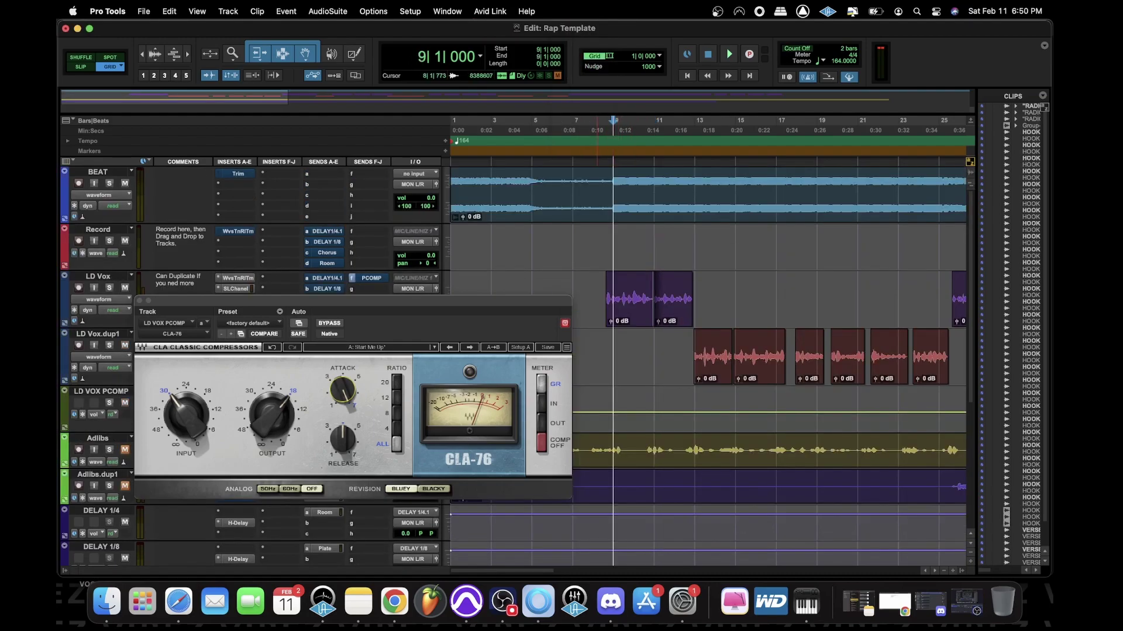
key(space)
right_click(367, 277)
click(377, 282)
key(space)
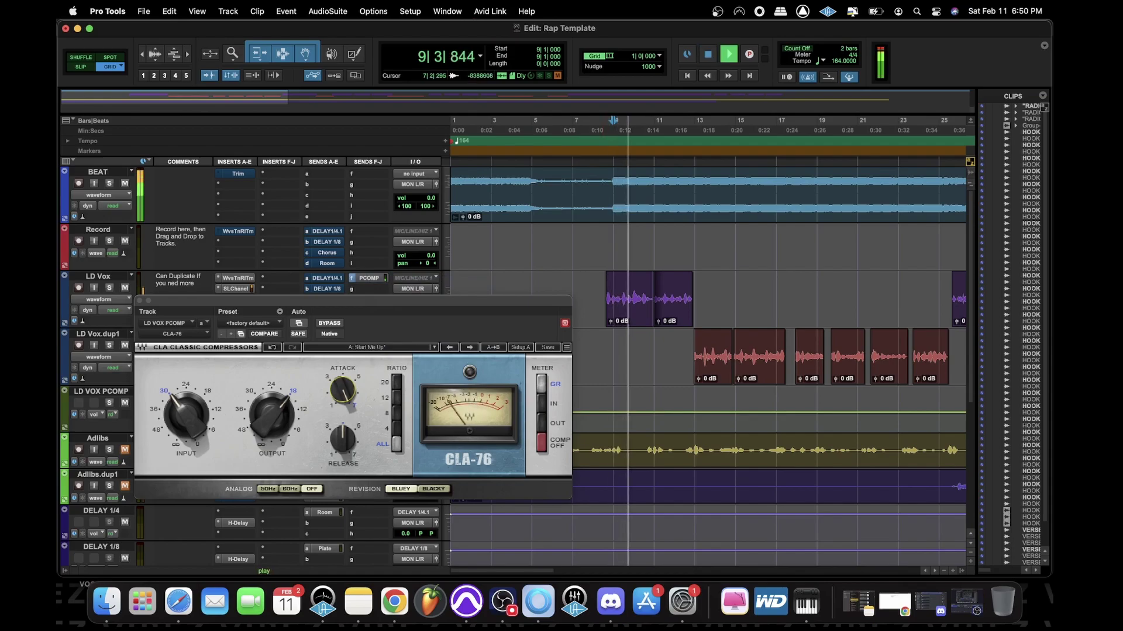
Lower the CLA-76 output to about -20, raise its input slightly and move its window clear of LD Vox.dup1
drag(272, 416, 271, 427)
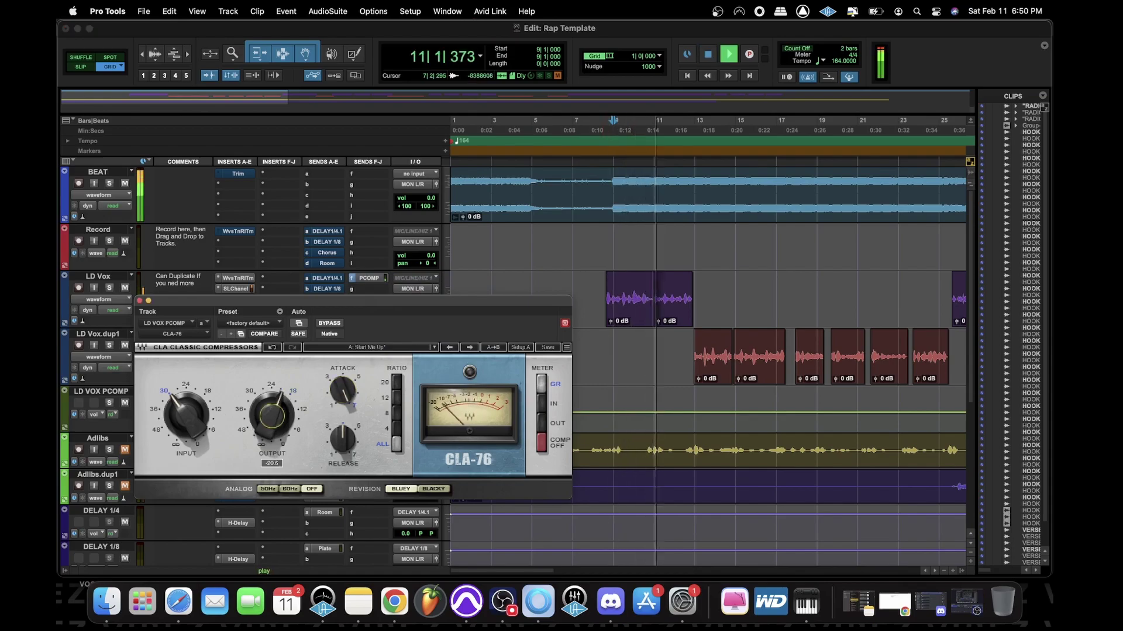
drag(186, 416, 186, 409)
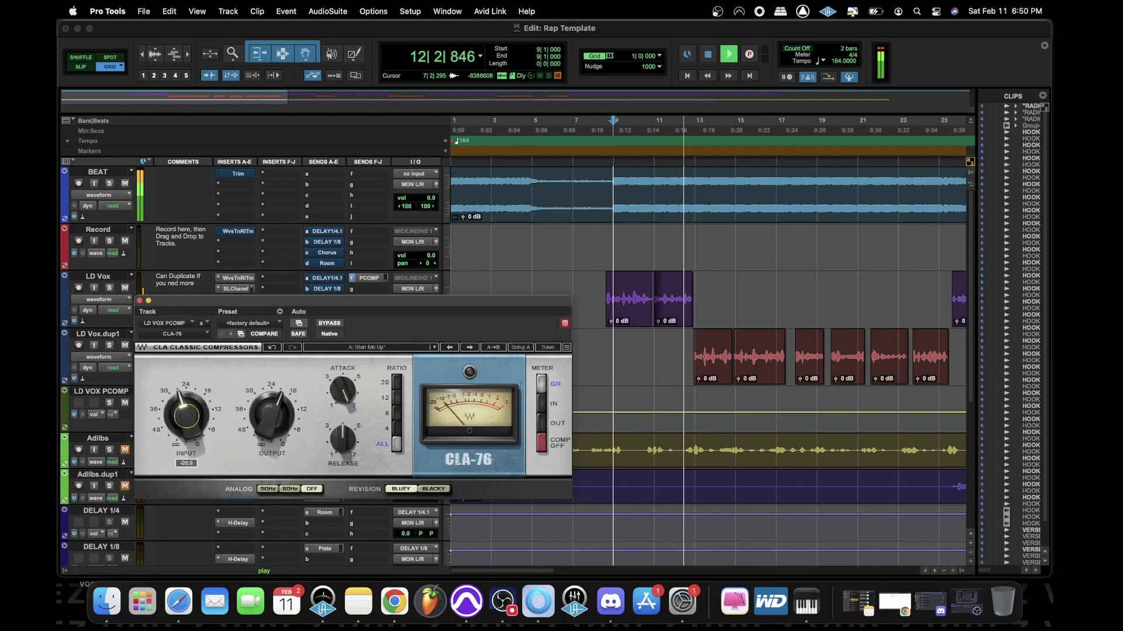
drag(353, 301, 318, 434)
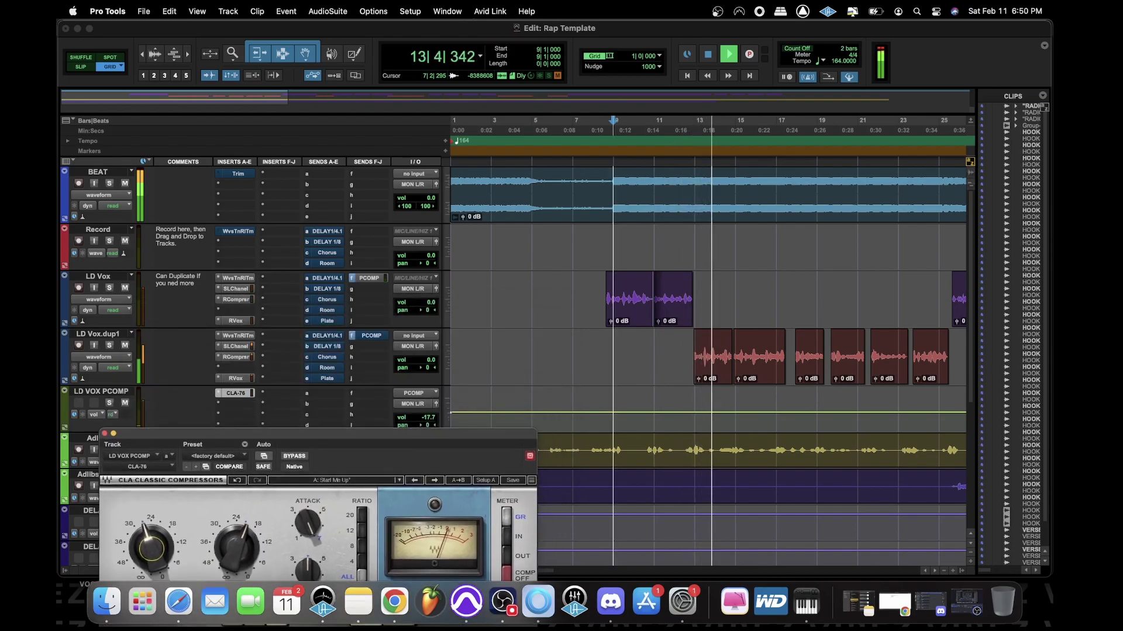
Unmute the PCOMP send on LD Vox.dup1, open the PCOMP send fader of LD Vox and stop playback
right_click(369, 335)
click(386, 339)
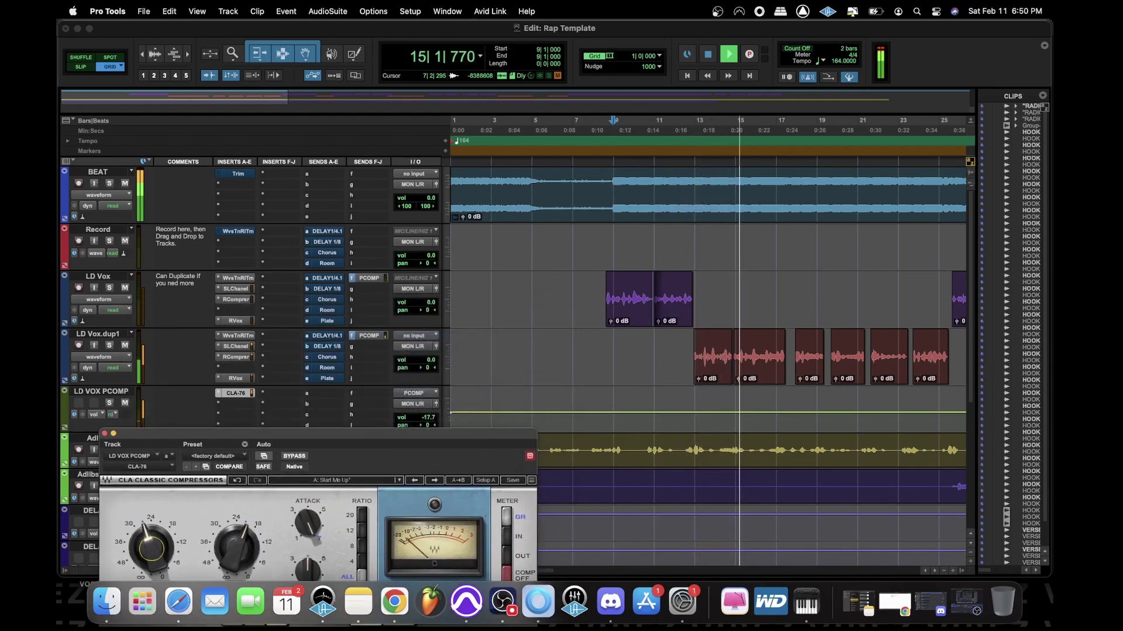
click(369, 279)
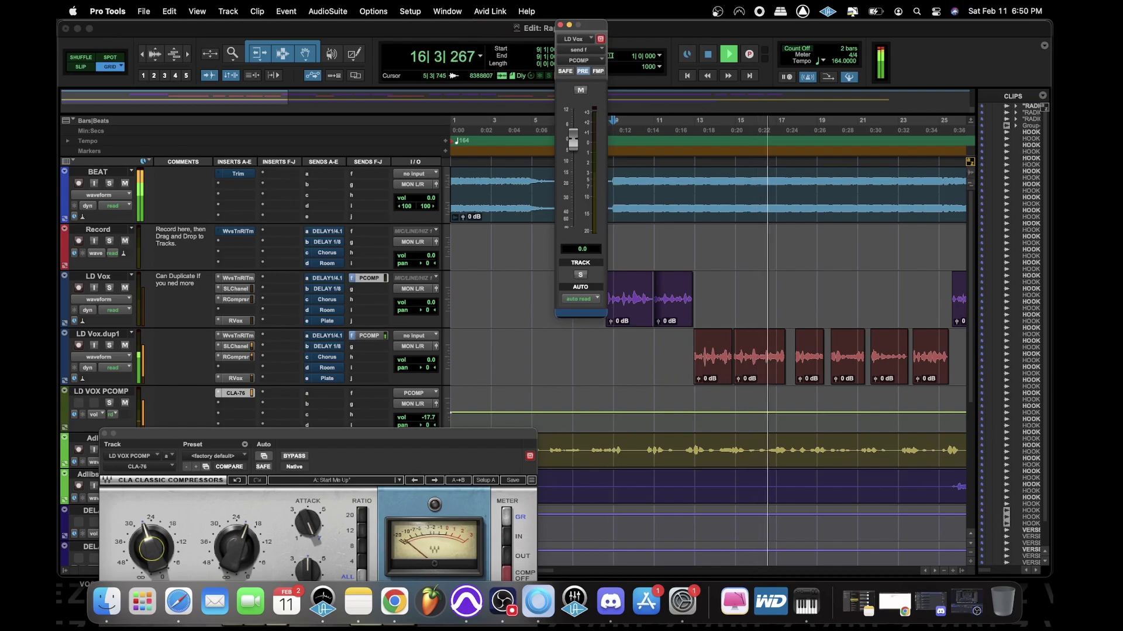
key(space)
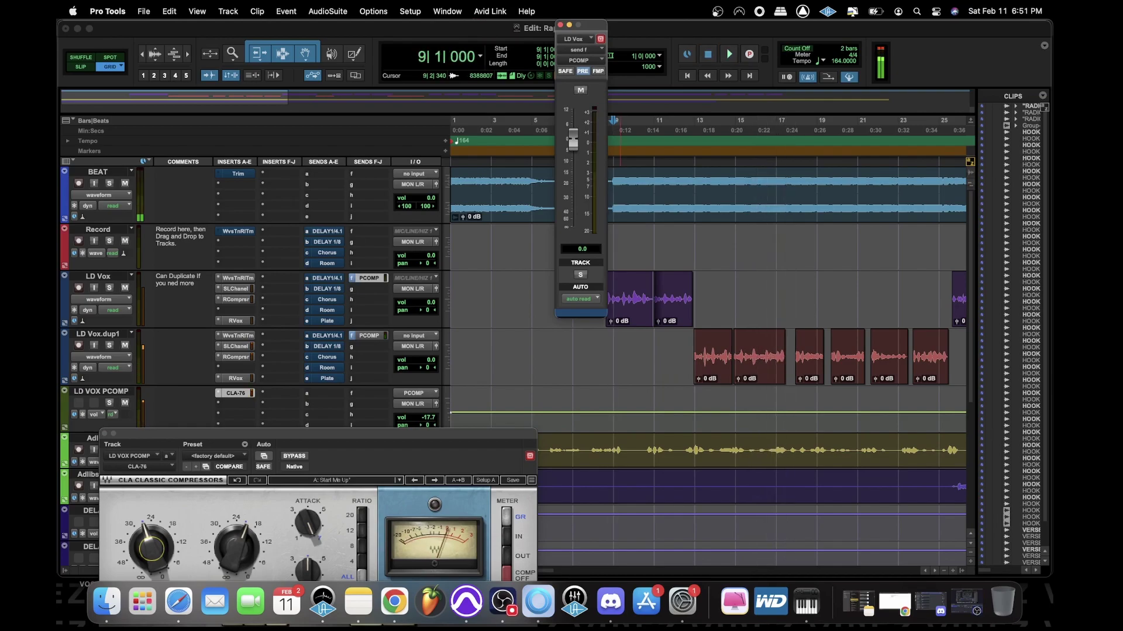
Lower the PCOMP send of LD Vox to about -9.9 during playback, close its fader window and keep listening before stopping
key(space)
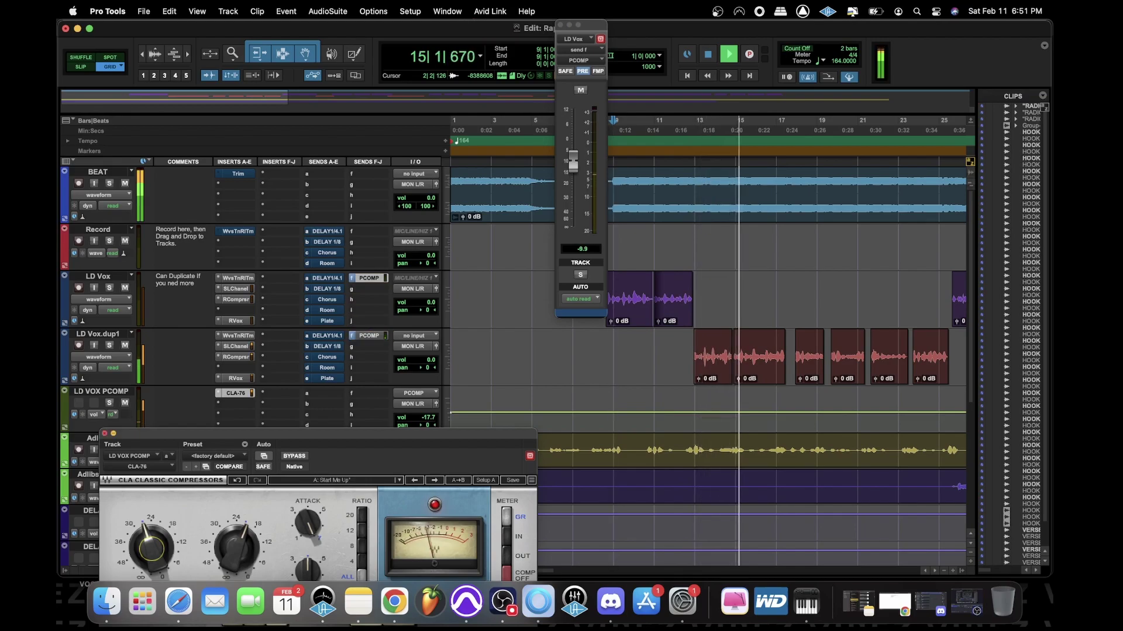
key(super+w)
click(569, 24)
key(r)
key(r)
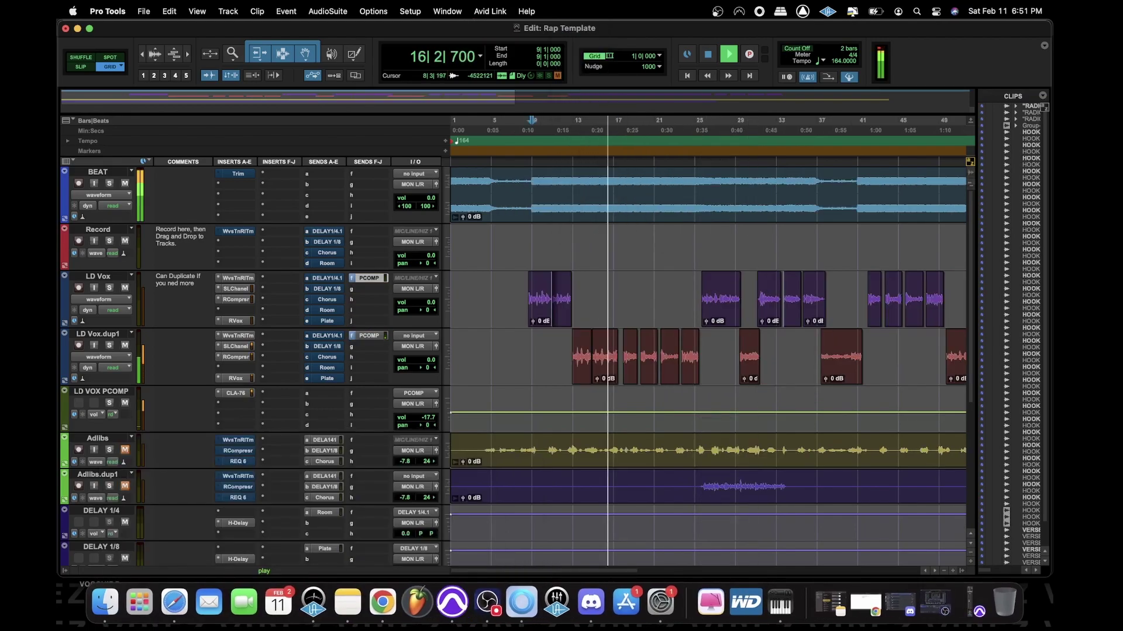
key(super+bracketright)
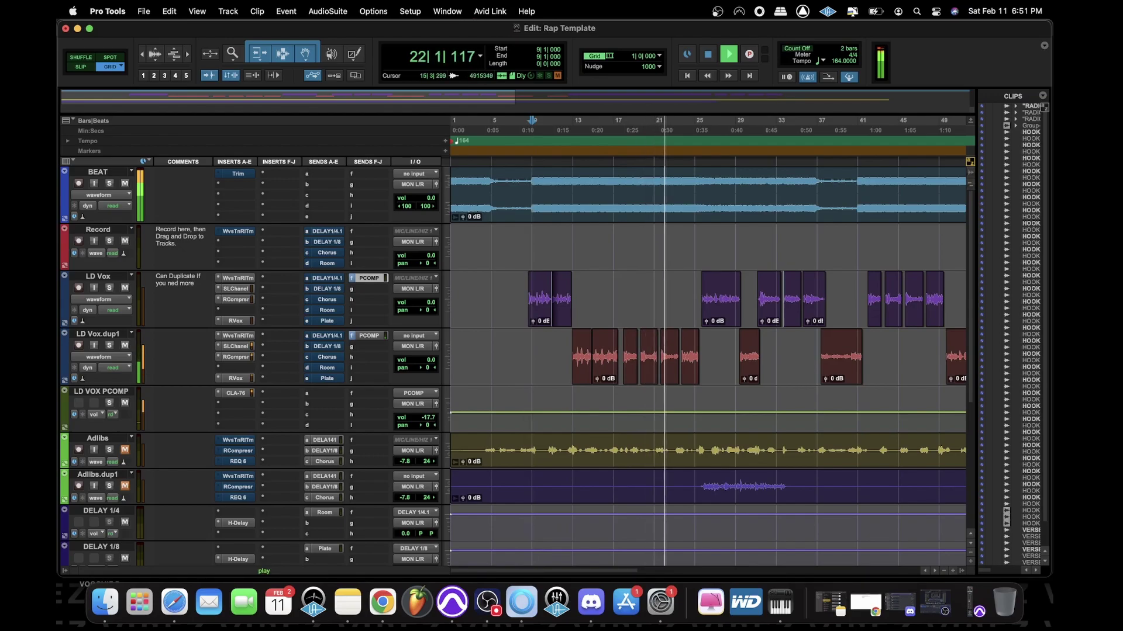
key(super+bracketleft)
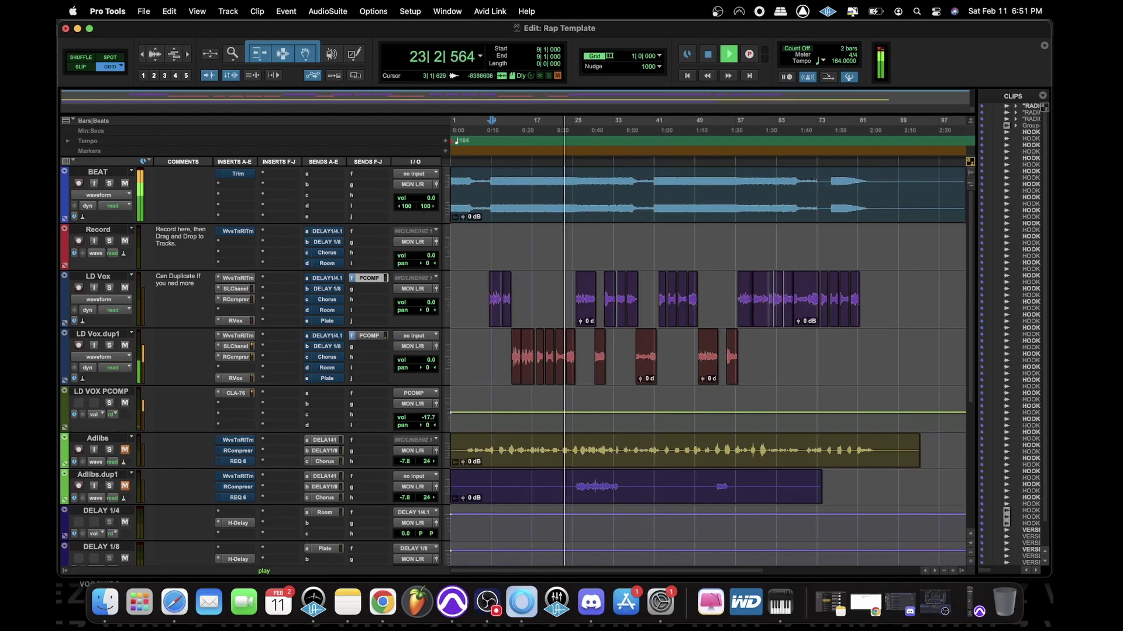
key(space)
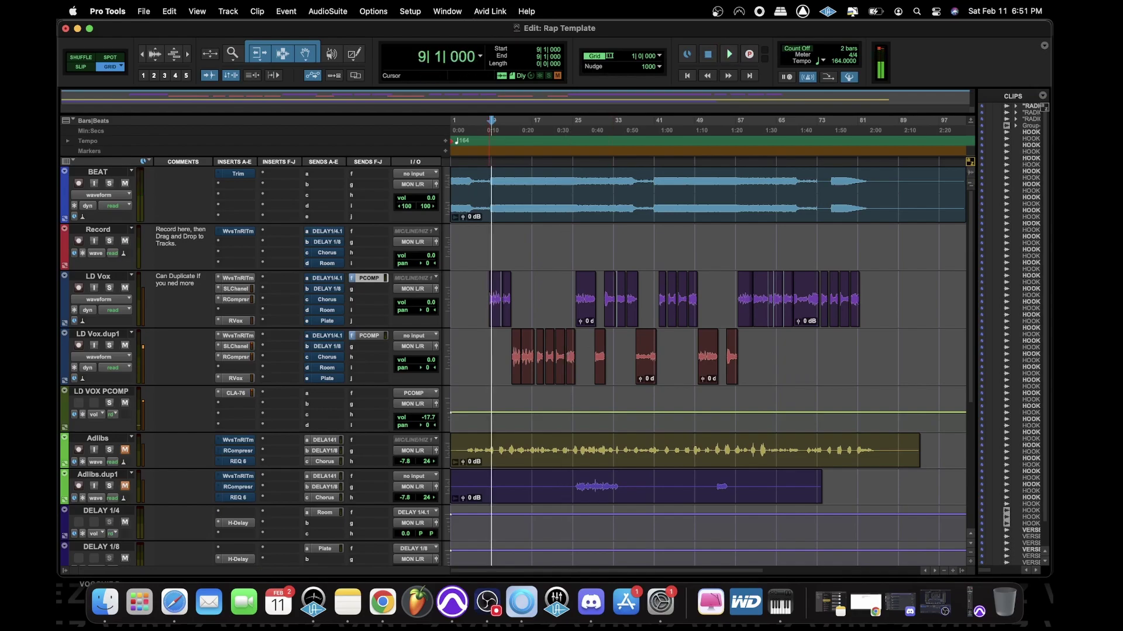
Insert PuigChild 660 (mono) in the first empty F-J insert slot of LD Vox and move its window above the track
click(263, 278)
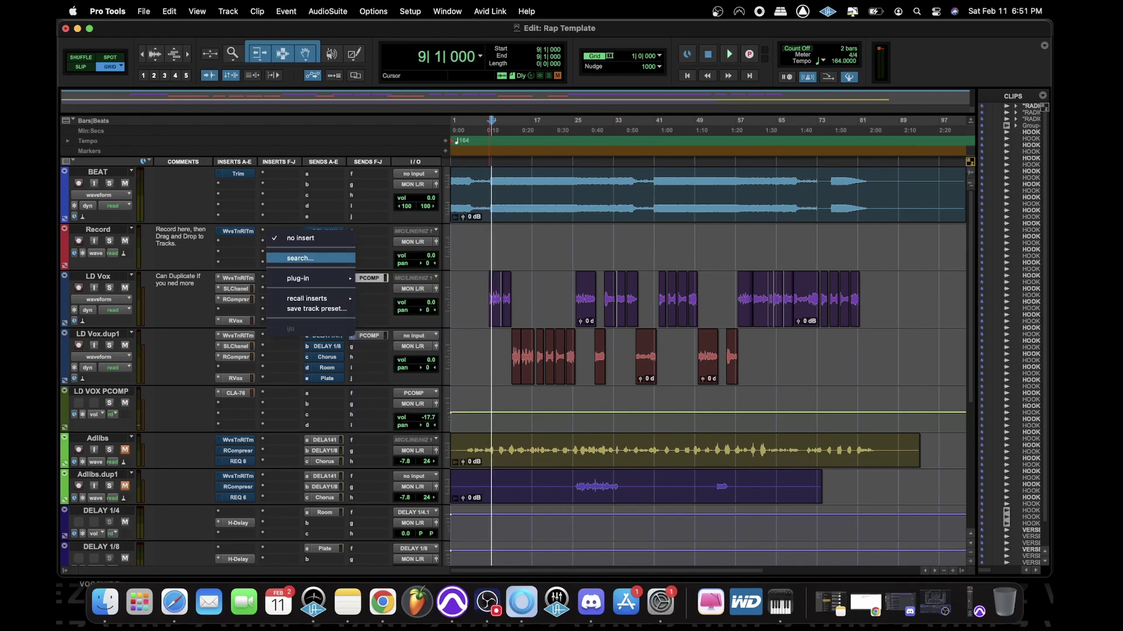
click(304, 258)
text(pui)
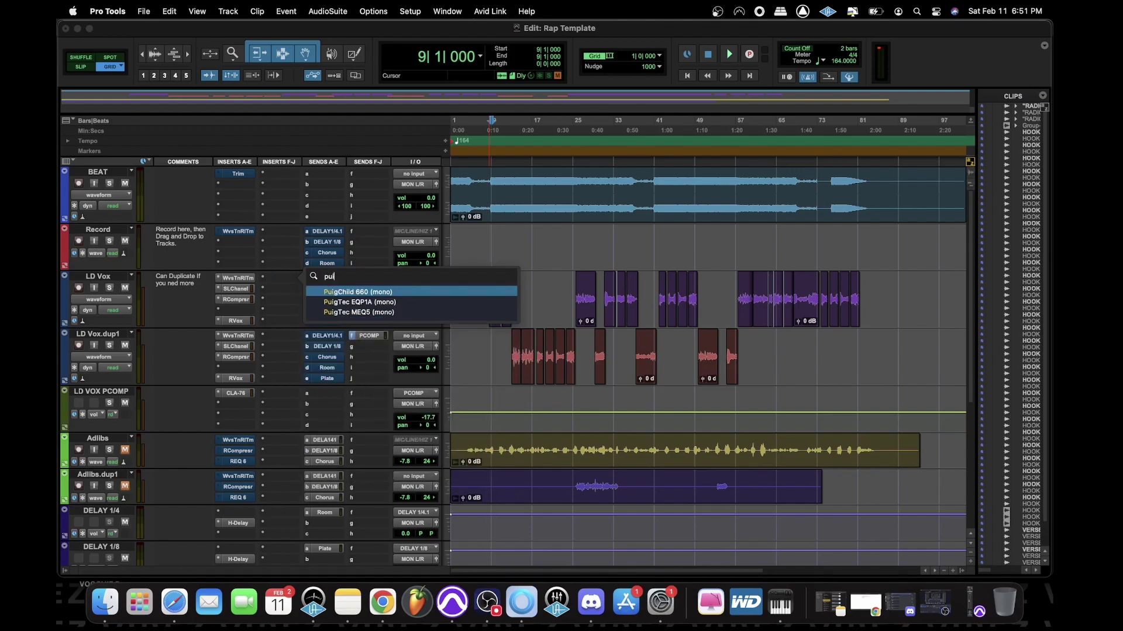
key(Return)
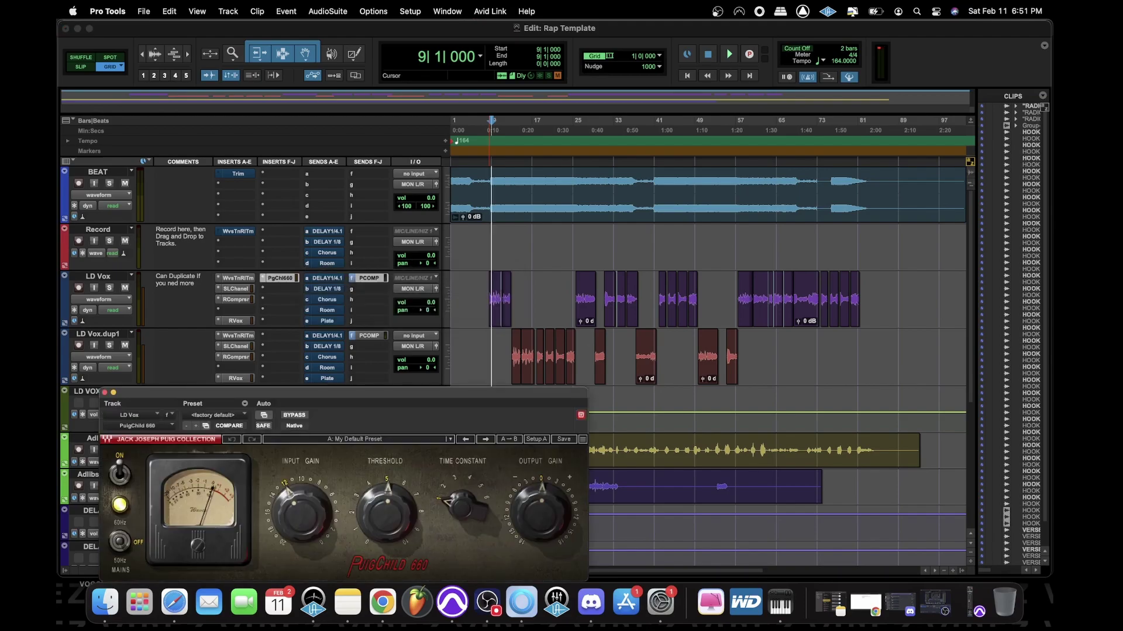
drag(343, 393, 337, 82)
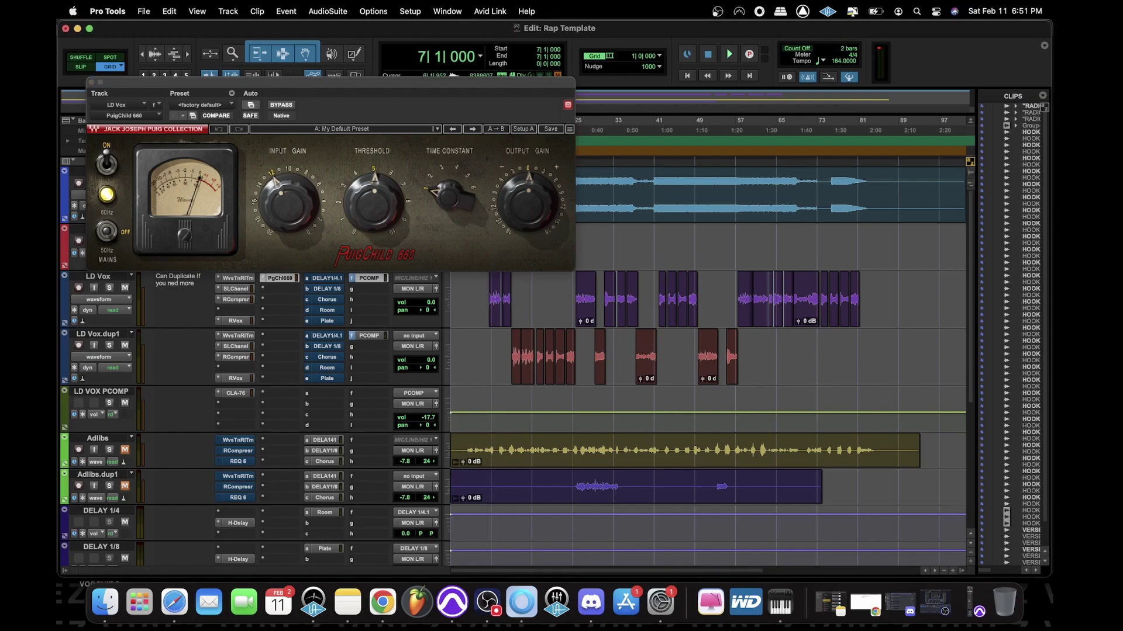
Turn the PuigChild 660 threshold down to its minimum and raise the input gain slightly while playing the vocals
drag(374, 202, 372, 249)
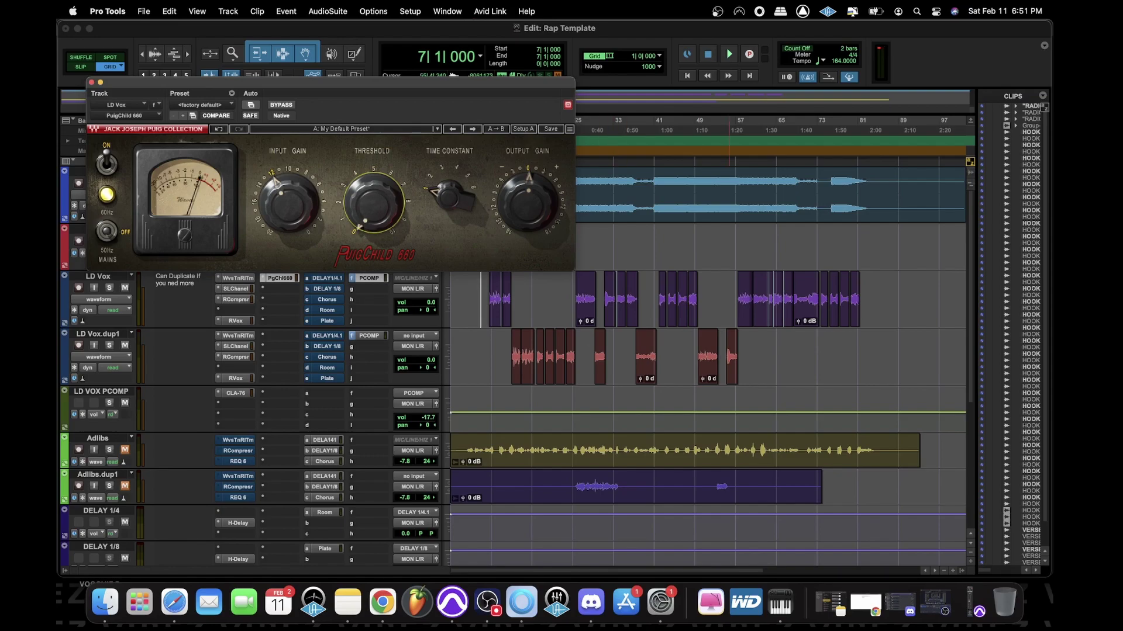
drag(337, 82, 317, 27)
key(space)
key(super+bracketright)
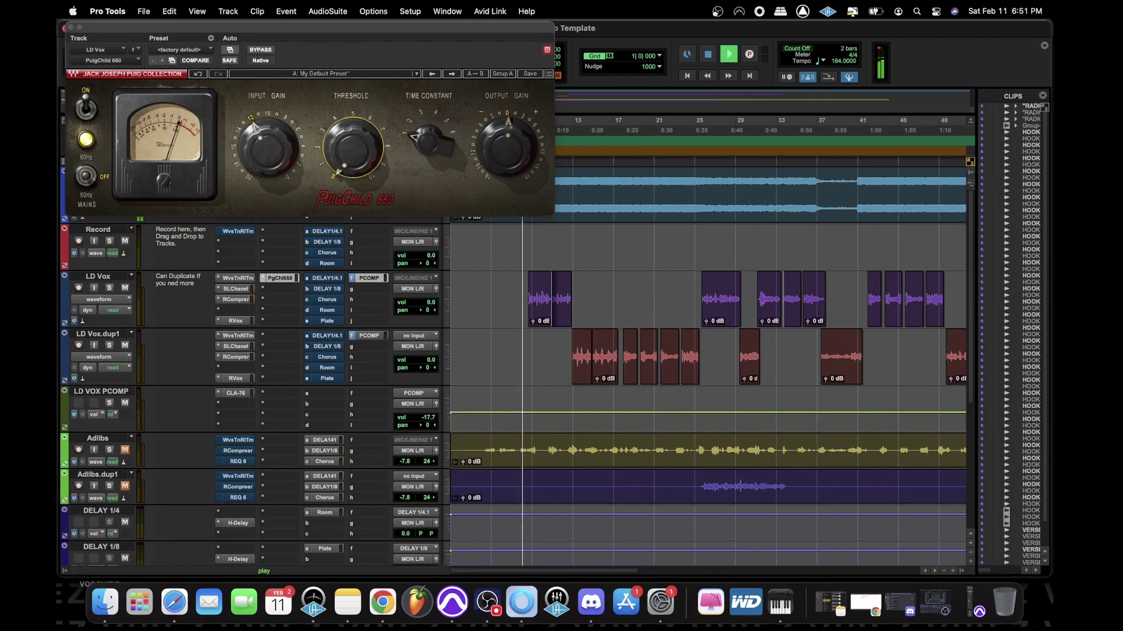
mouse_move(268, 149)
mouse_down()
mouse_move(268, 132)
mouse_move(267, 169)
mouse_move(268, 144)
mouse_up()
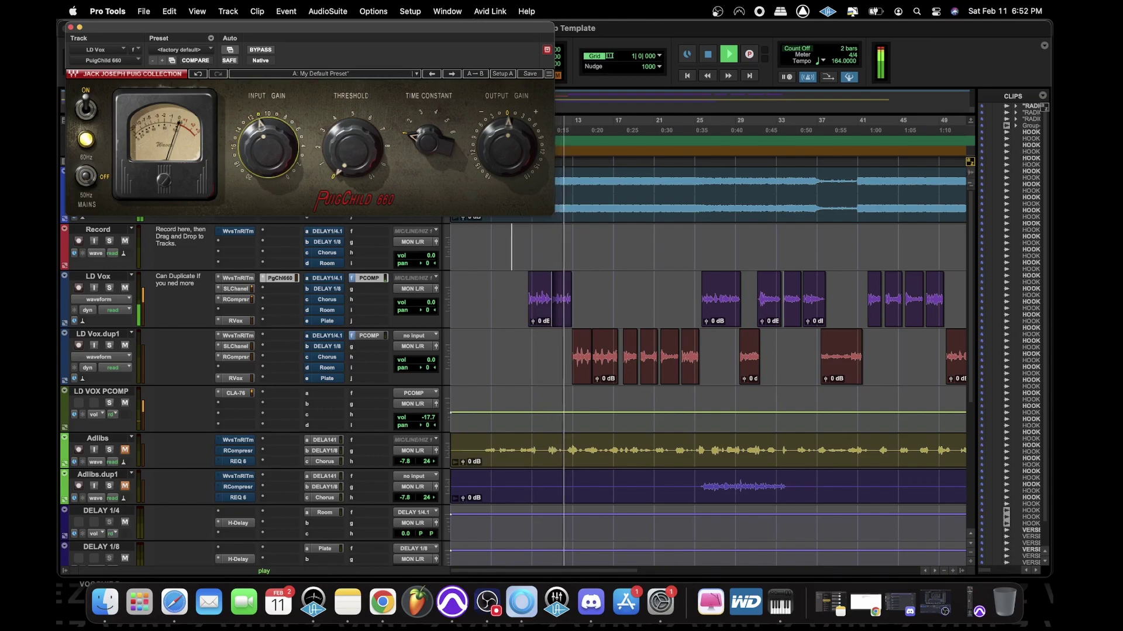
click(532, 245)
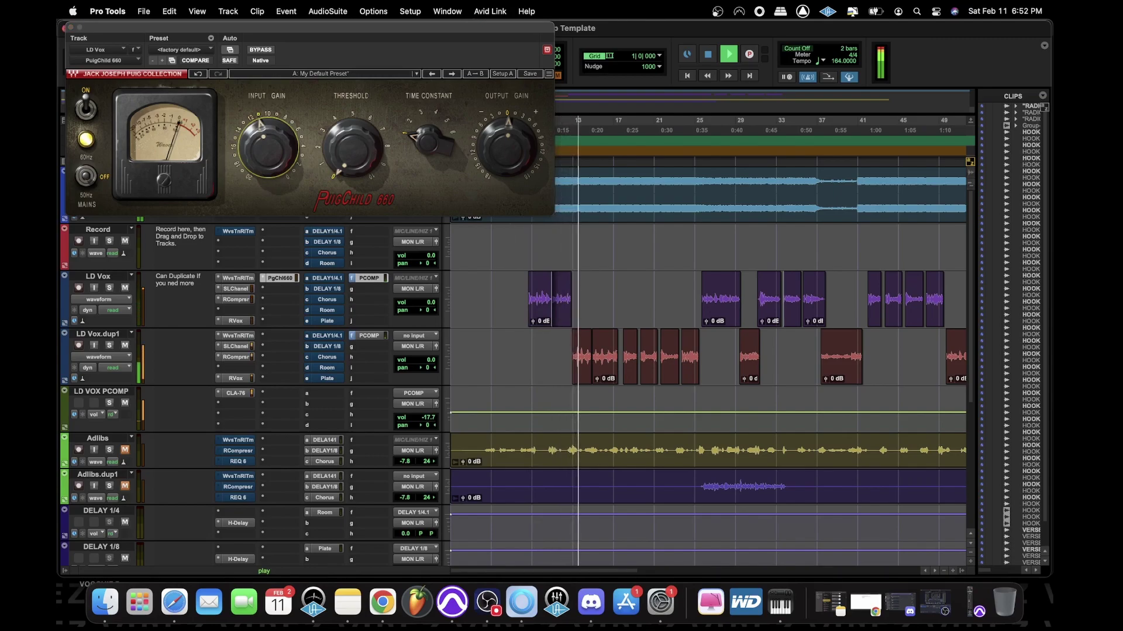
key(space)
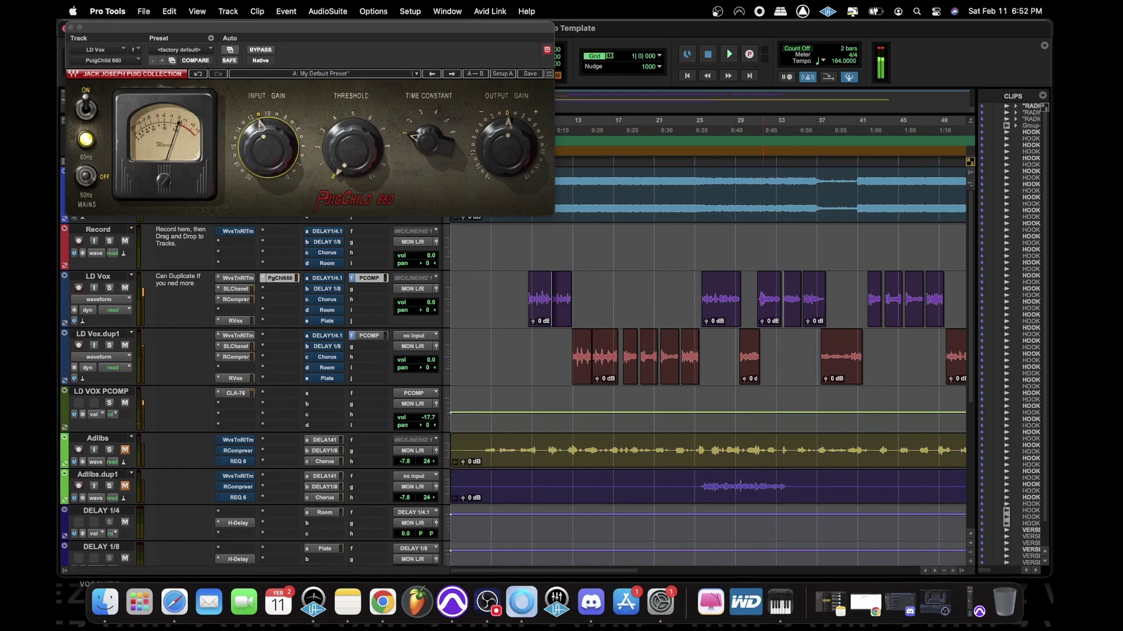
Adjust the PuigChild 660 threshold to about 1 and raise its output gain slightly, checking with playback from bar 26
key(space)
mouse_move(352, 149)
mouse_down()
mouse_move(352, 120)
mouse_move(353, 169)
mouse_up()
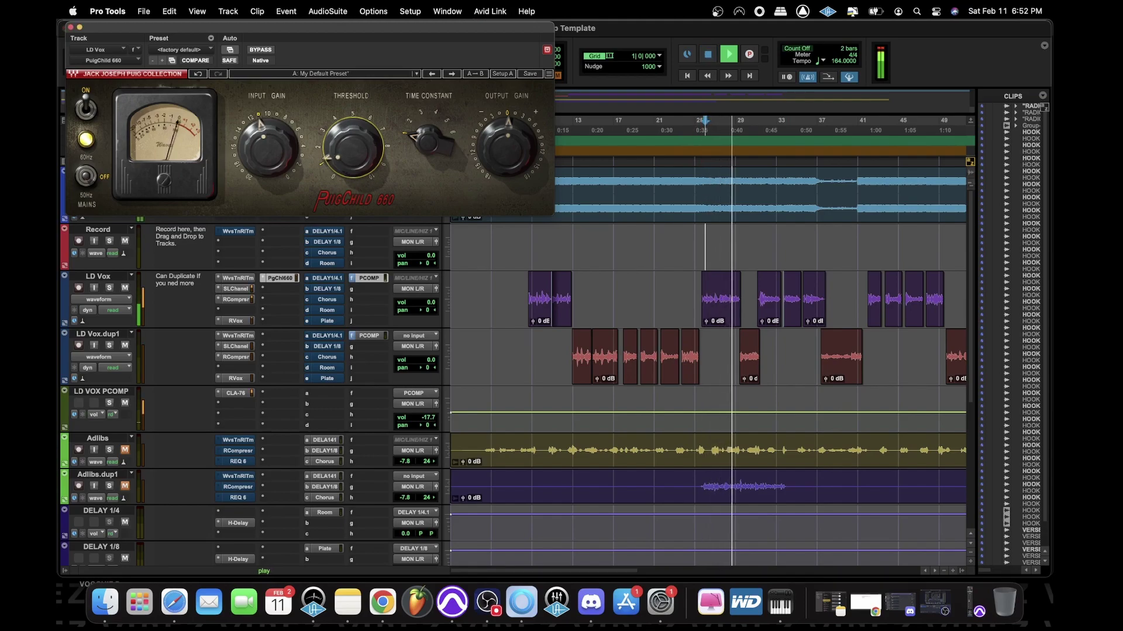
mouse_move(507, 146)
mouse_down()
mouse_move(507, 126)
mouse_move(507, 154)
mouse_move(507, 141)
mouse_up()
key(space)
key(space)
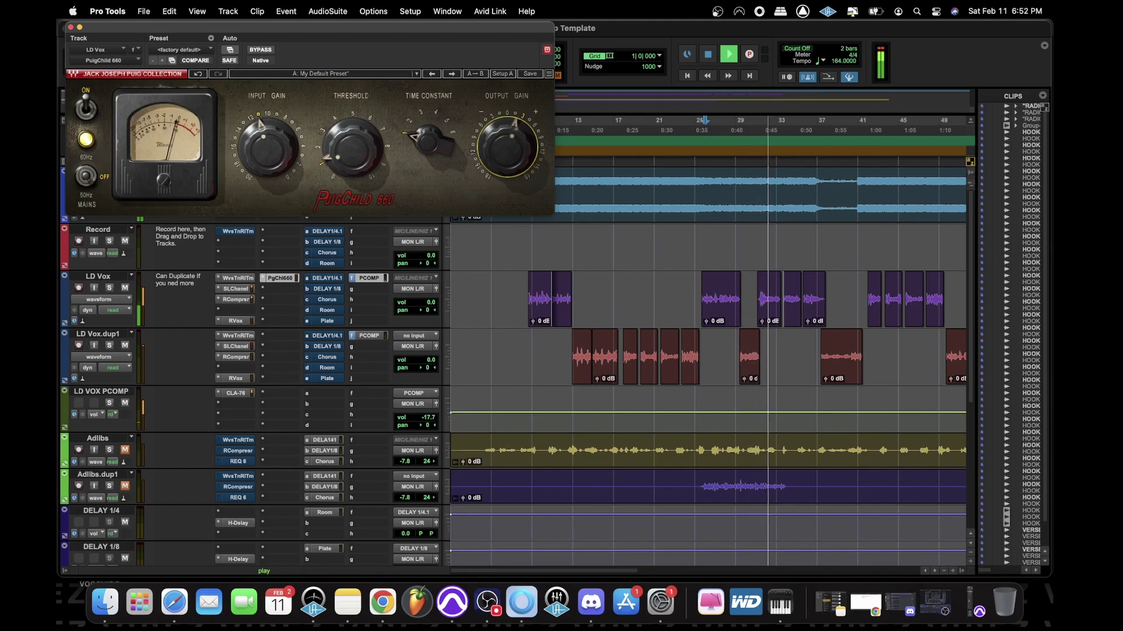
Copy the PuigChild 660 insert from LD Vox to LD Vox.dup1 and audition both tracks on to bar 41
key(super+w)
drag(280, 278, 280, 335)
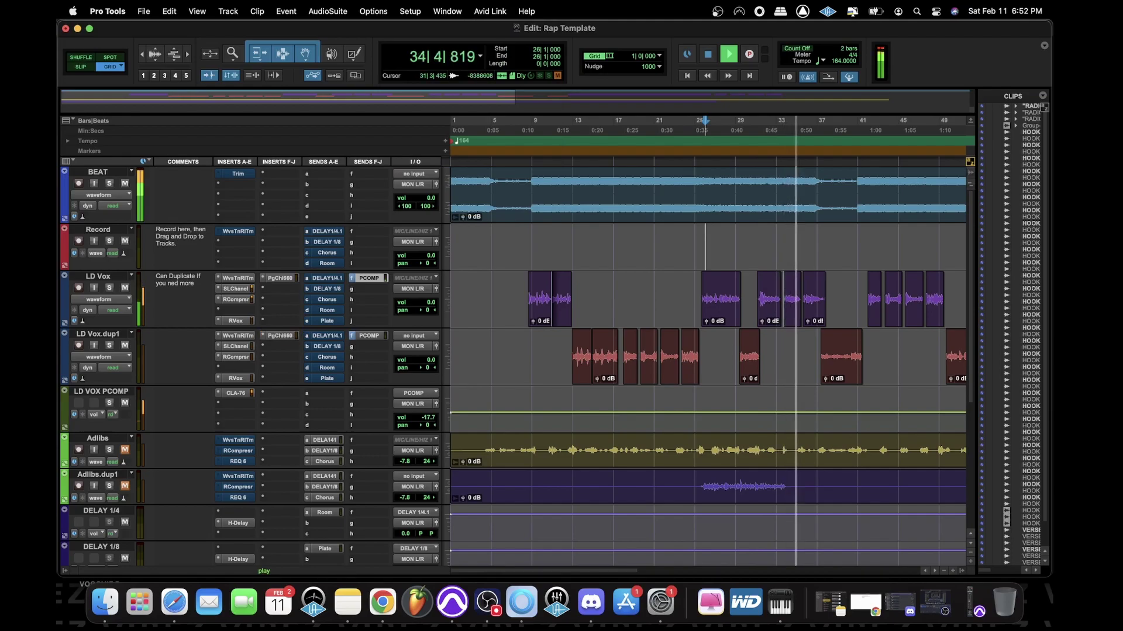
key(t)
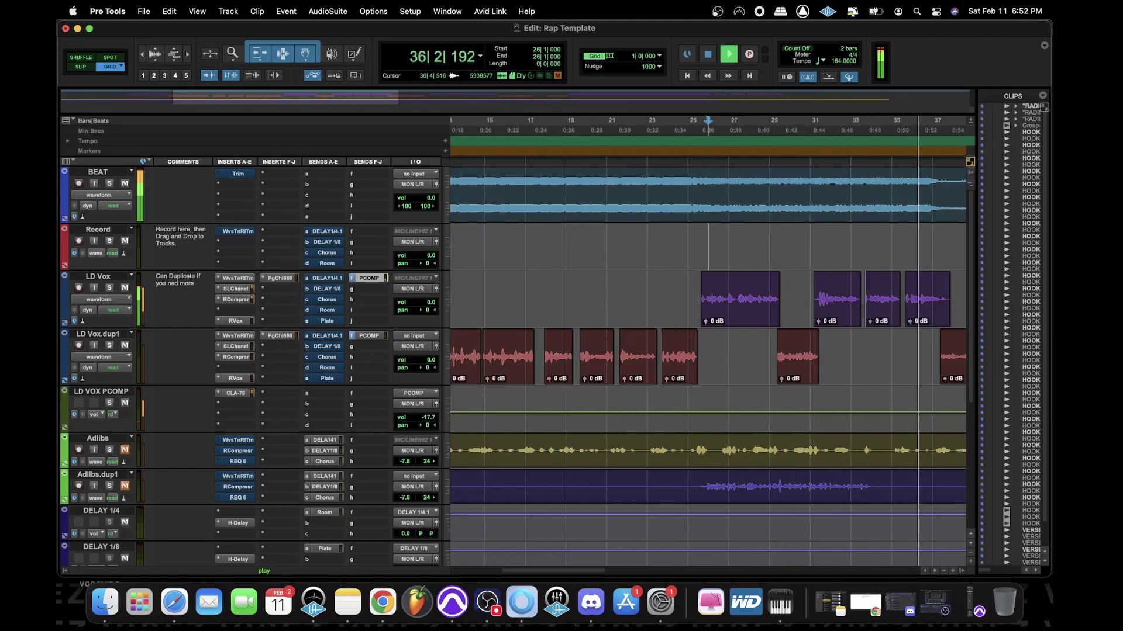
key(super+bracketleft)
key(super+bracketleft)
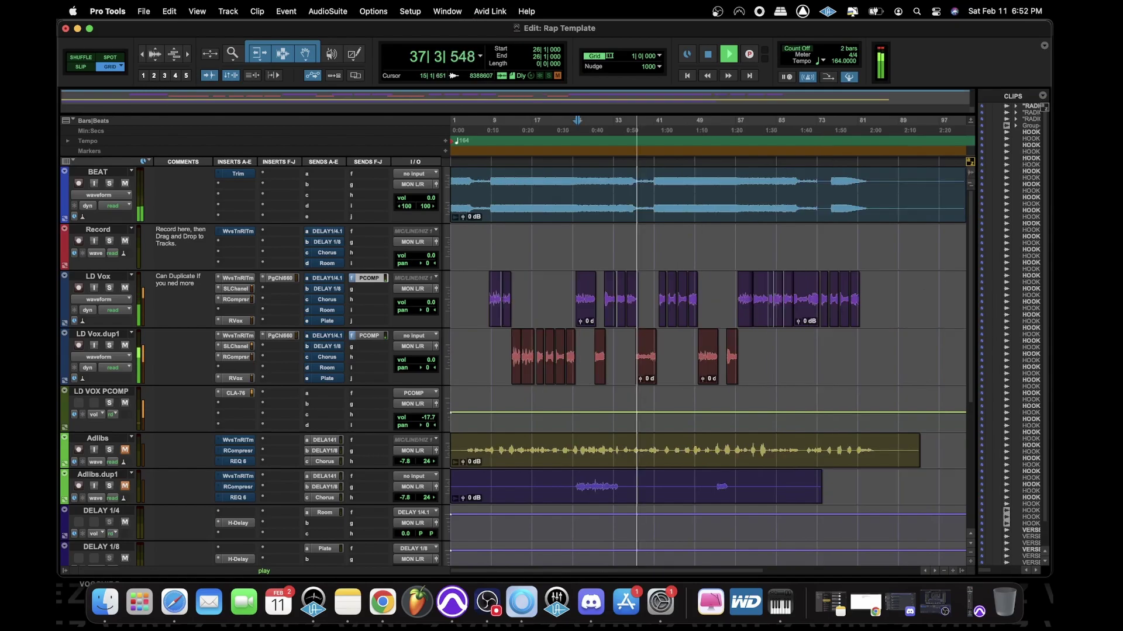
key(super+bracketright)
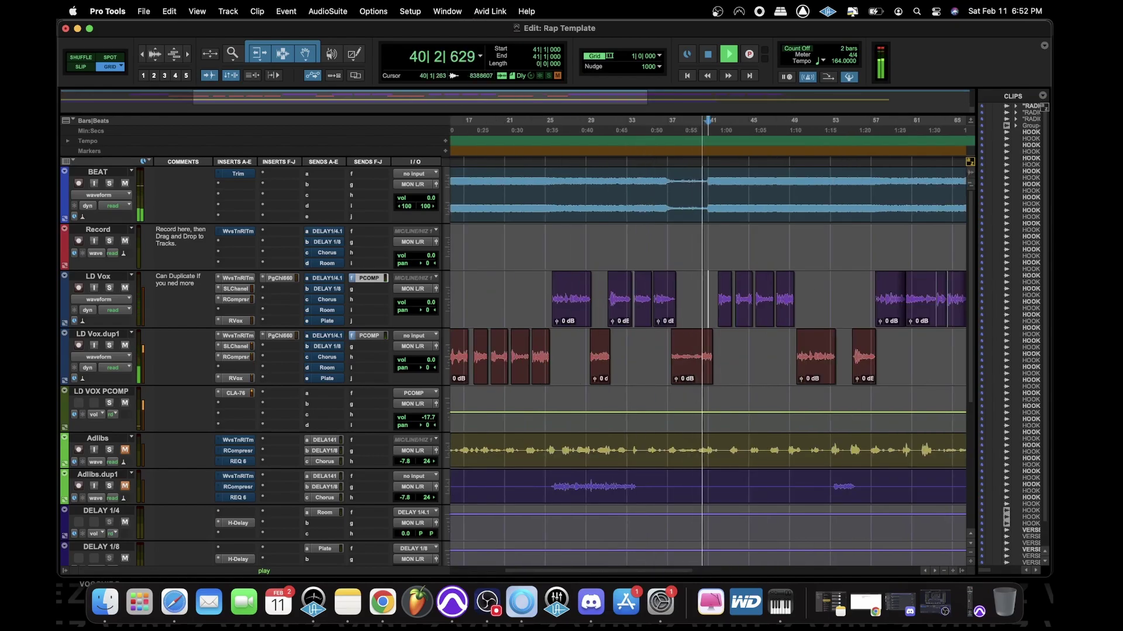
key(super+bracketleft)
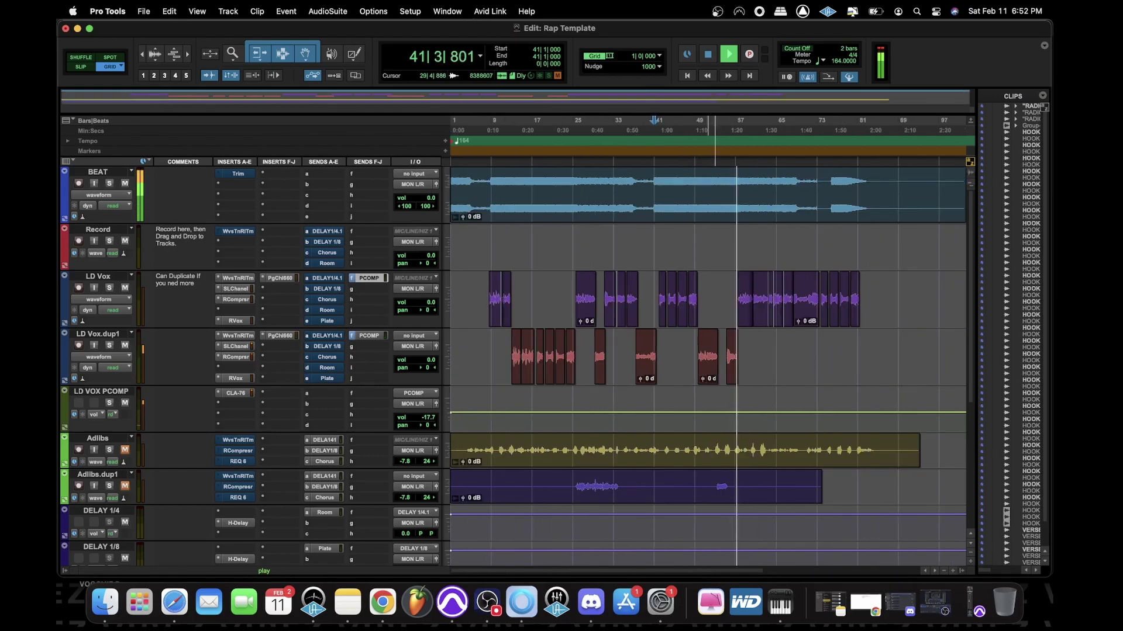
key(space)
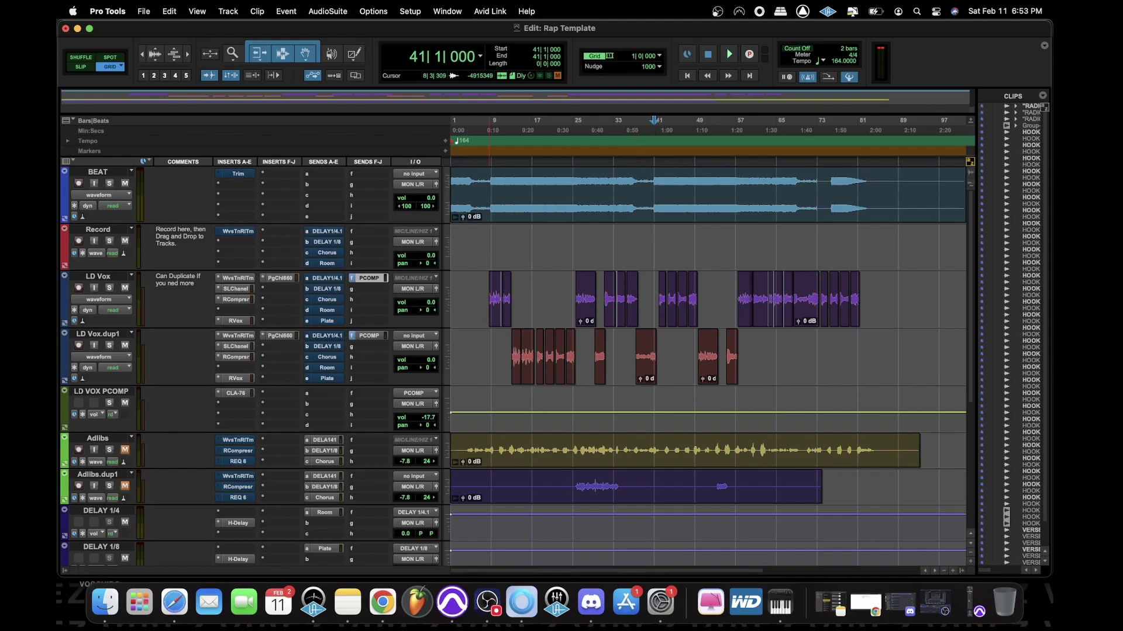
Play the lead vocals from bar 12 to check the compression across LD Vox and LD Vox.dup1
key(space)
key(t)
key(t)
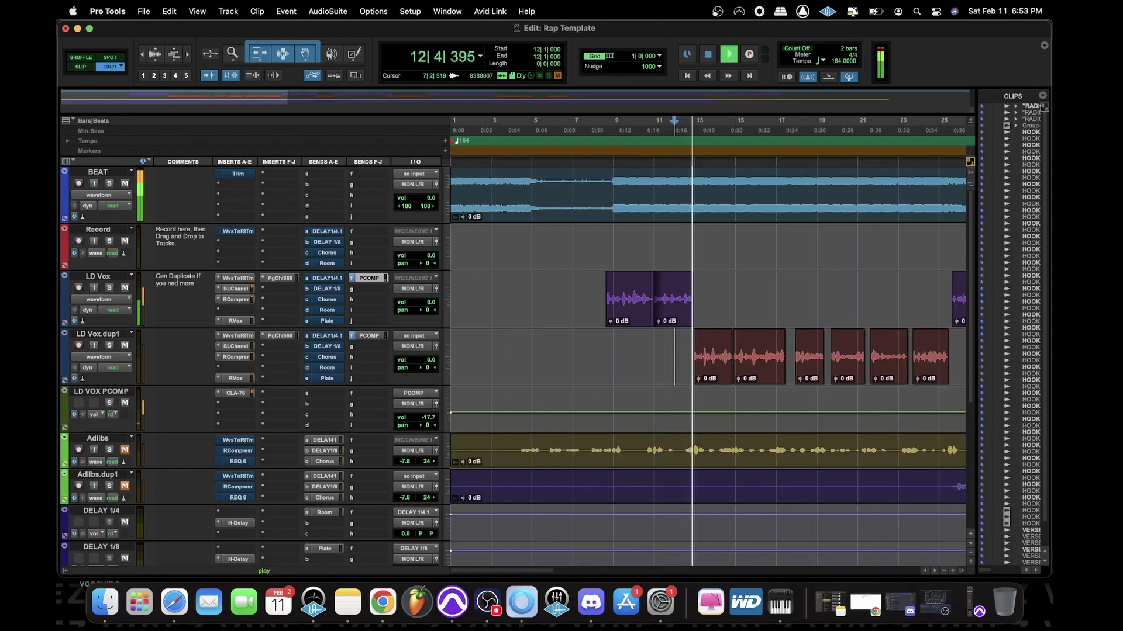
key(r)
key(super+bracketleft)
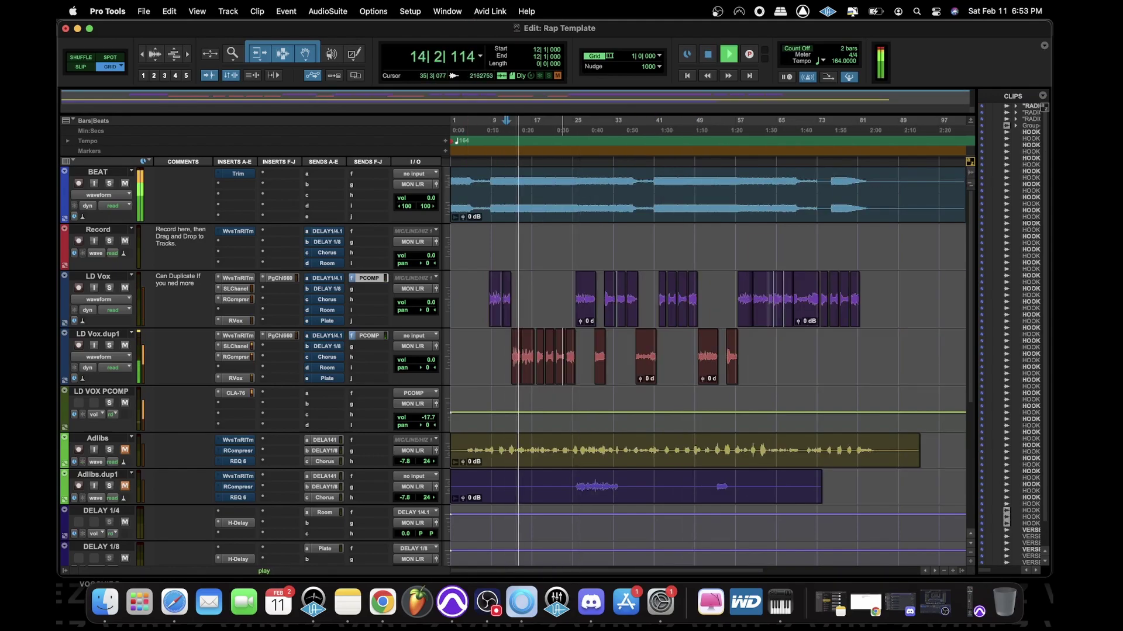
key(space)
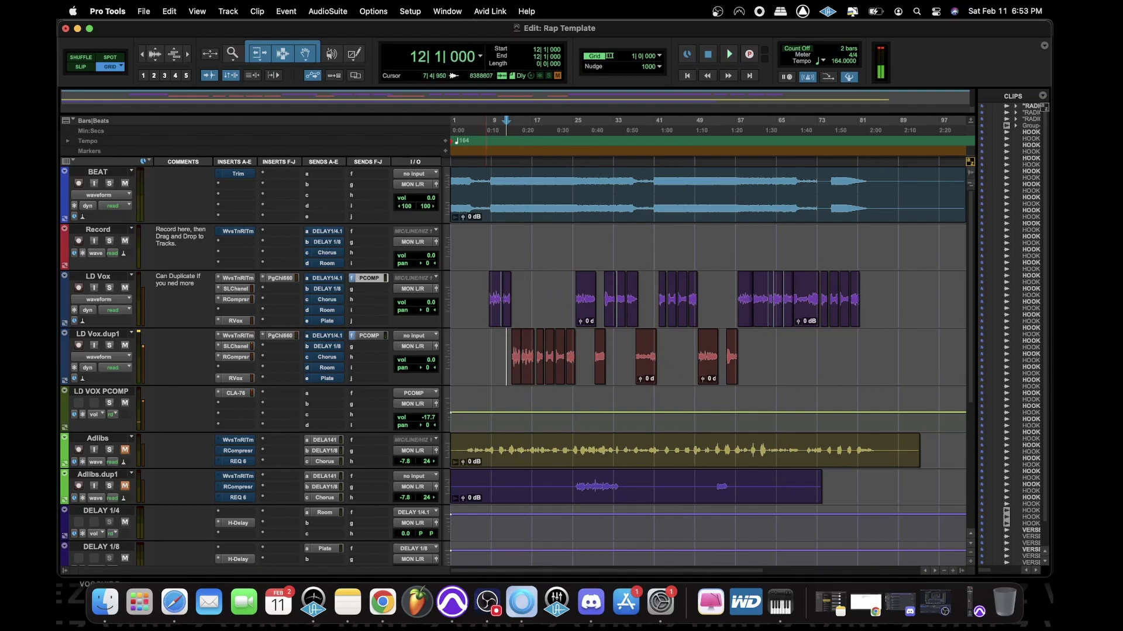
Unmute the Room send on LD Vox, pull its fader down to -∞ and move the fader window beside the sends
click(487, 300)
key(super+bracketright)
key(super+bracketright)
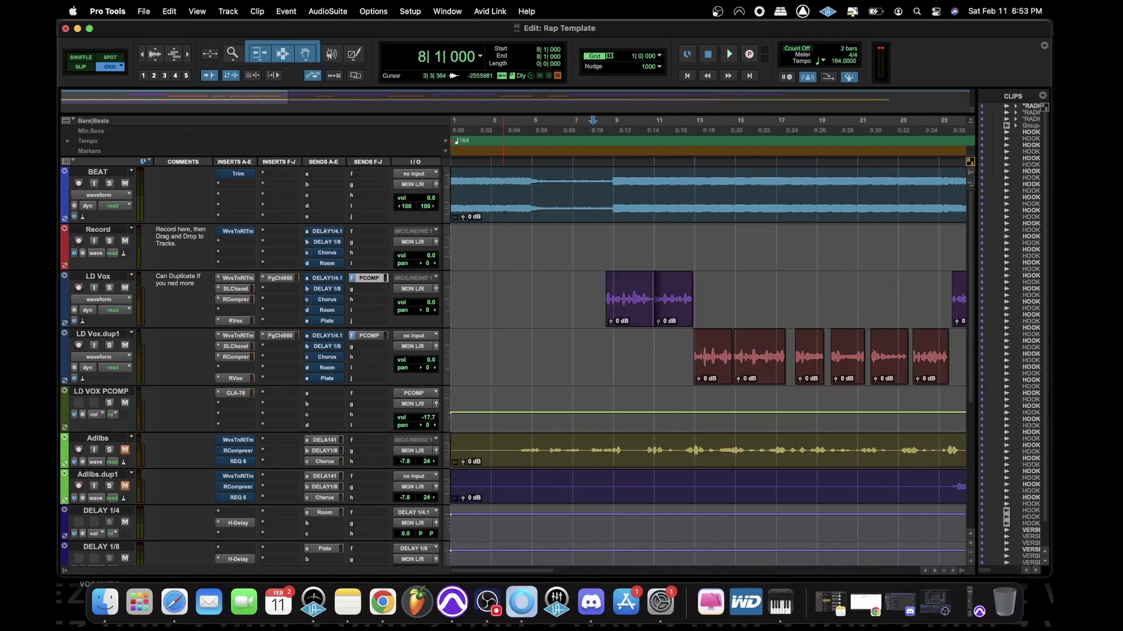
click(326, 311)
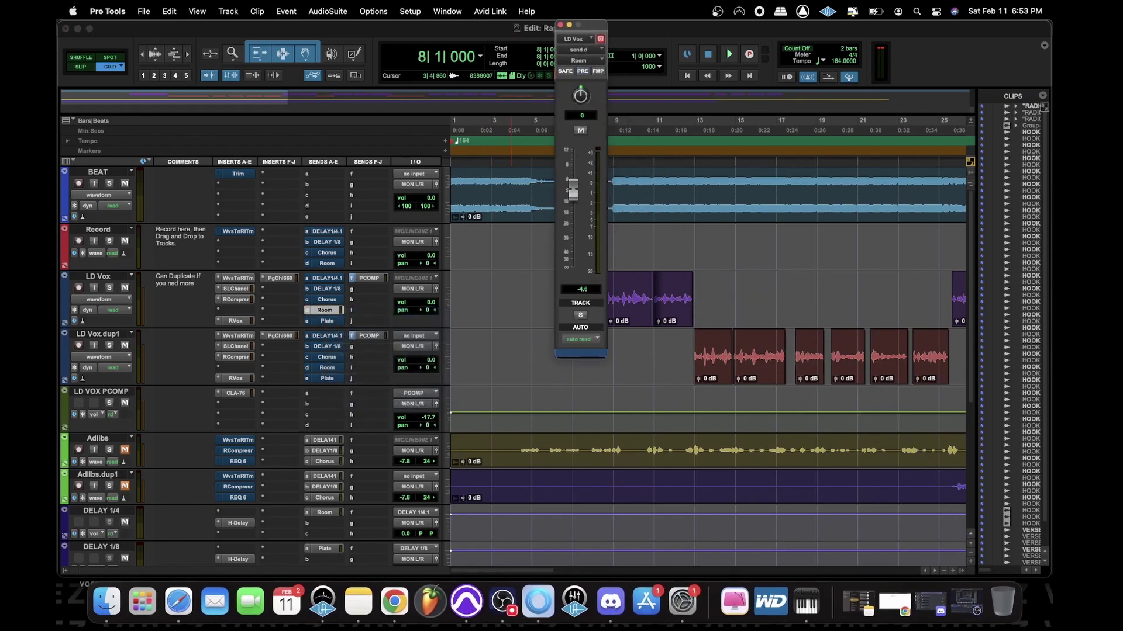
drag(587, 25, 483, 45)
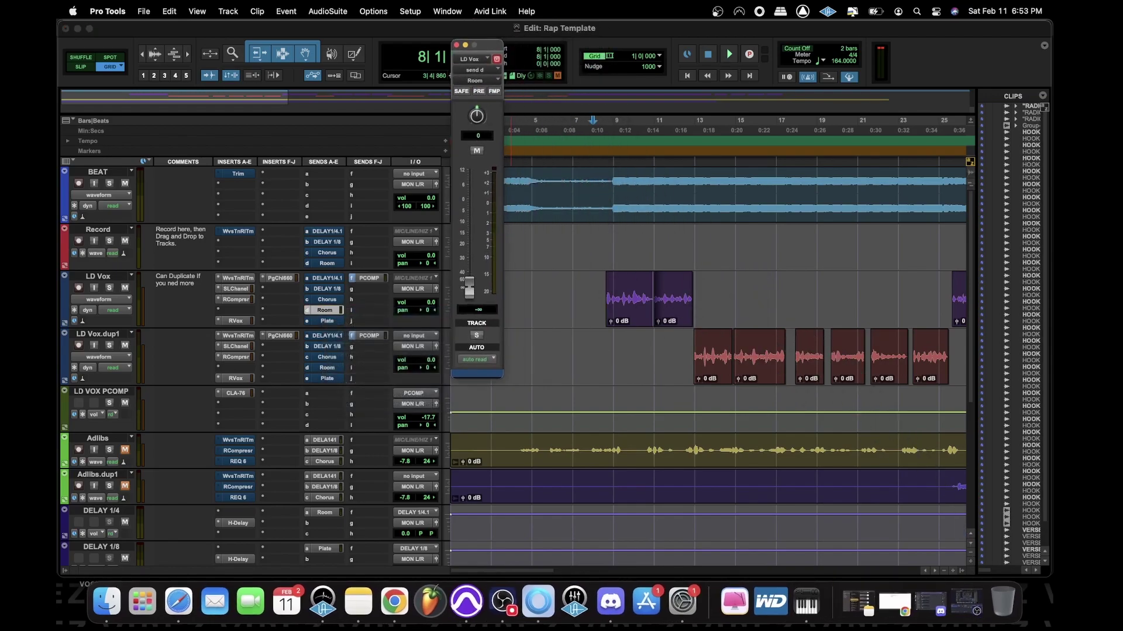
Raise the Room send of LD Vox to -14.5 during playback and unmute the Room send on LD Vox.dup1
key(space)
drag(469, 286, 469, 231)
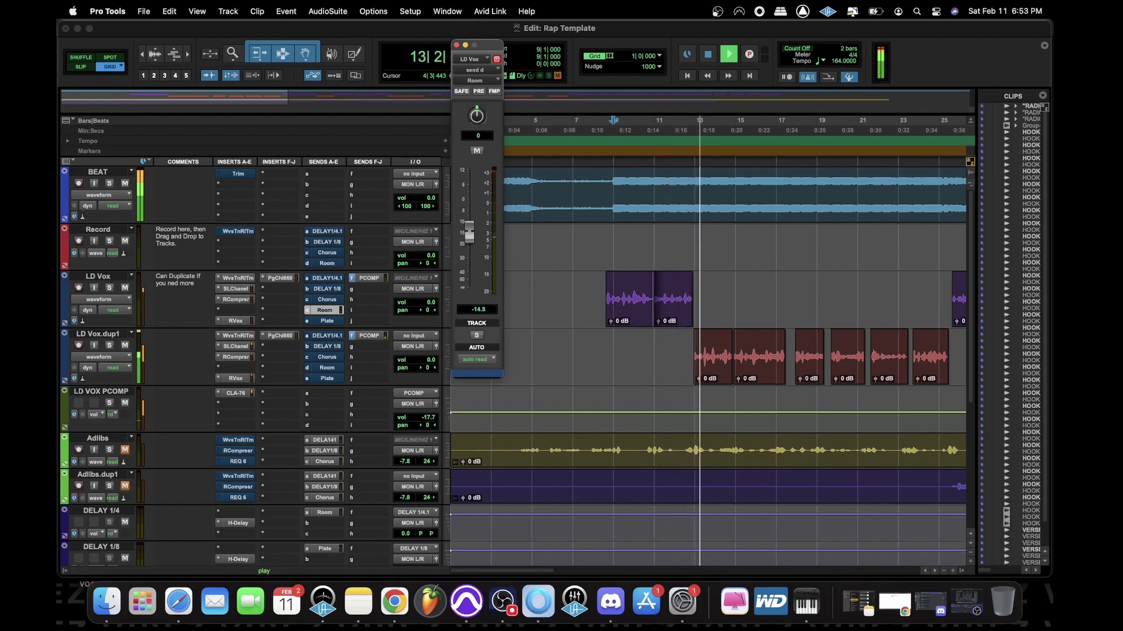
key(space)
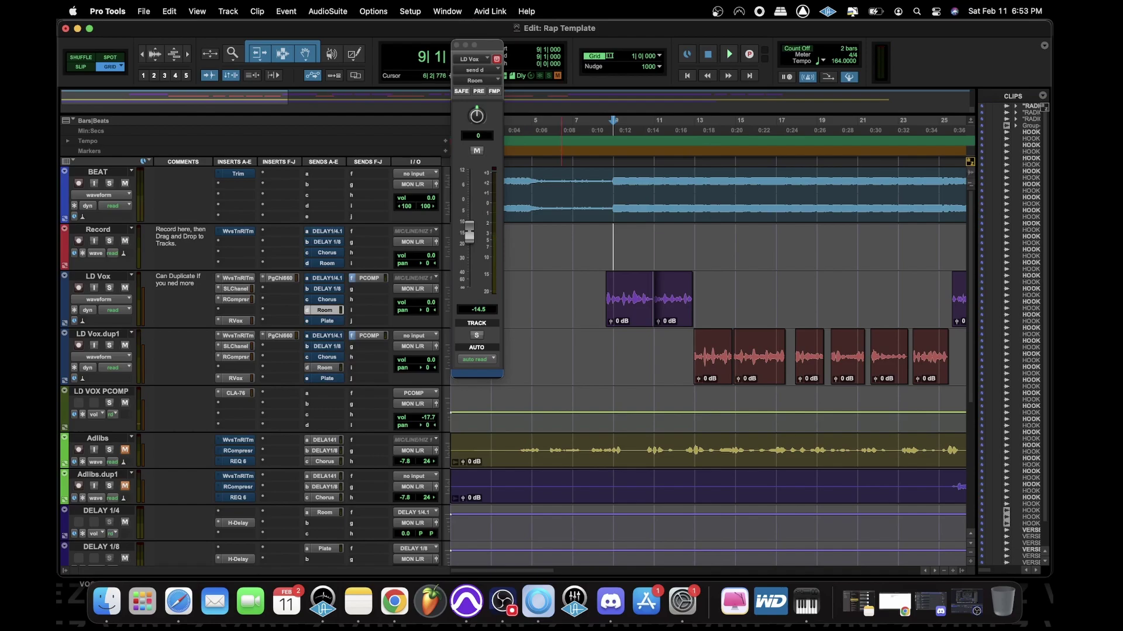
click(456, 45)
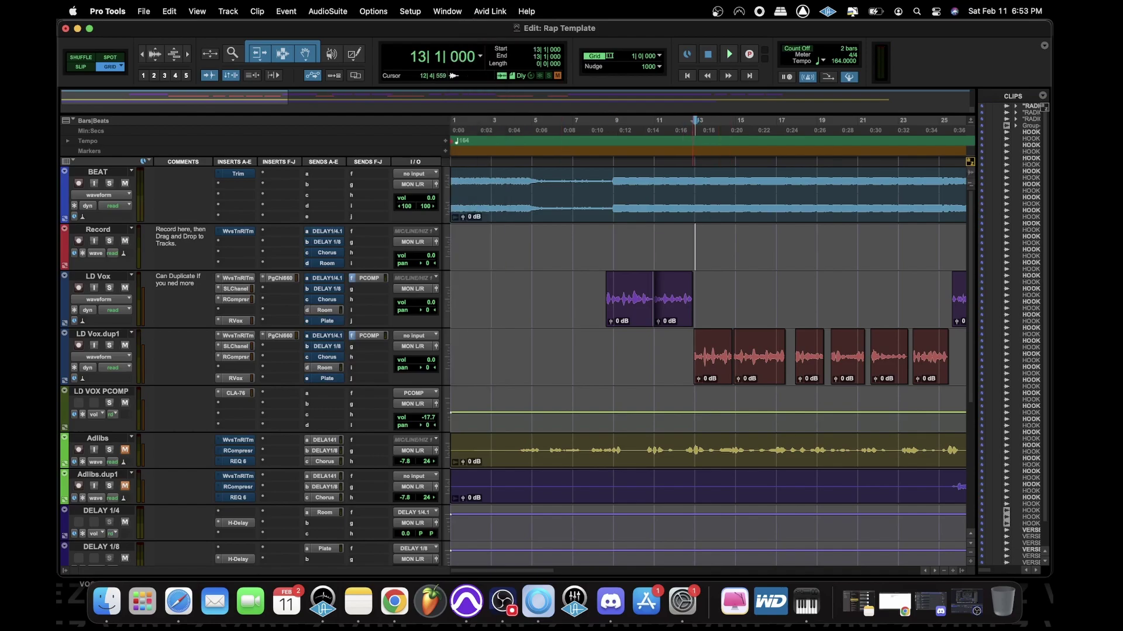
Play from bar 13 and set the track volumes of LD Vox and LD Vox.dup1 to -1.3 during playback
key(space)
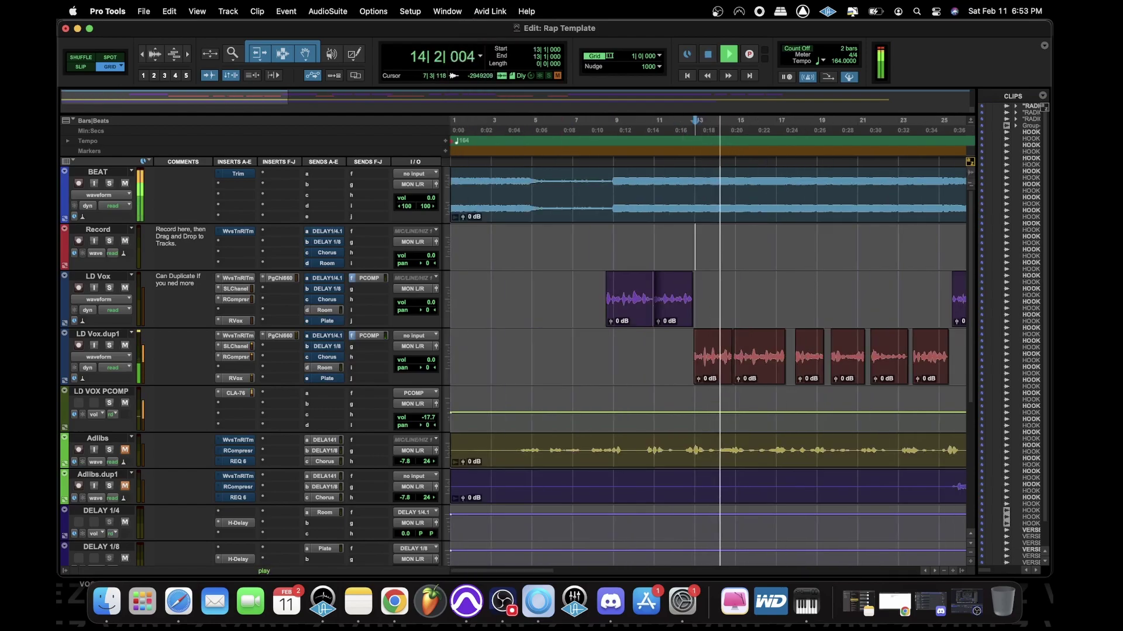
key(super+bracketleft)
key(super+bracketleft)
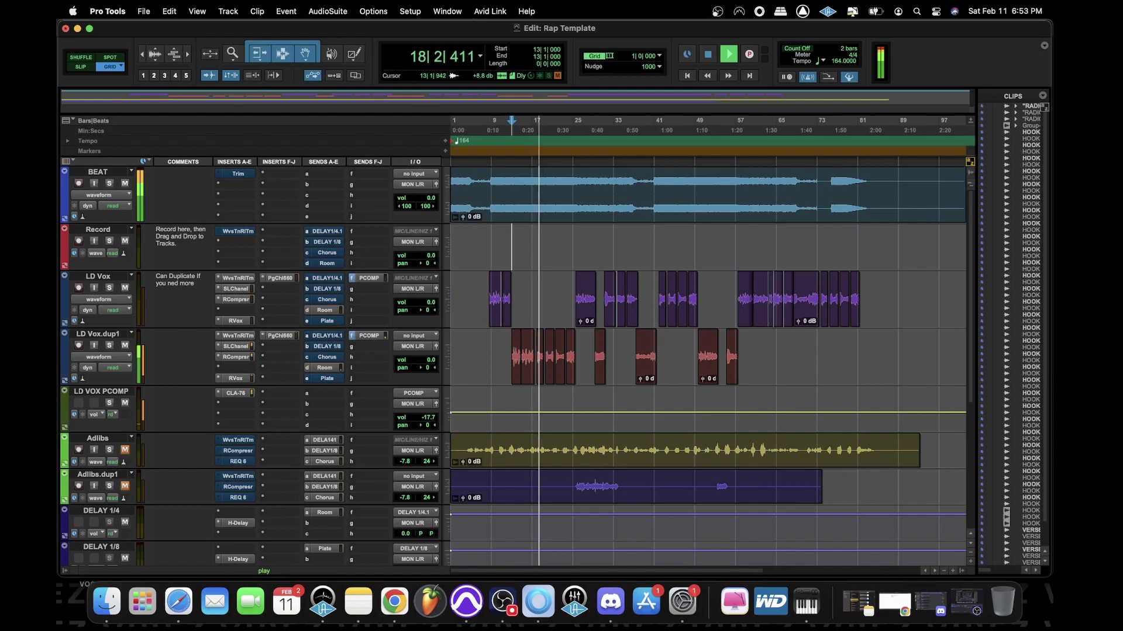
key(super+bracketleft)
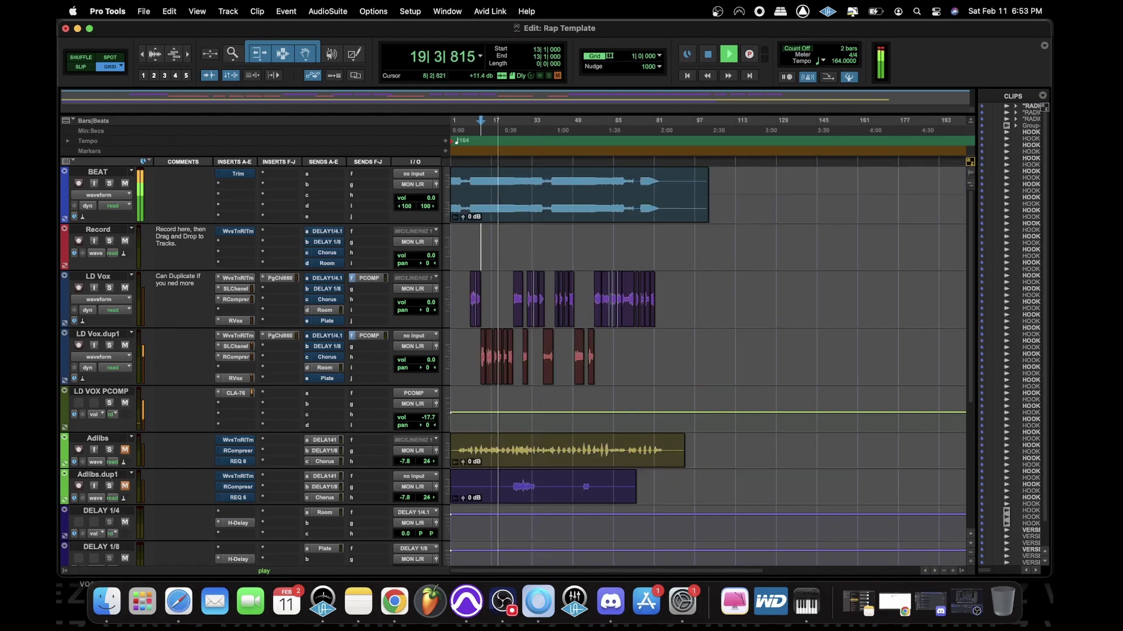
key(super+bracketright)
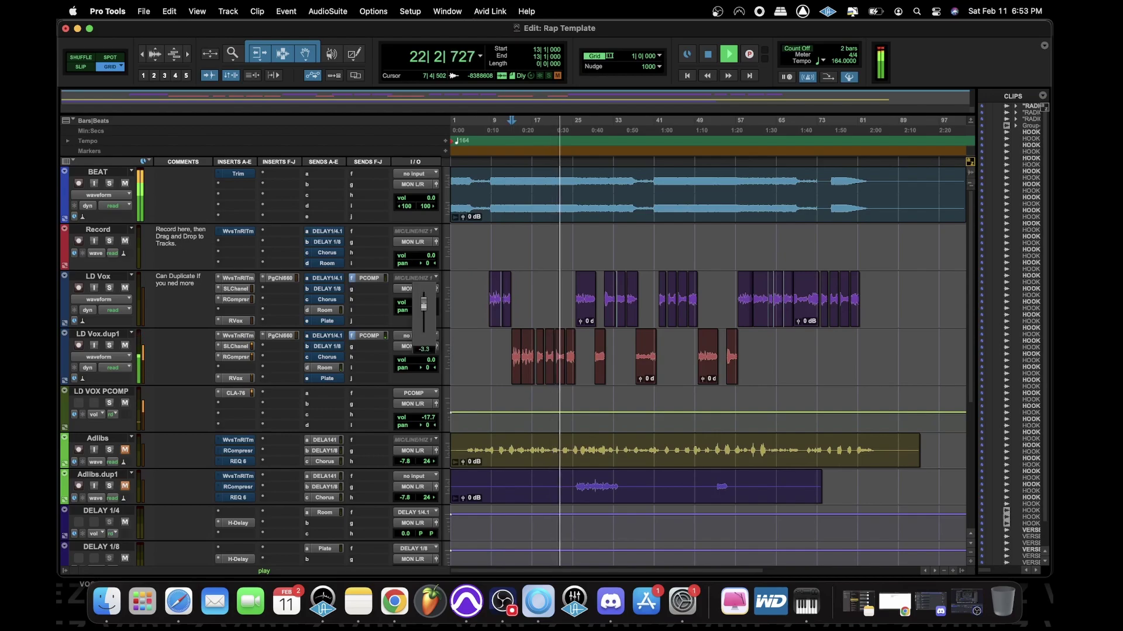
drag(430, 359, 430, 363)
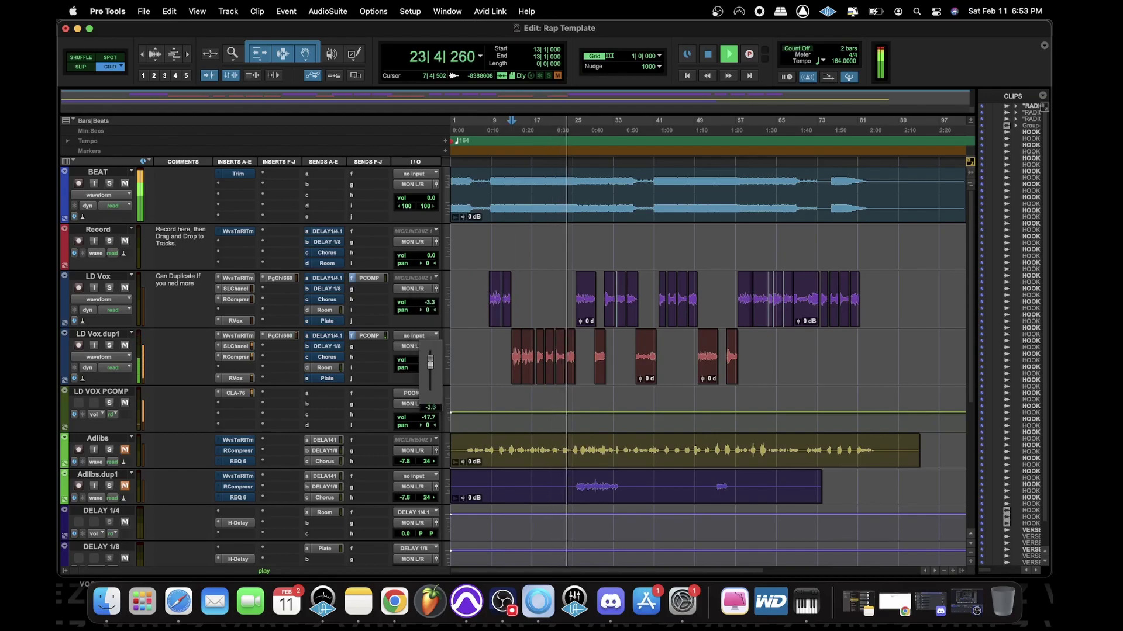
drag(430, 360, 430, 358)
drag(431, 303, 431, 298)
drag(428, 360, 429, 356)
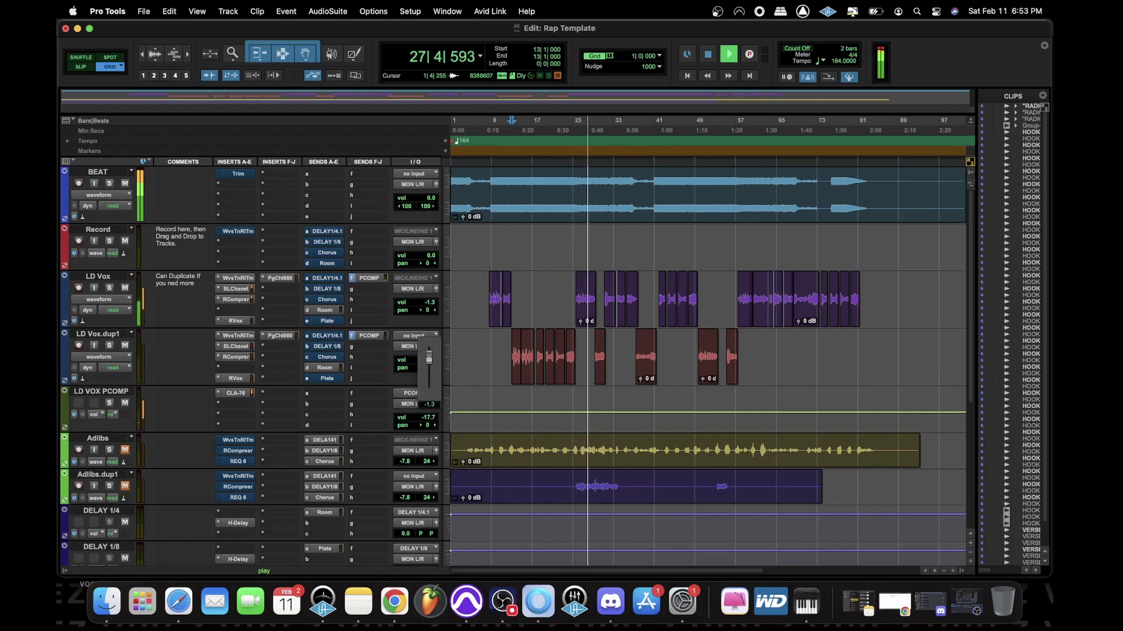
key(super+bracketright)
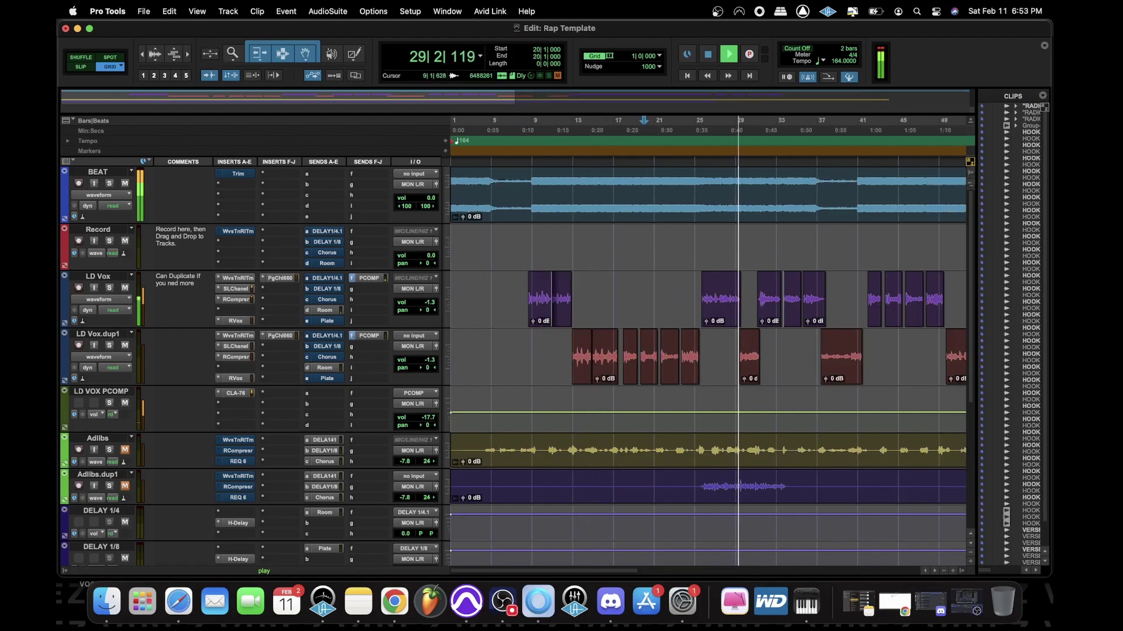
Stop playback, unmute the Adlibs track and audition it from bar 6
key(super+bracketleft)
key(space)
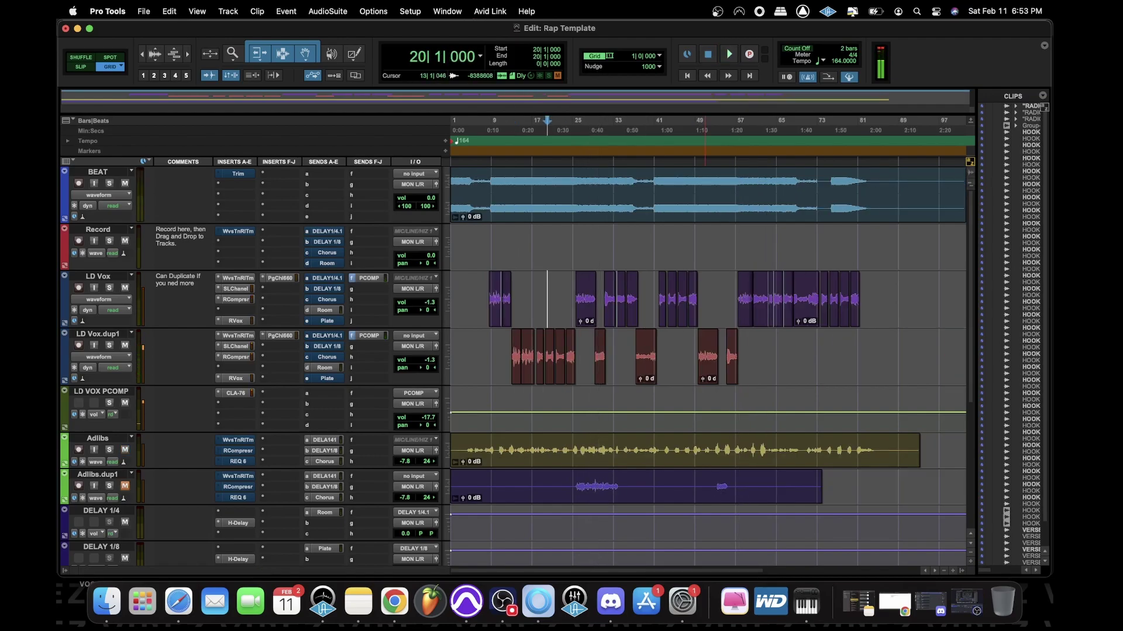
scroll(251, 363, down, 3)
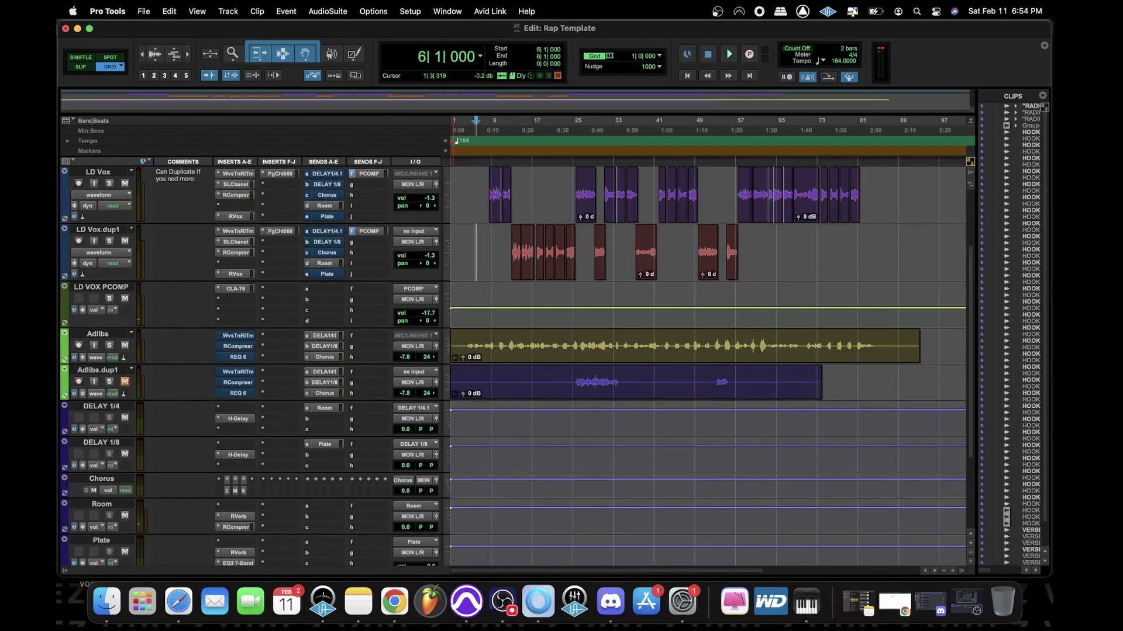
key(space)
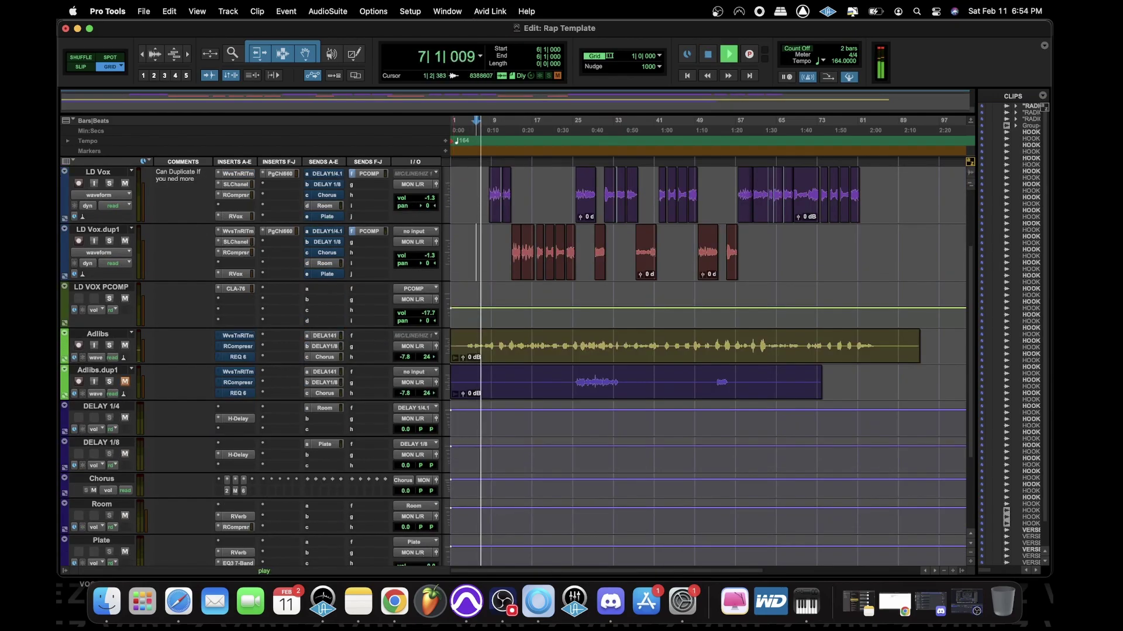
key(space)
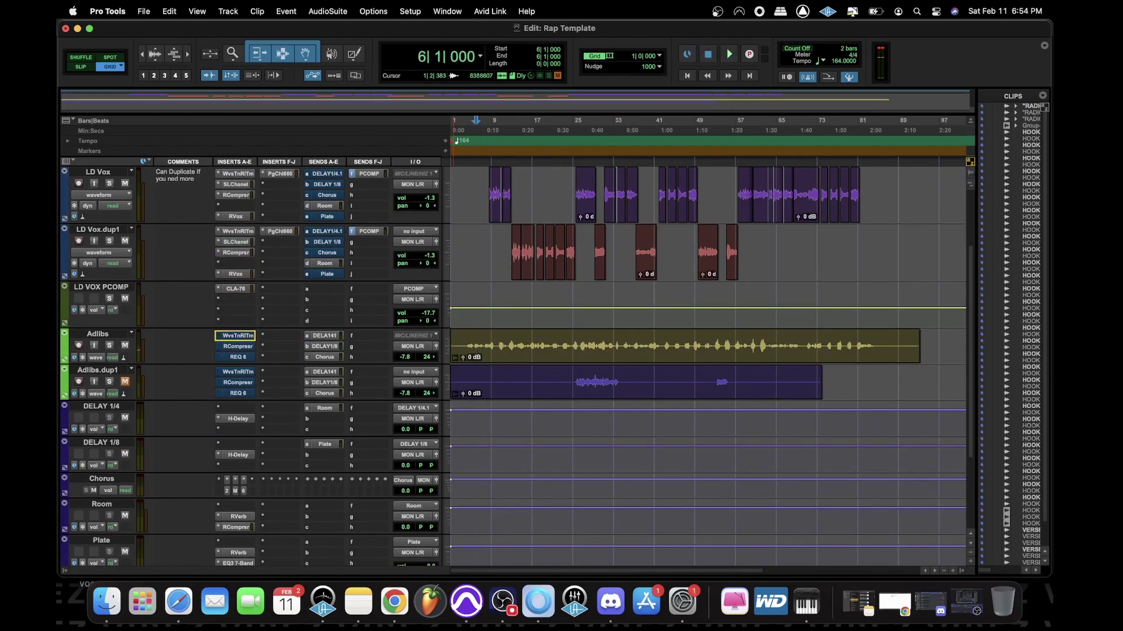
Activate Waves Tune Real-Time on Adlibs and set its Speed and Note Transition to 0.1 ms during playback
click(237, 335)
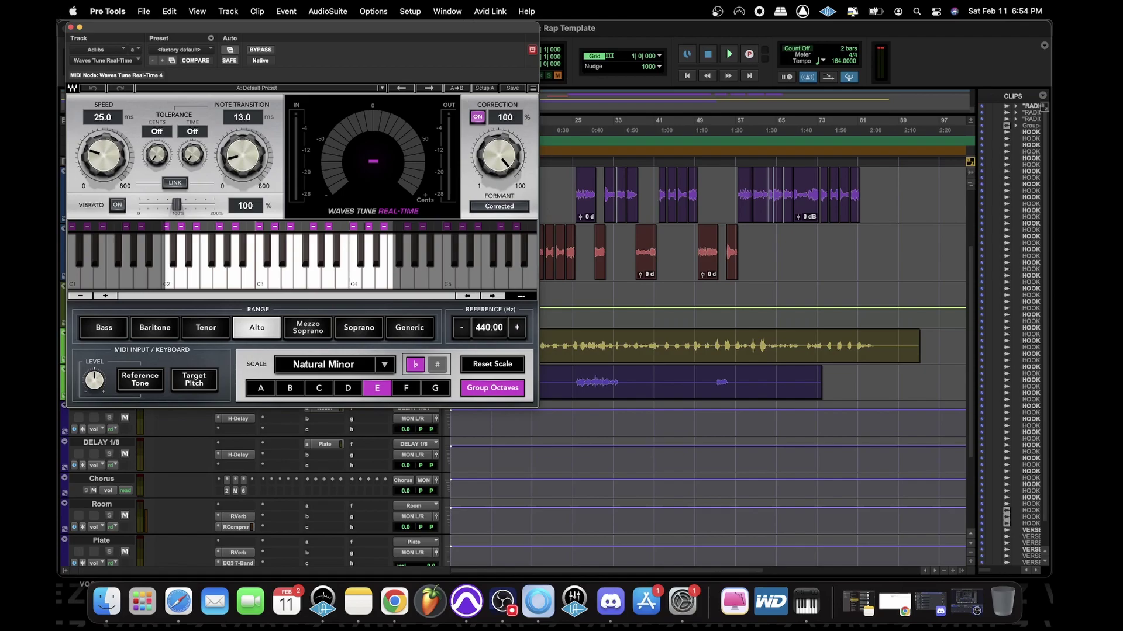
drag(302, 26, 856, 247)
key(space)
key(space)
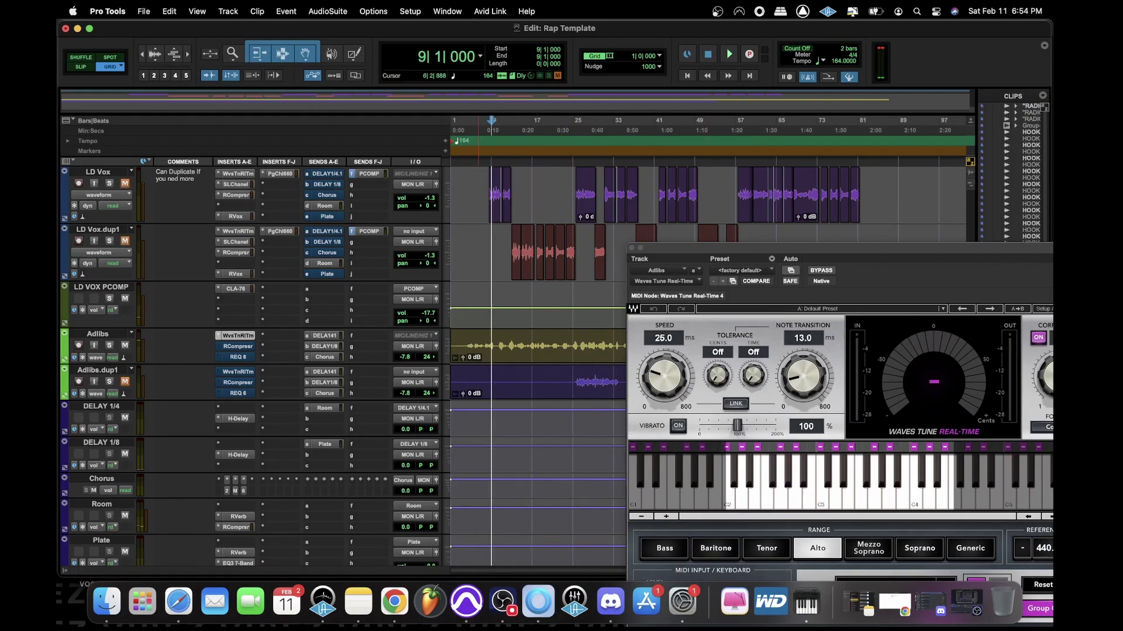
click(476, 121)
key(space)
drag(664, 376, 664, 426)
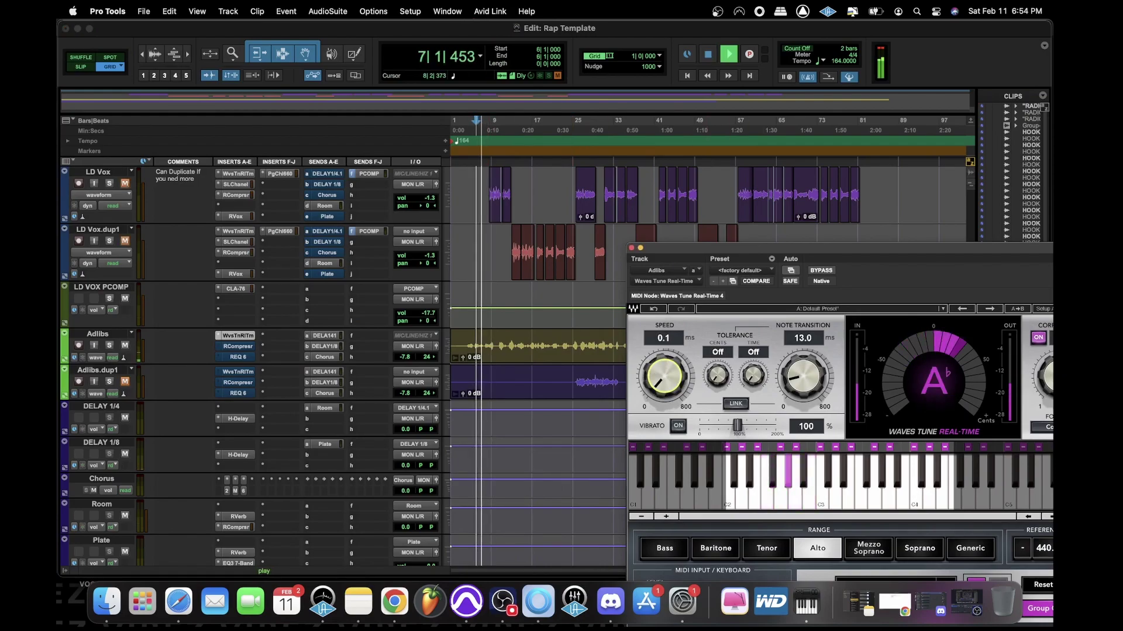
drag(803, 376, 803, 427)
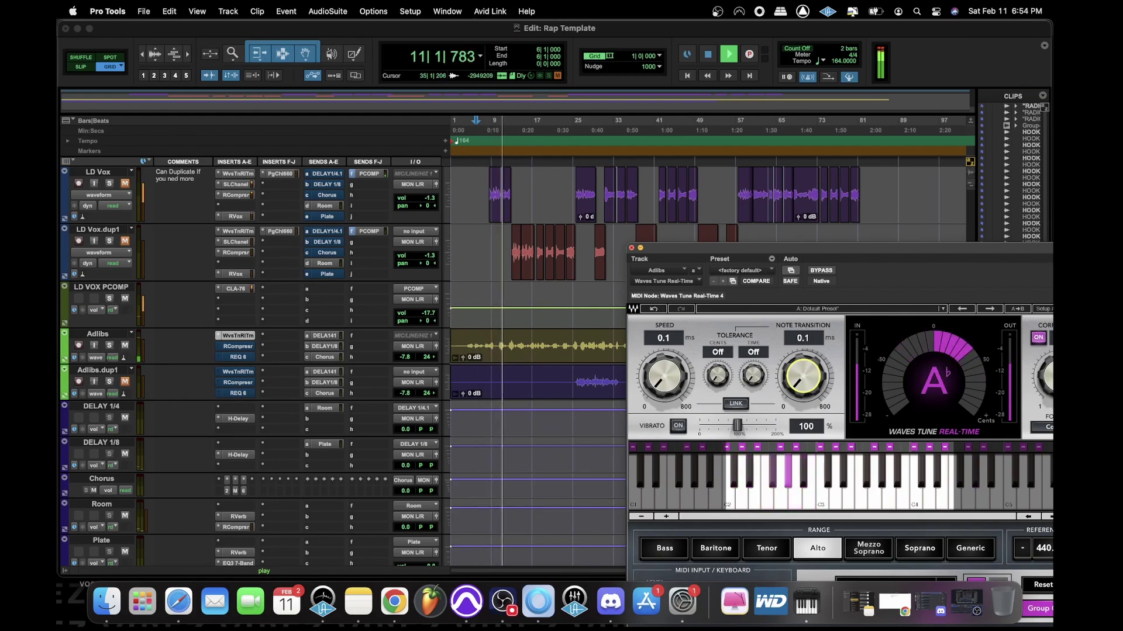
click(630, 247)
key(space)
Activate the RCompressor on Adlibs and check its compression during playback from bar 9
right_click(224, 345)
click(248, 351)
click(235, 346)
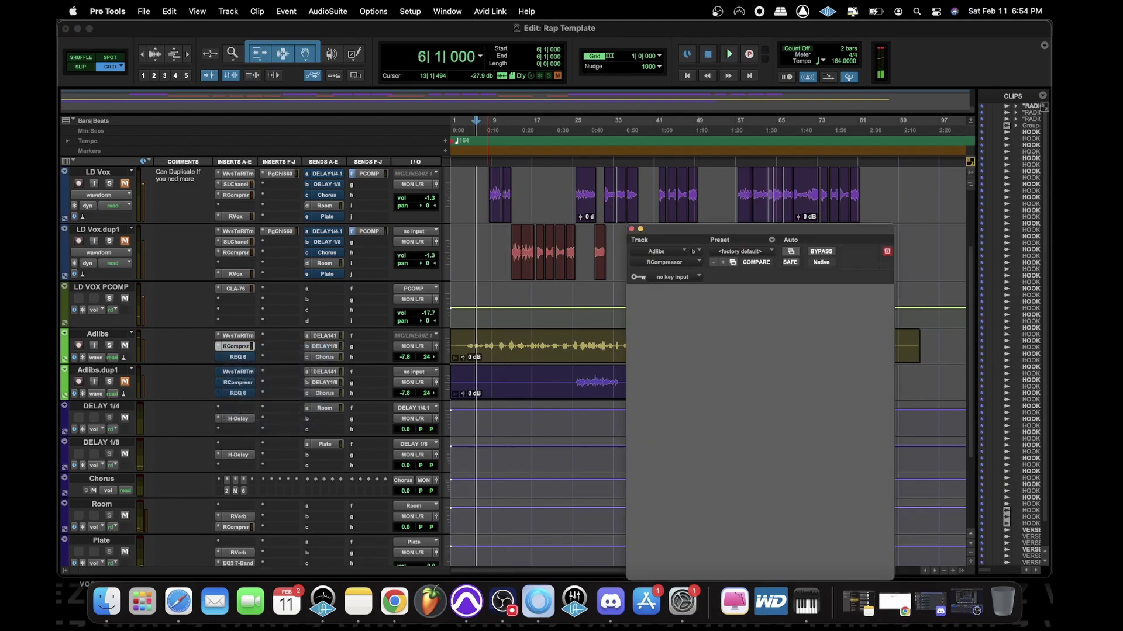
drag(760, 229, 236, 155)
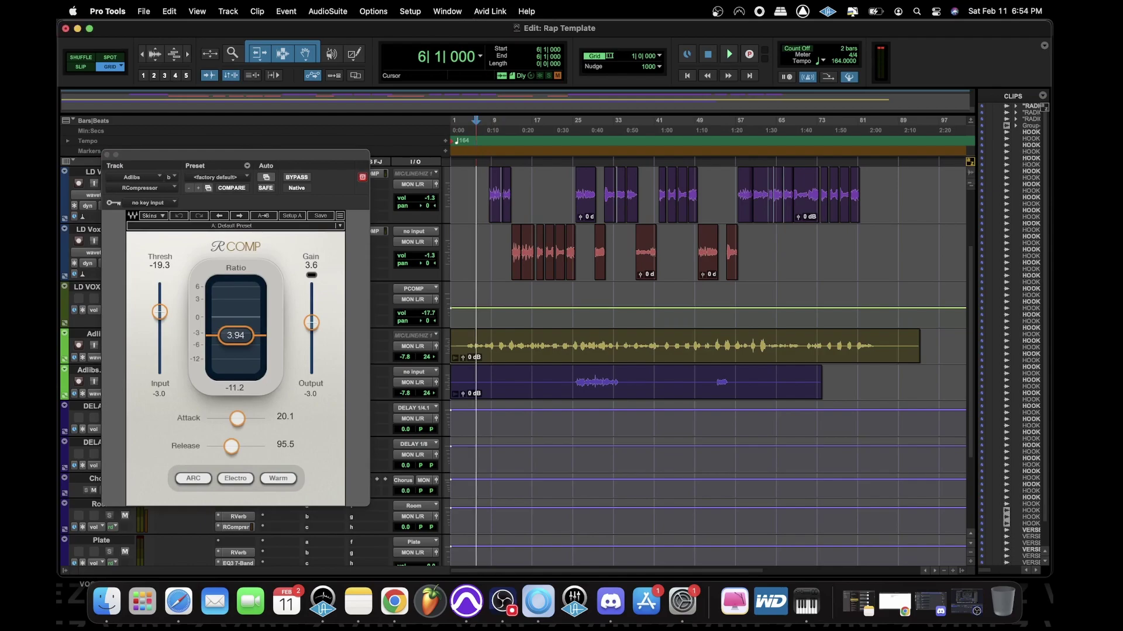
key(t)
key(t)
key(super+[)
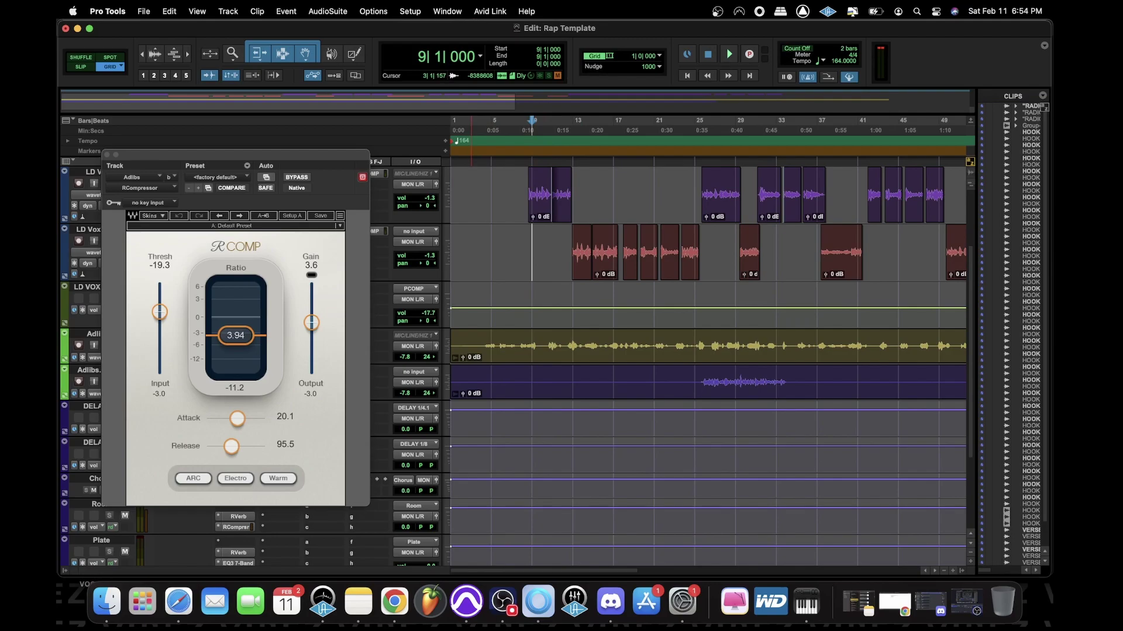
key(space)
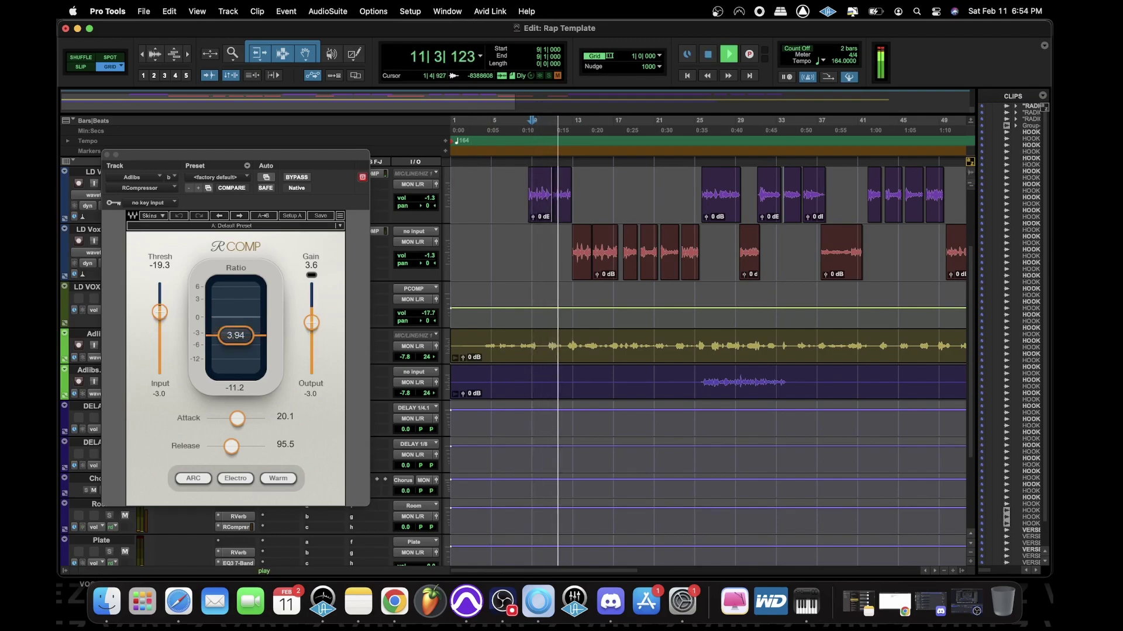
click(107, 155)
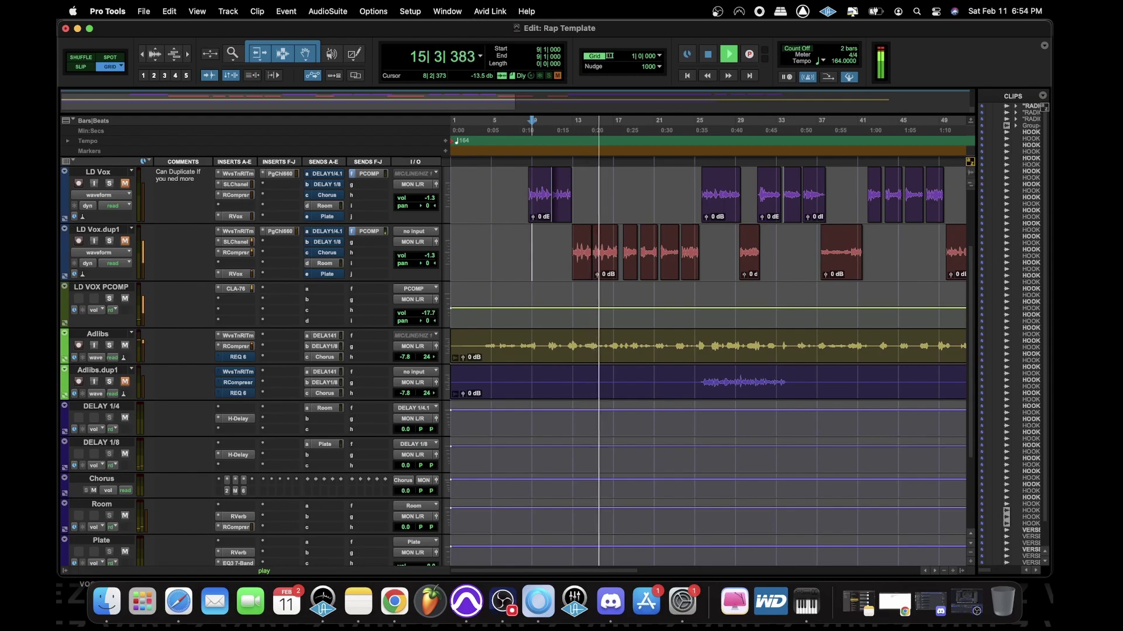
Center the pan of Adlibs and Adlibs.dup1 and audition the early ad-libs
key(space)
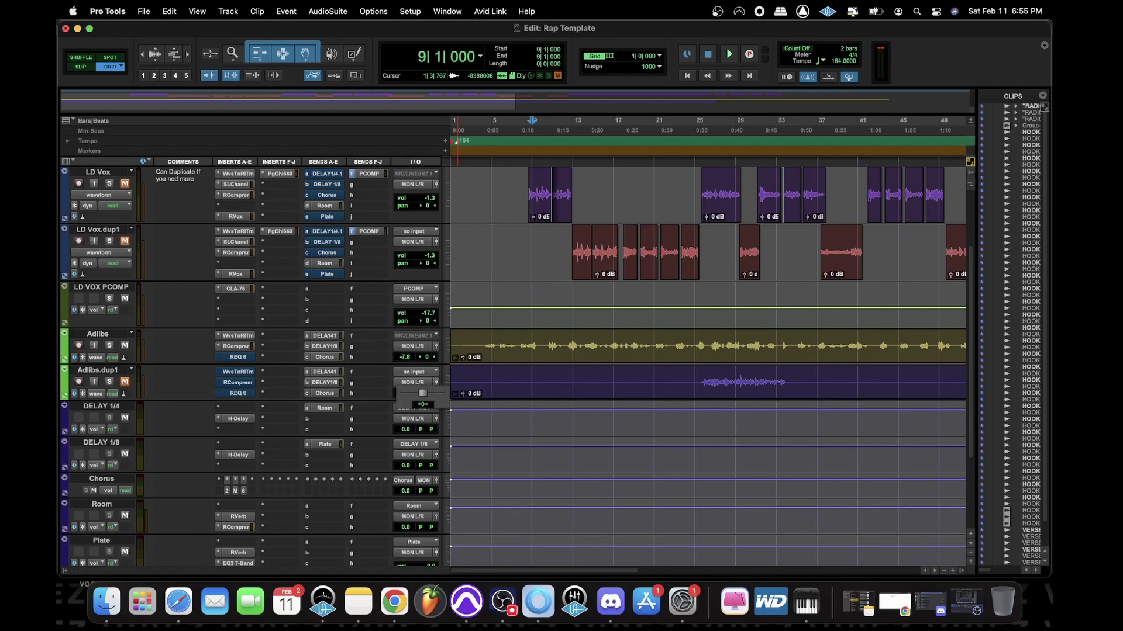
key(space)
key(t)
key(t)
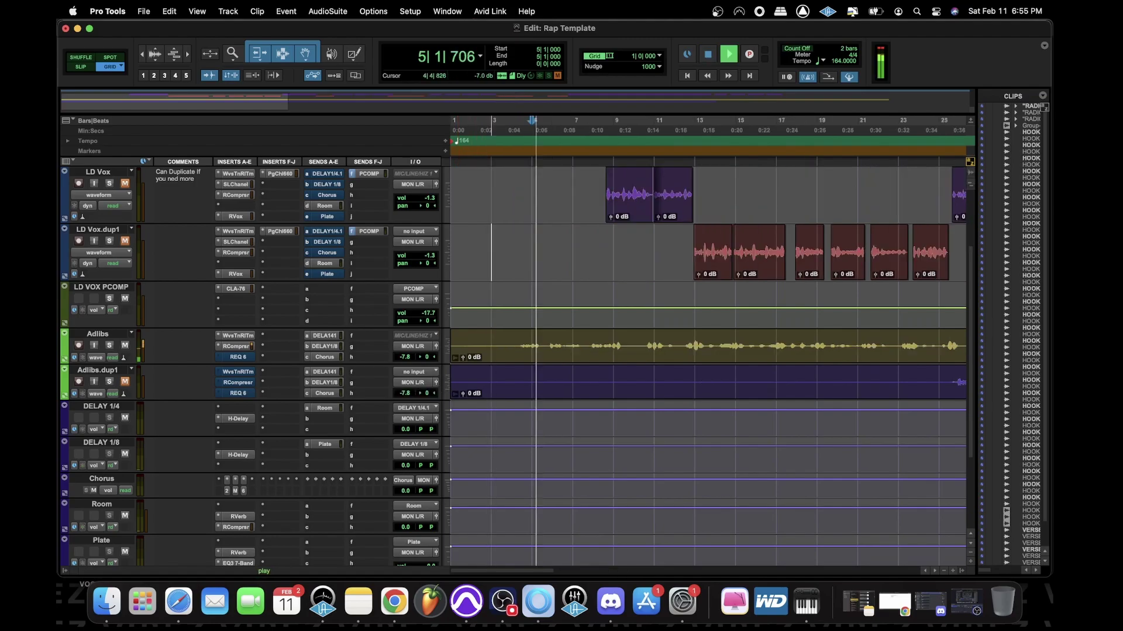
key(r)
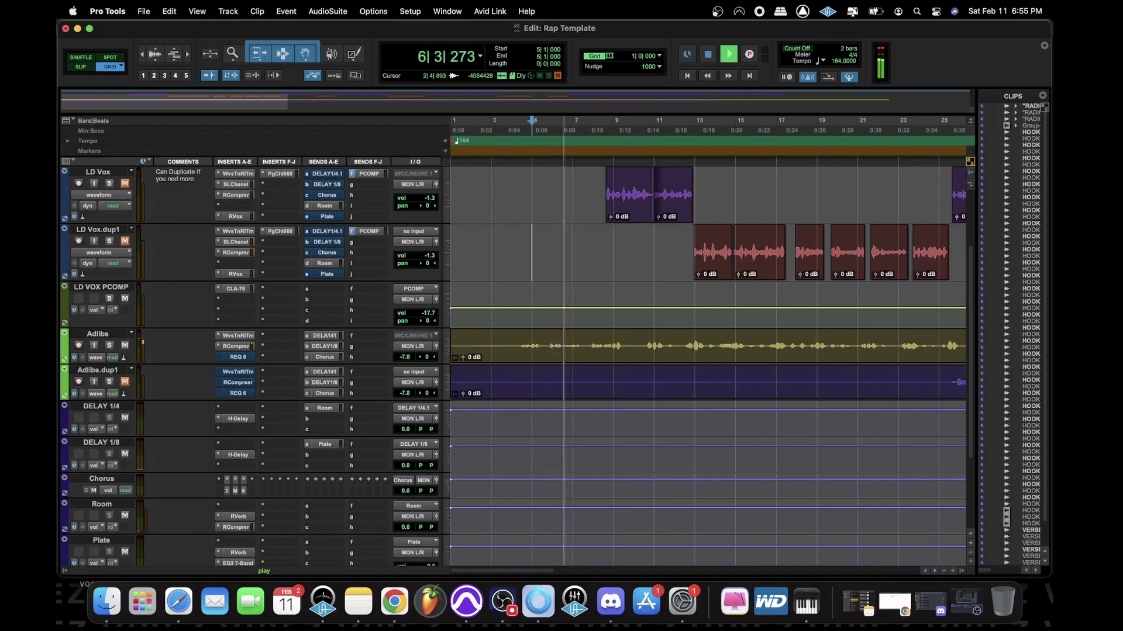
key(space)
Activate REQ 6 on Adlibs and load its Renaissance Equalizer Full Reset preset
click(238, 356)
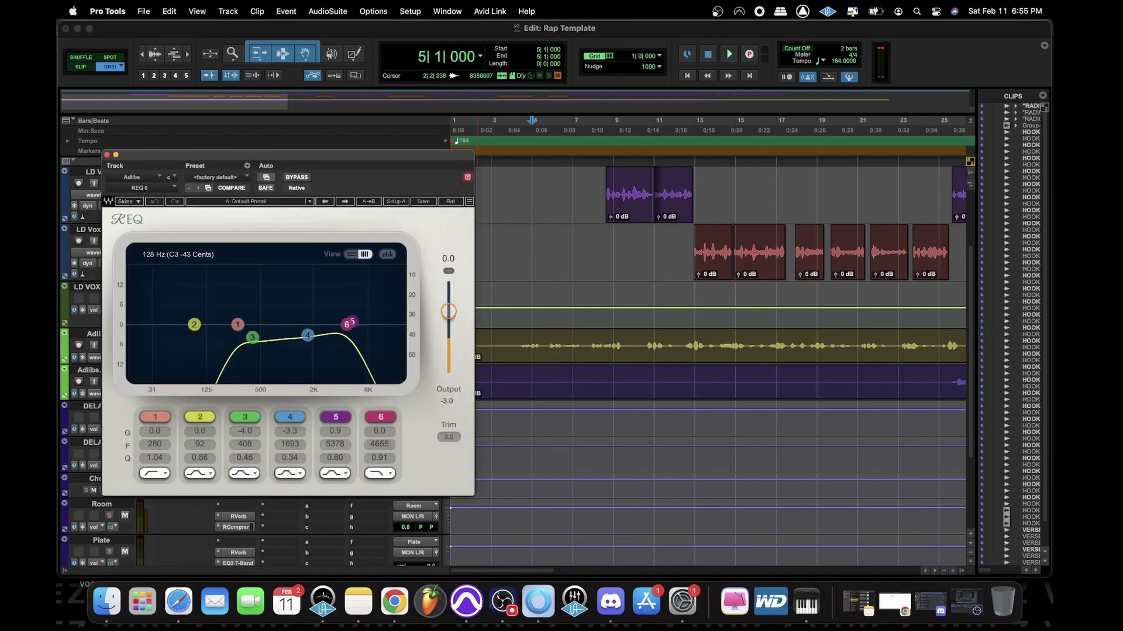
click(309, 201)
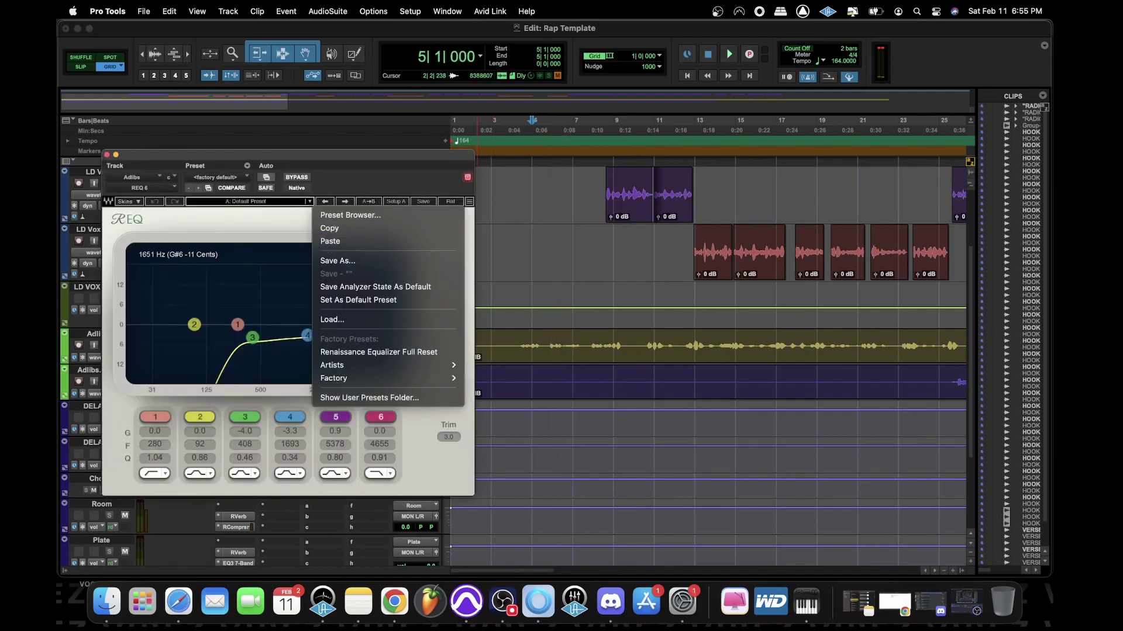
click(350, 215)
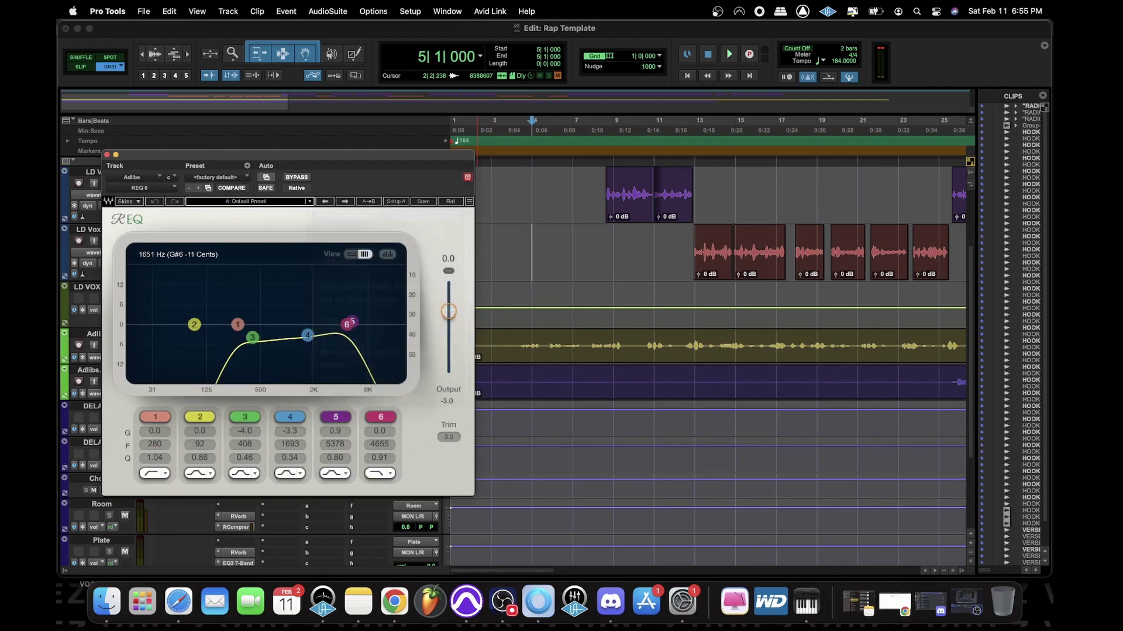
click(483, 203)
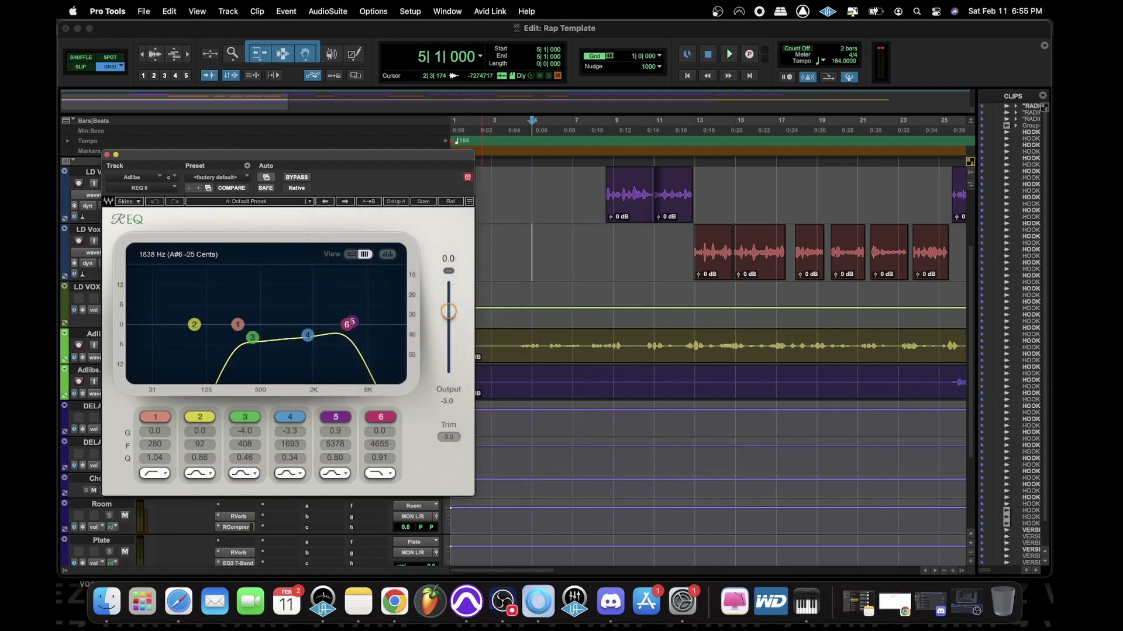
click(308, 201)
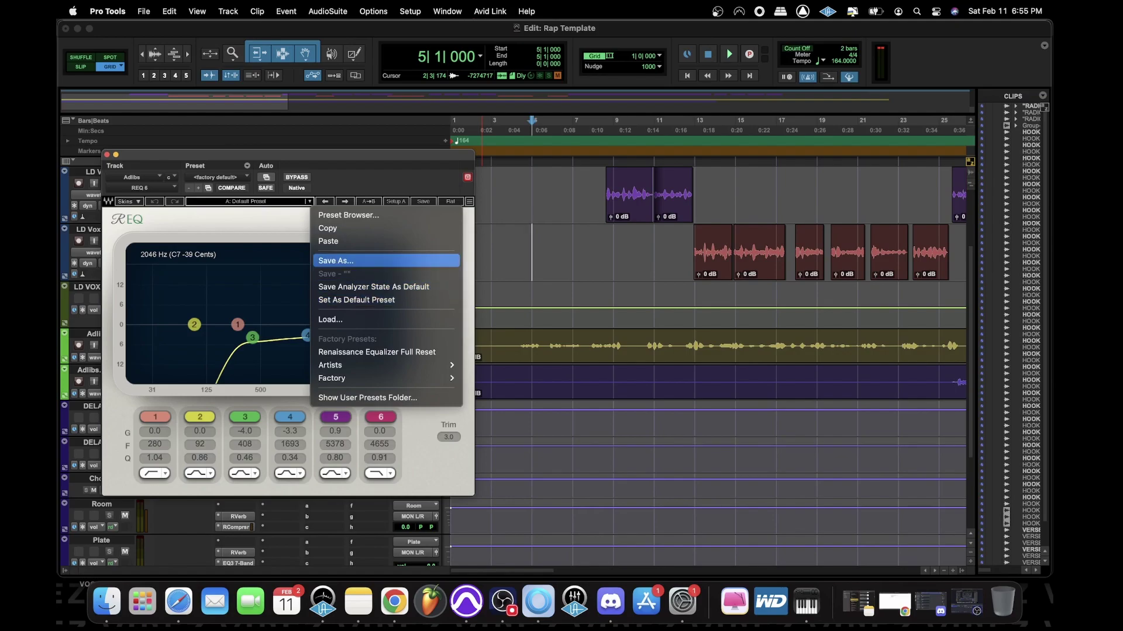
click(374, 352)
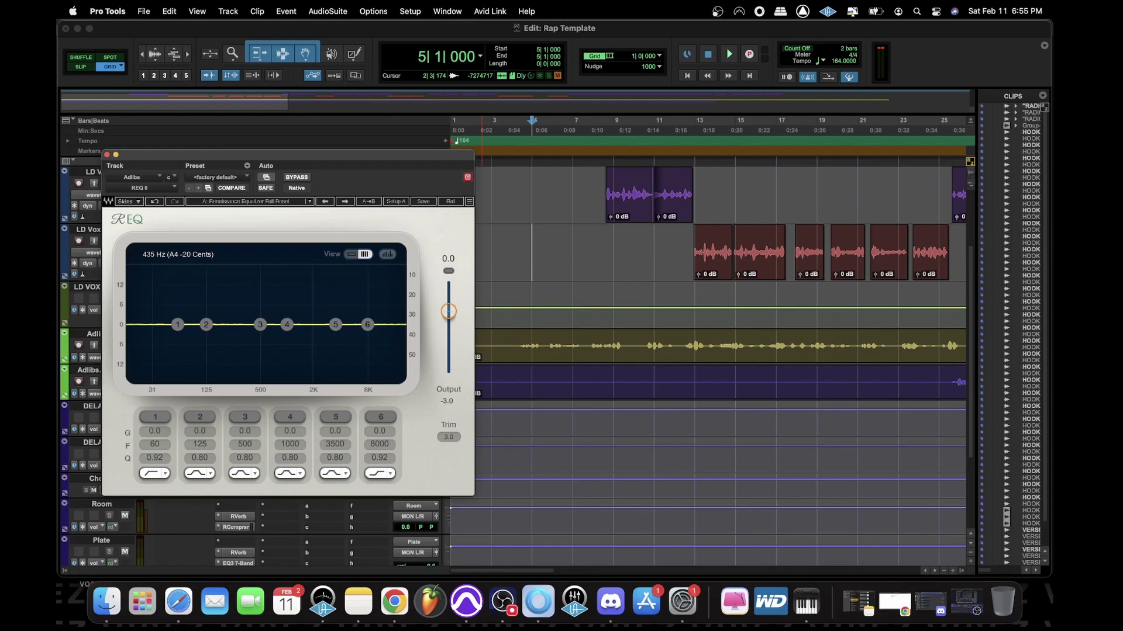
key(super+w)
In the Adlibs REQ 6, cut lows with band 1 at 453 Hz, boost band 5 by 4.1 at 1881 Hz and band 6 by 4.0 at 4530 Hz
key(space)
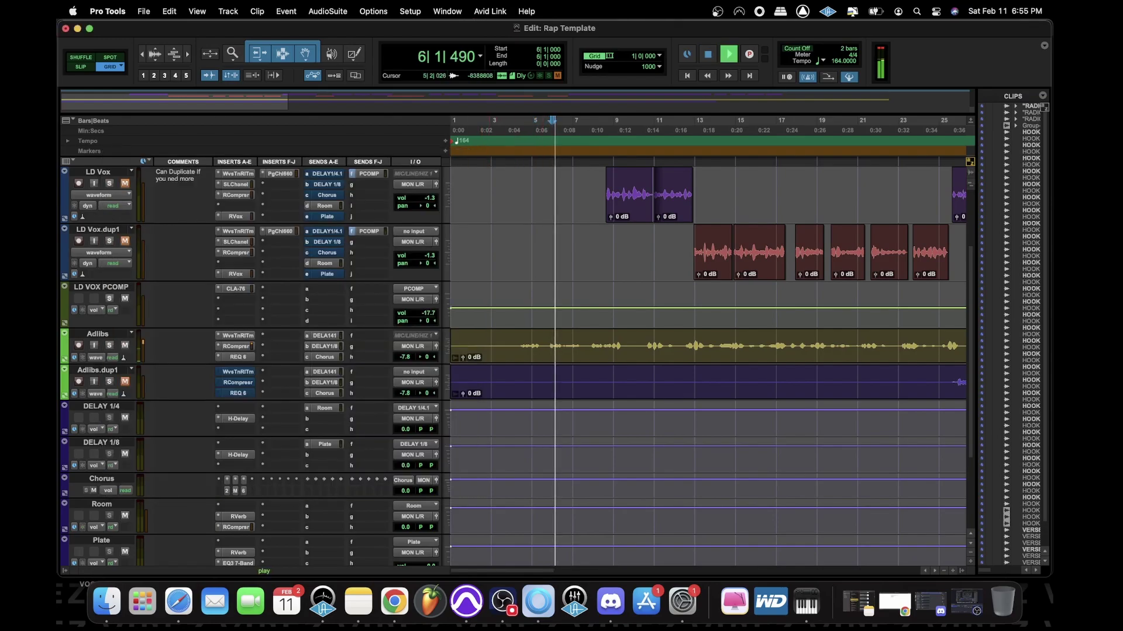
click(238, 357)
drag(178, 324, 256, 331)
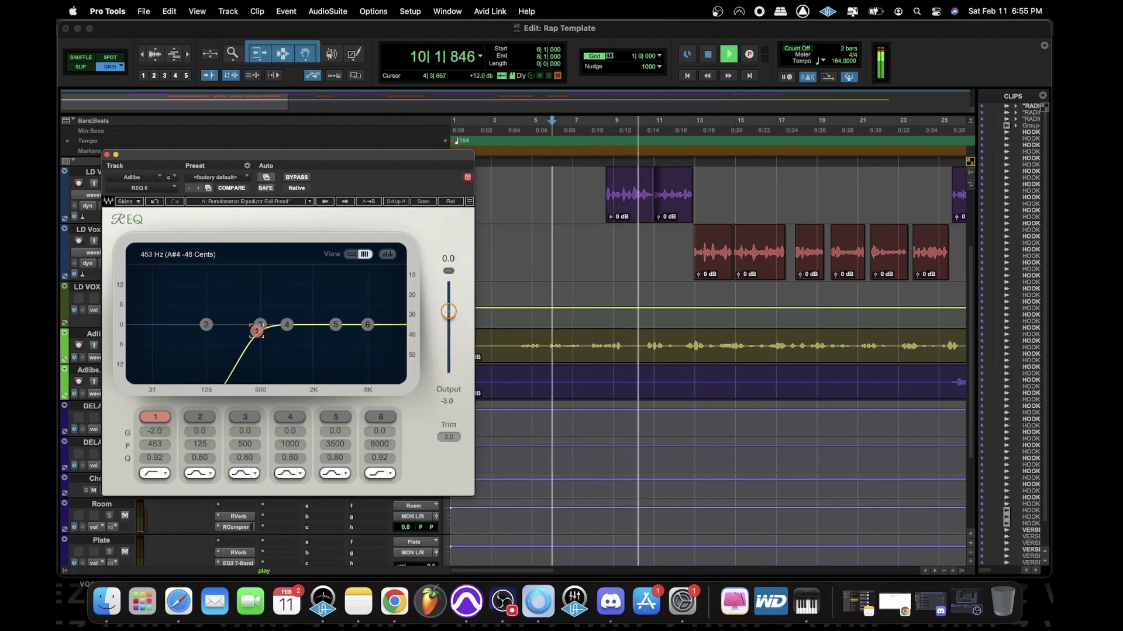
drag(335, 325, 311, 311)
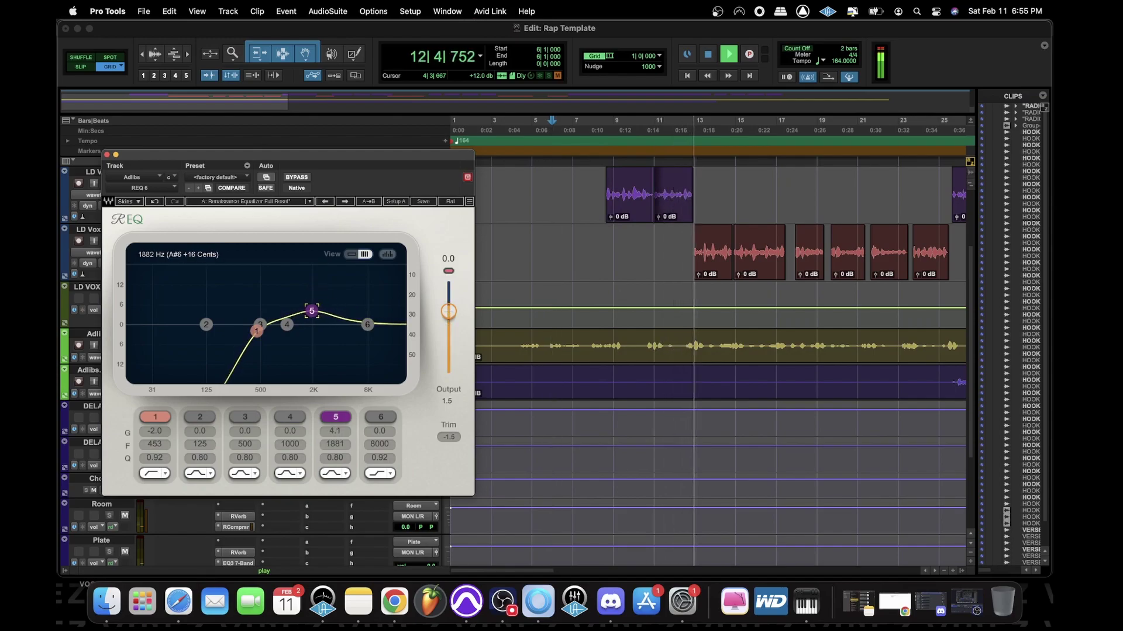
drag(367, 324, 345, 311)
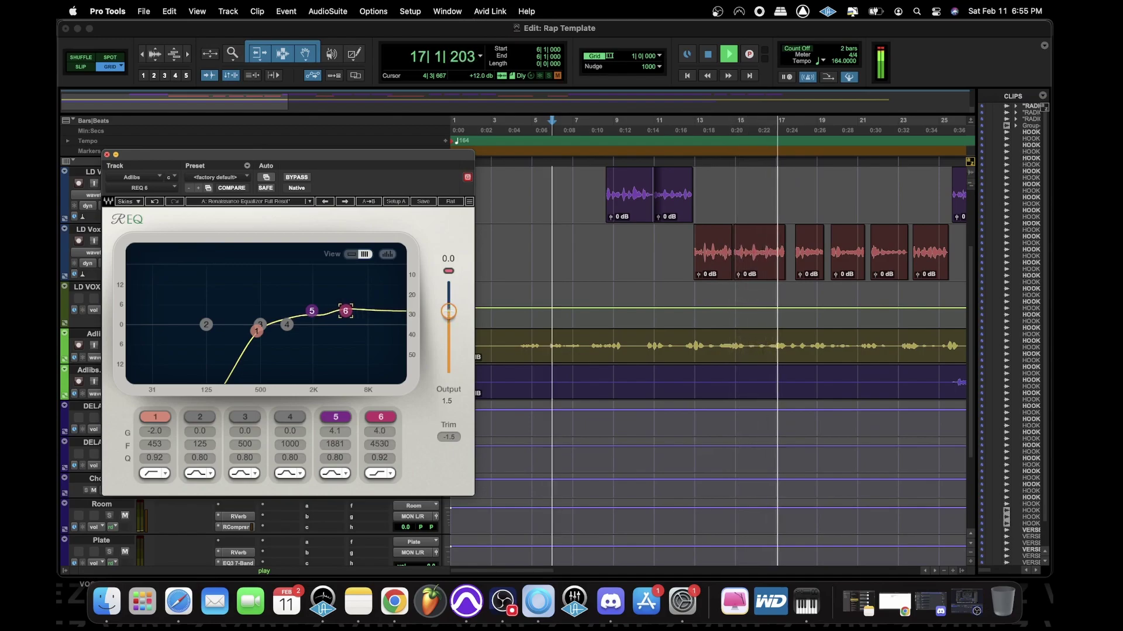
key(super+w)
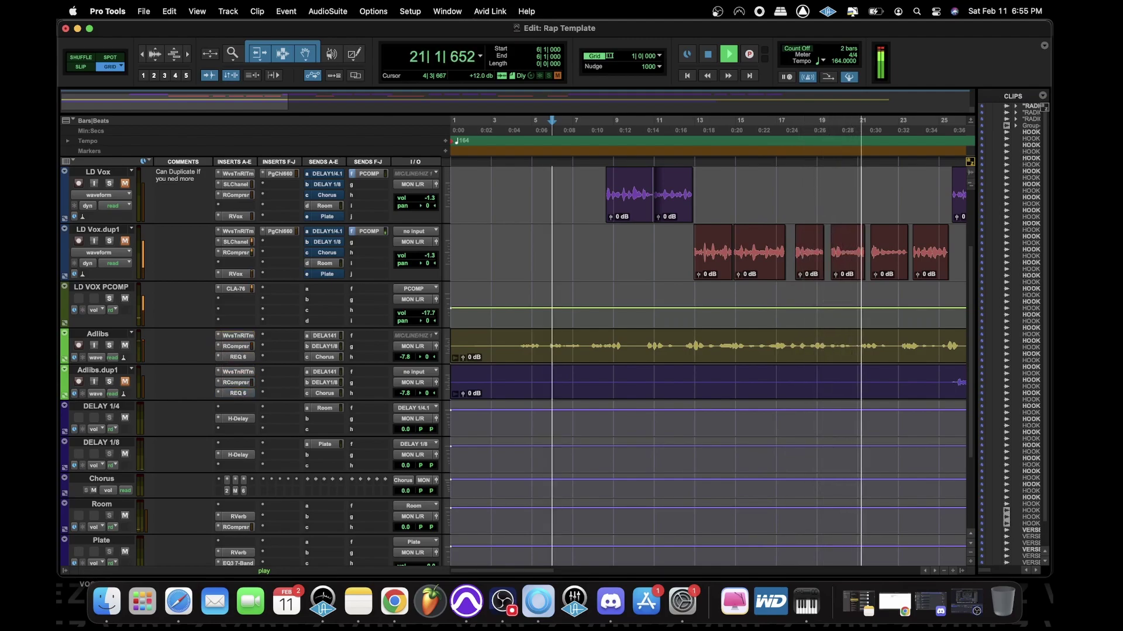
key(super+bracketleft)
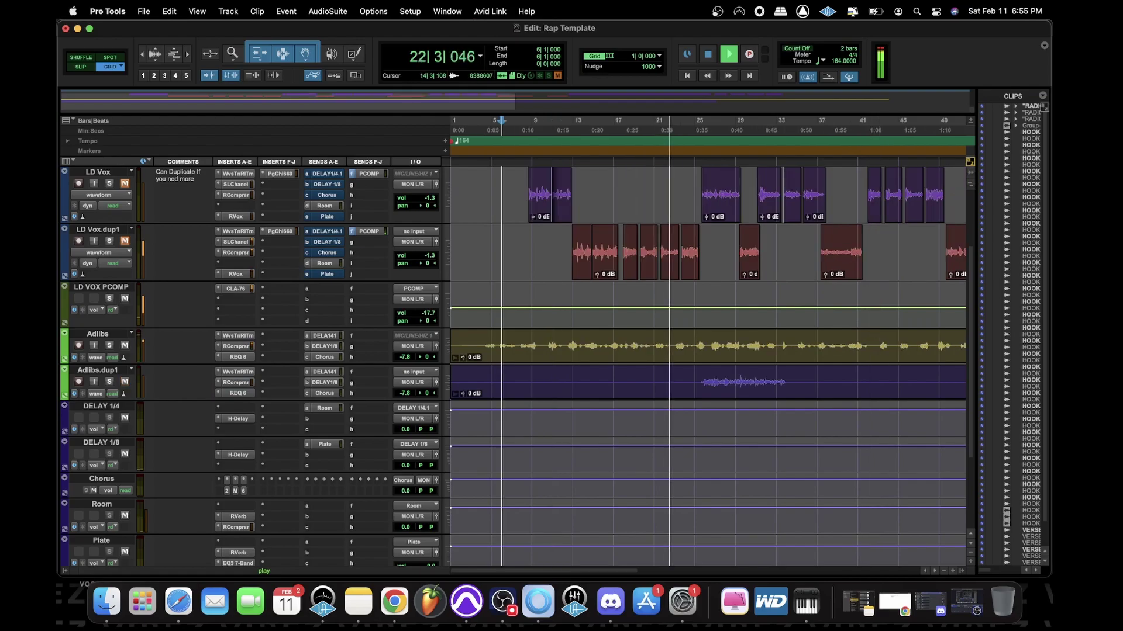
Play the mix from bar 9 to hear the ad-libs with the beat and lead vocals
scroll(707, 339, up, 3)
key(space)
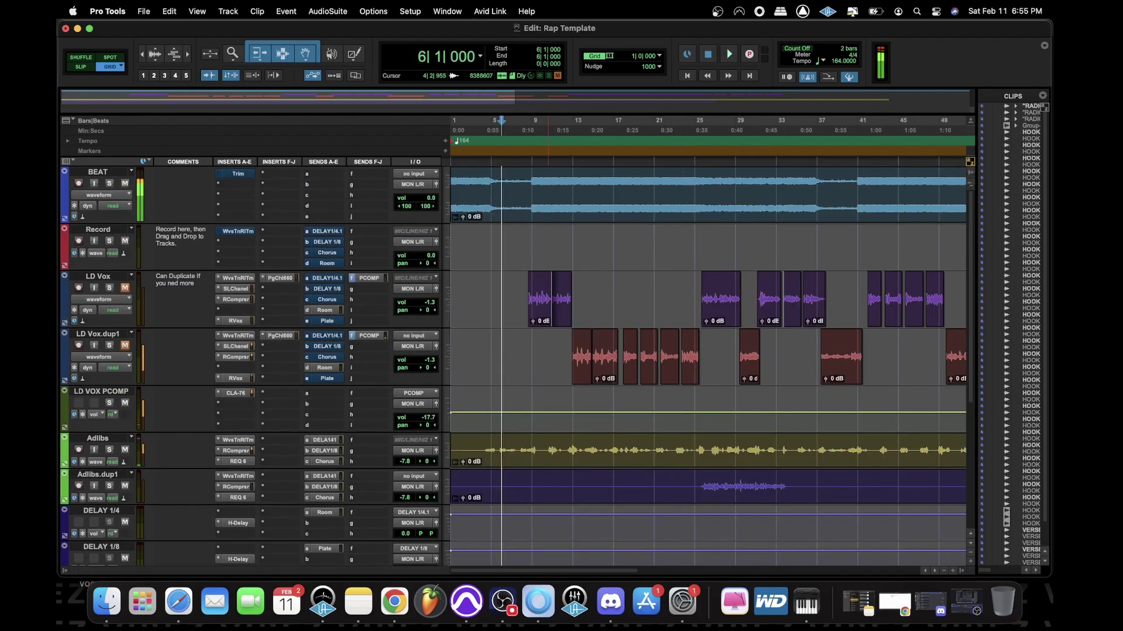
click(531, 251)
key(space)
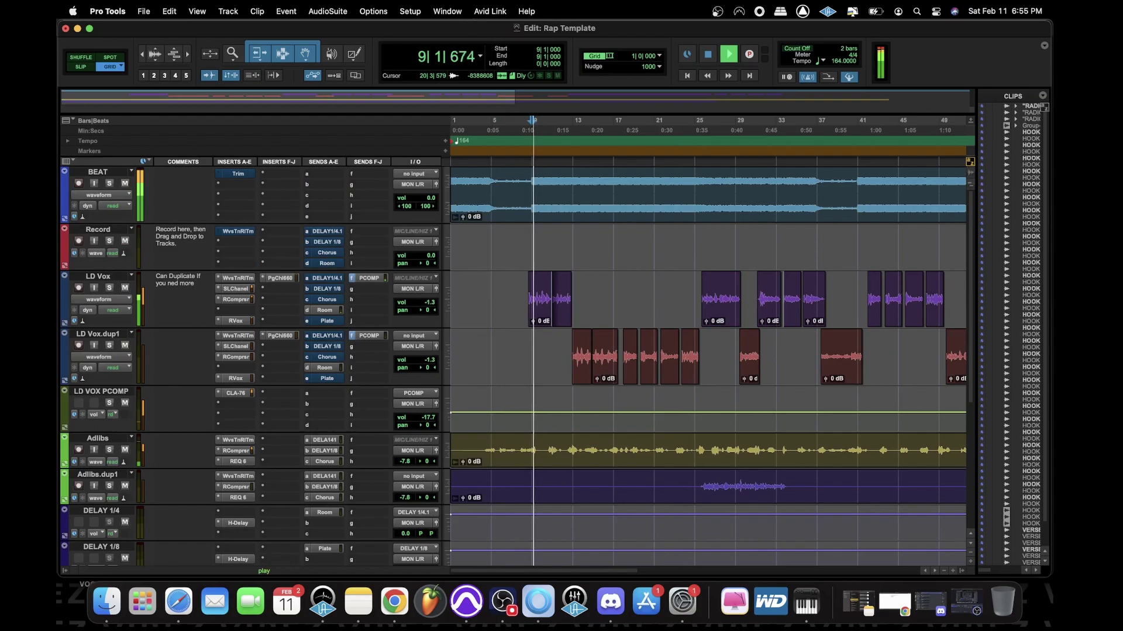
key(super+bracketright)
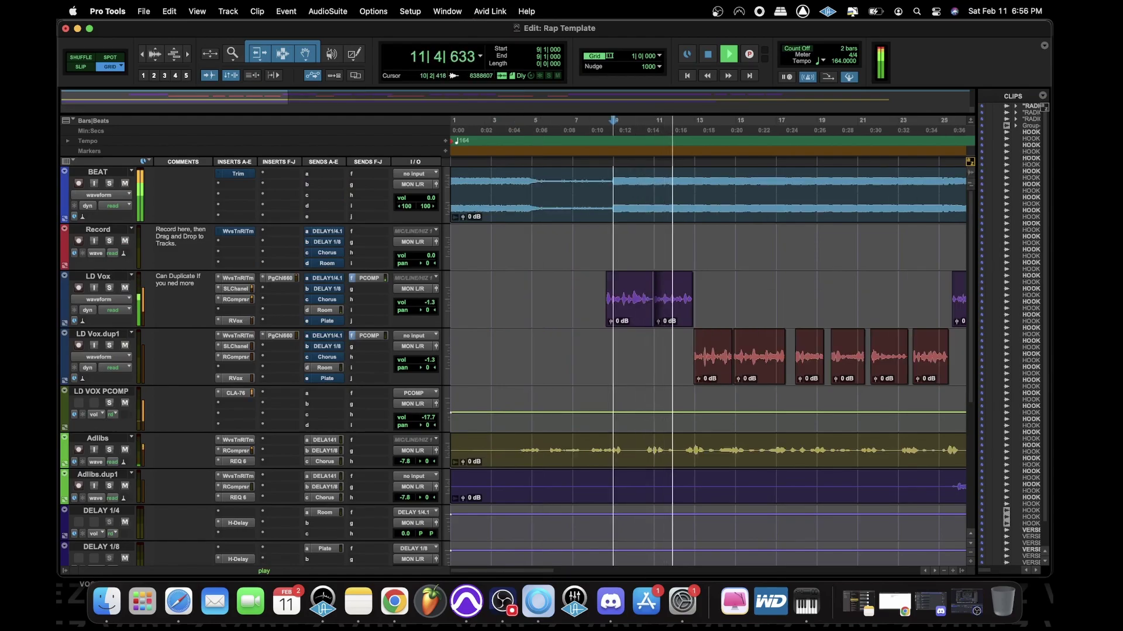
Group all clips on the LD Vox track, and group all clips on LD Vox.dup1
key(super+bracketleft)
key(super+bracketleft)
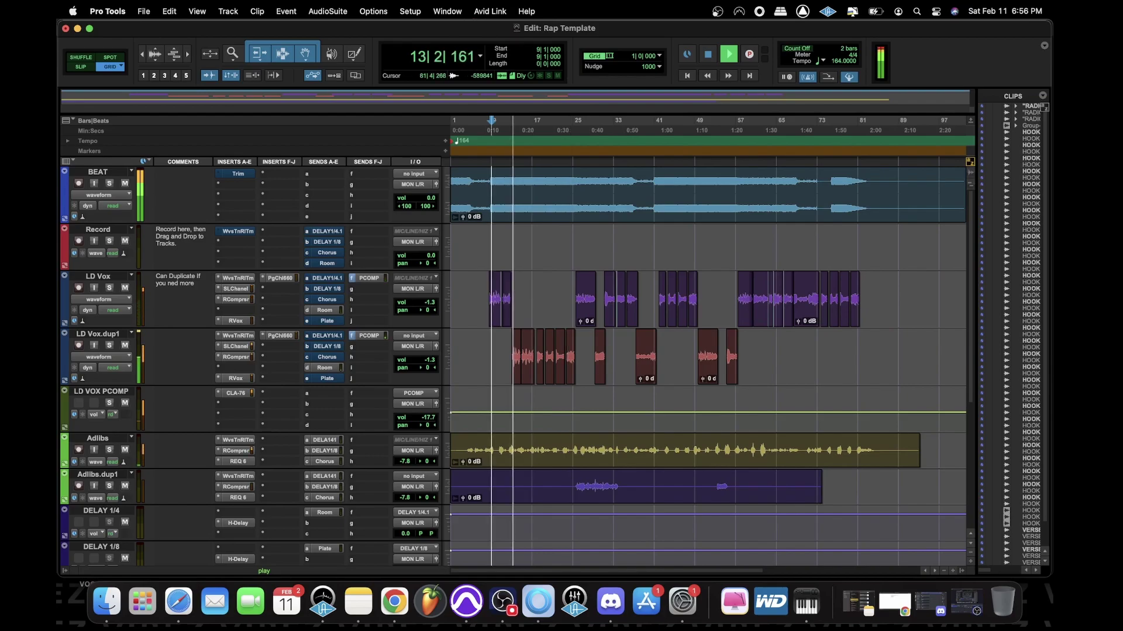
drag(892, 291, 451, 291)
right_click(605, 291)
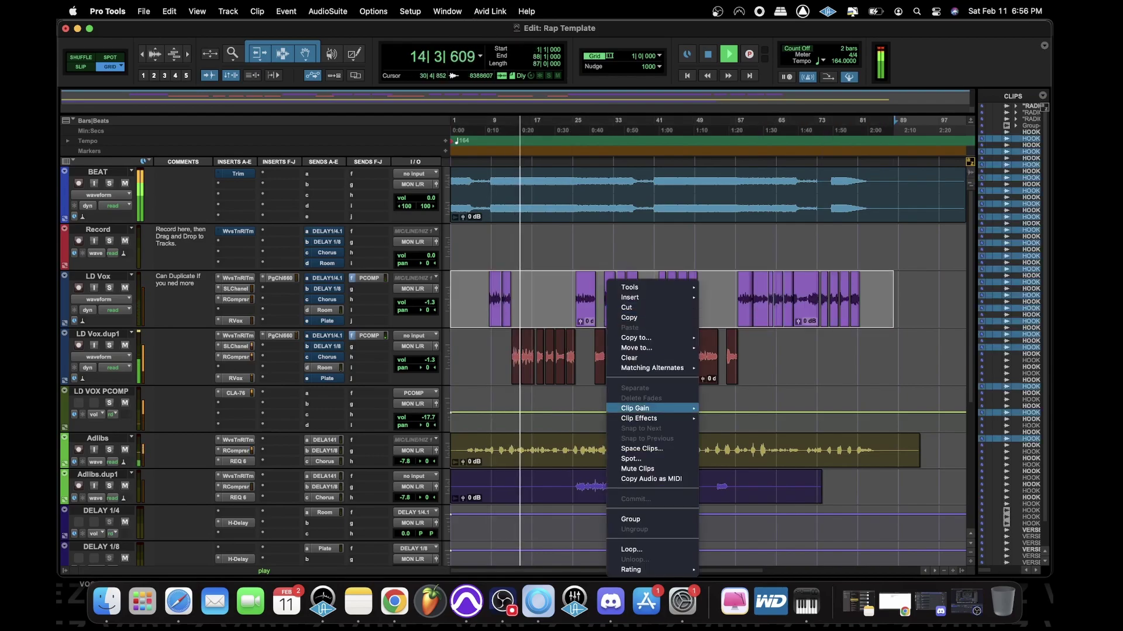
click(652, 519)
drag(786, 350, 451, 349)
right_click(548, 337)
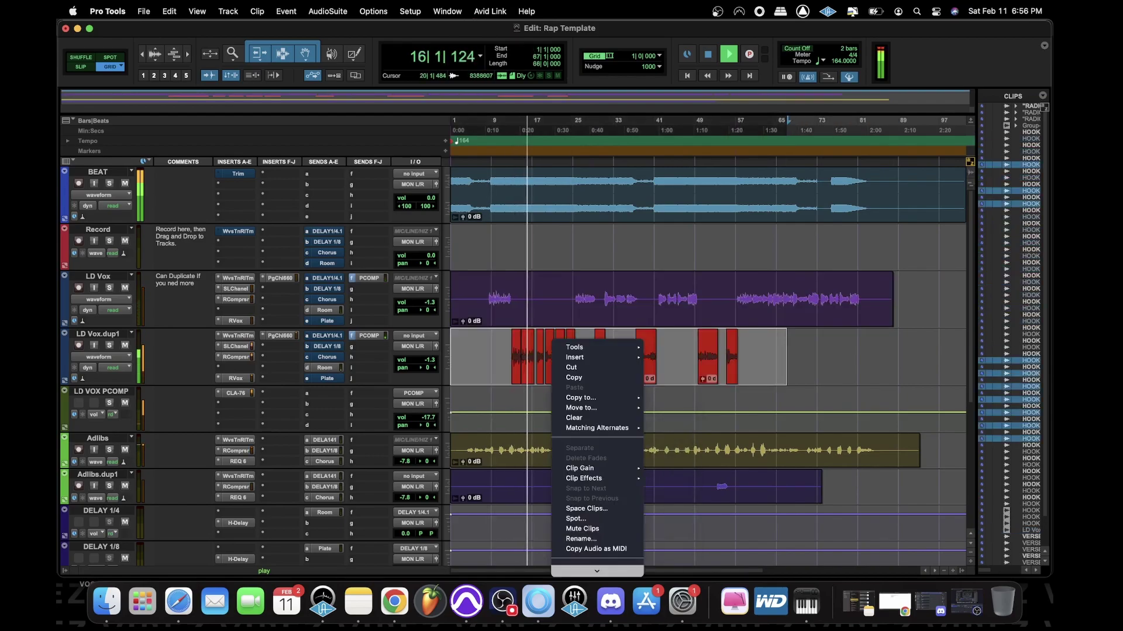
click(597, 554)
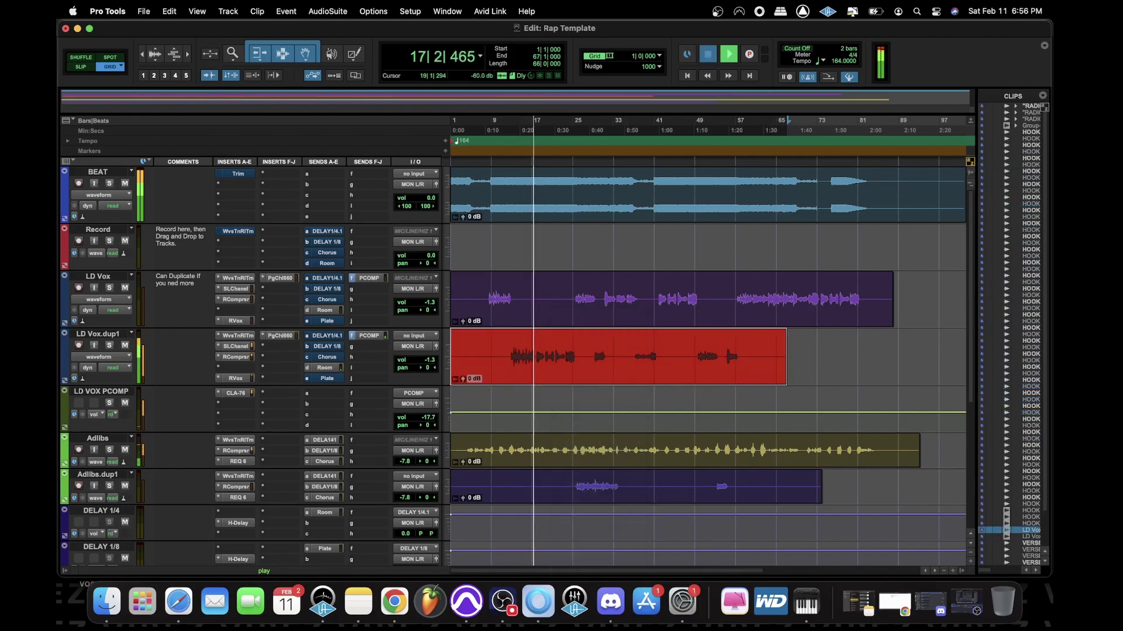
key(space)
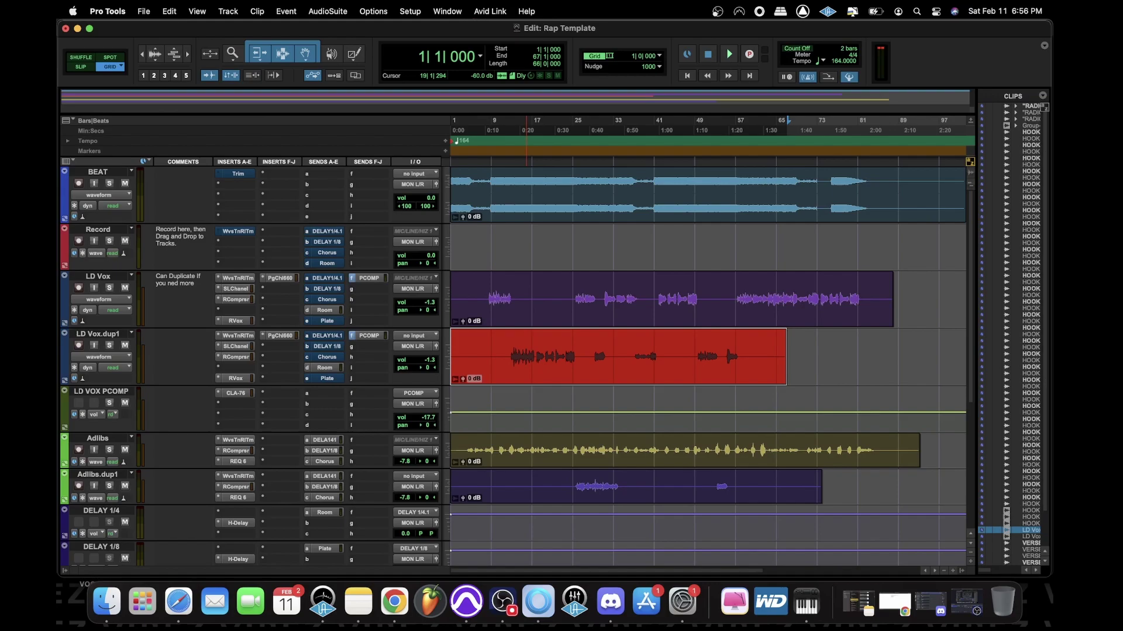
Set the clip gain of both lead vocal clip groups to -3.8 dB and of both ad-lib clips to -1.8 dB
click(490, 247)
key(space)
key(t)
key(space)
key(r)
key(r)
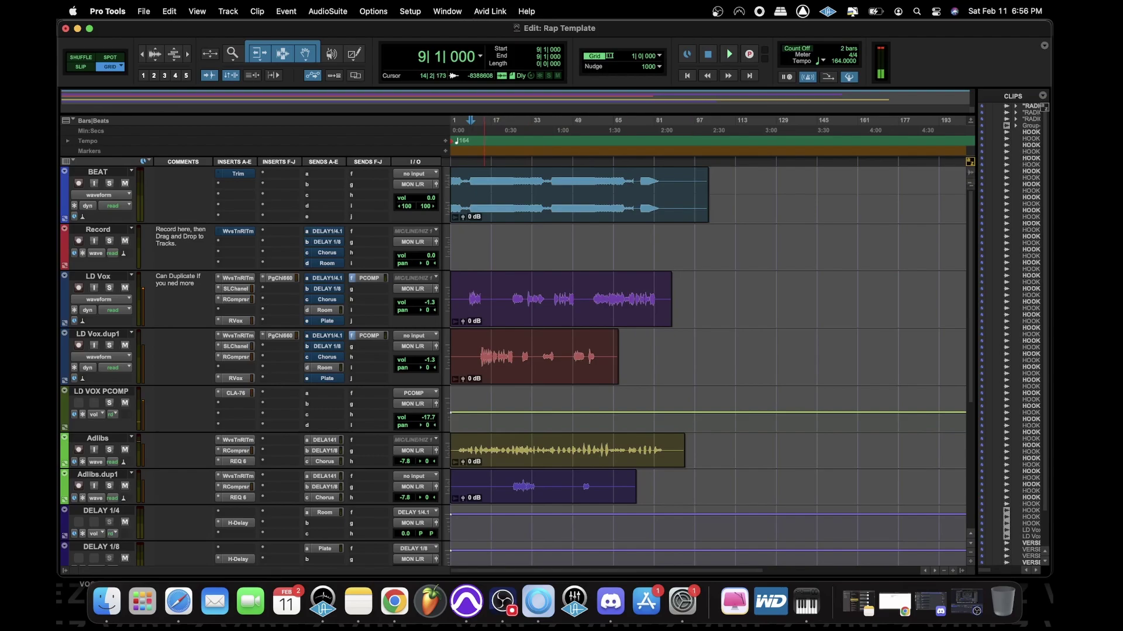
key(t)
key(t)
drag(462, 321, 462, 323)
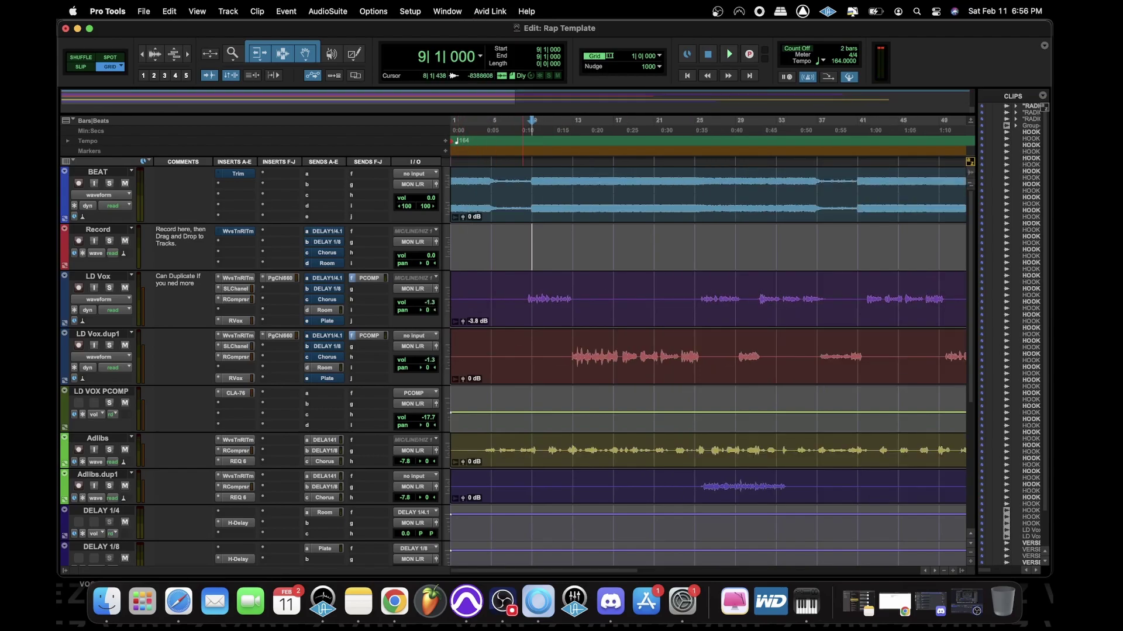
key(space)
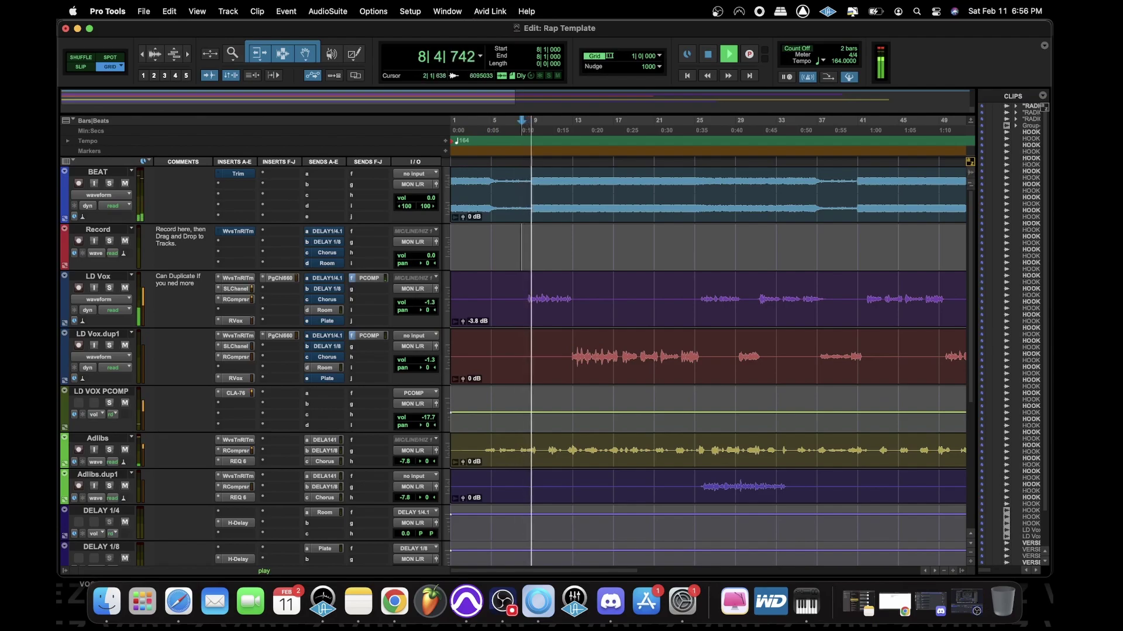
drag(463, 379, 435, 396)
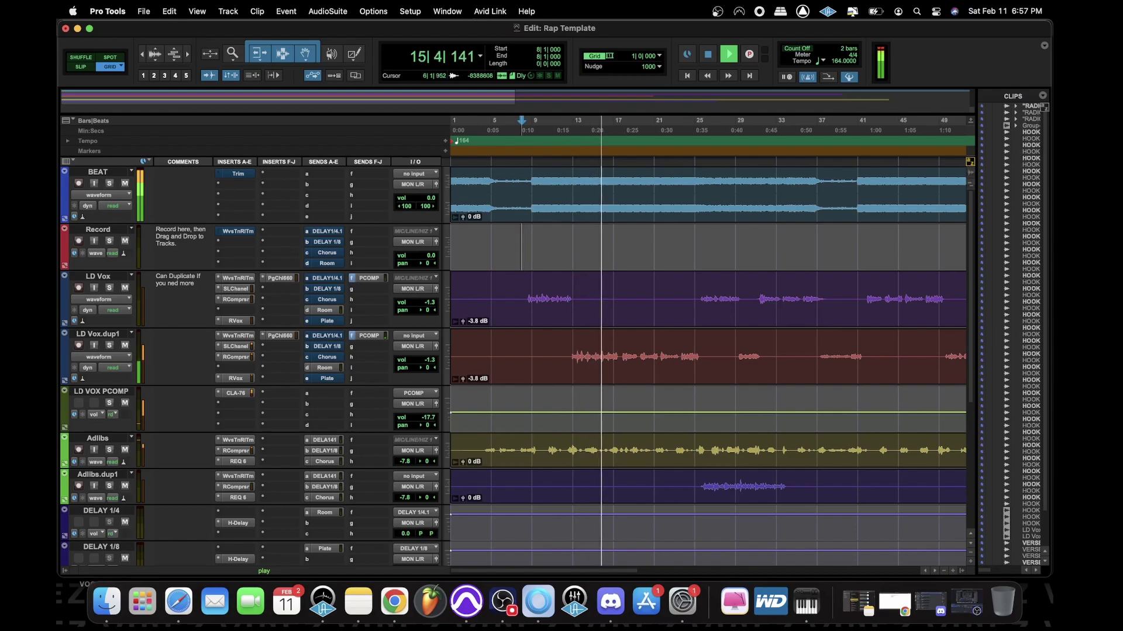
drag(463, 462, 463, 501)
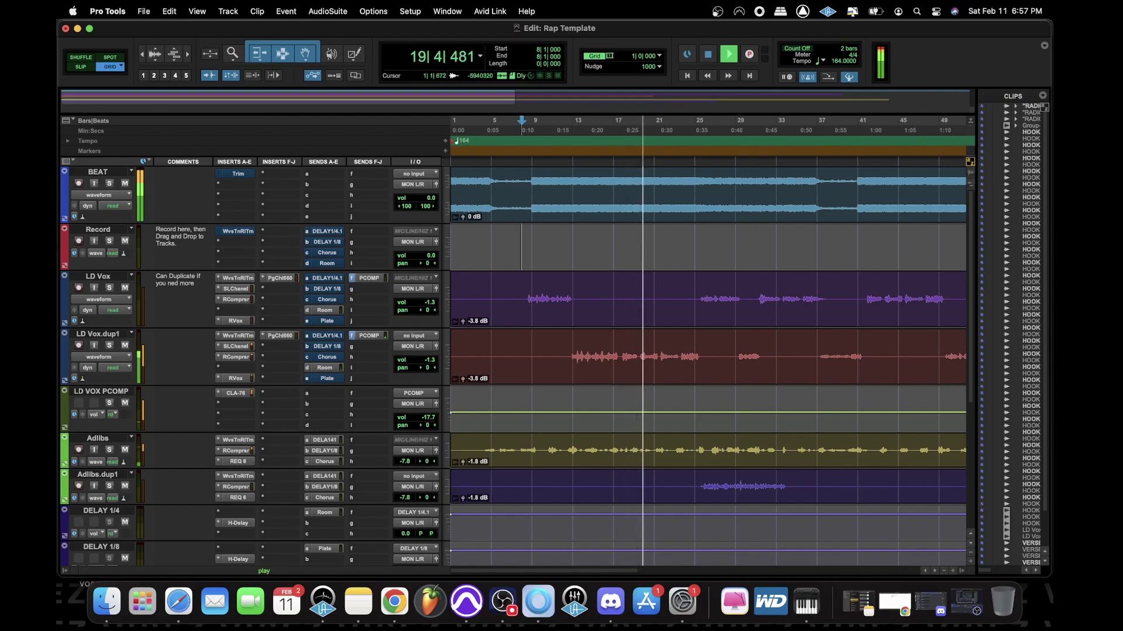
Take the SSLComp on Master 1 out of bypass and open its settings
key(super+bracketleft)
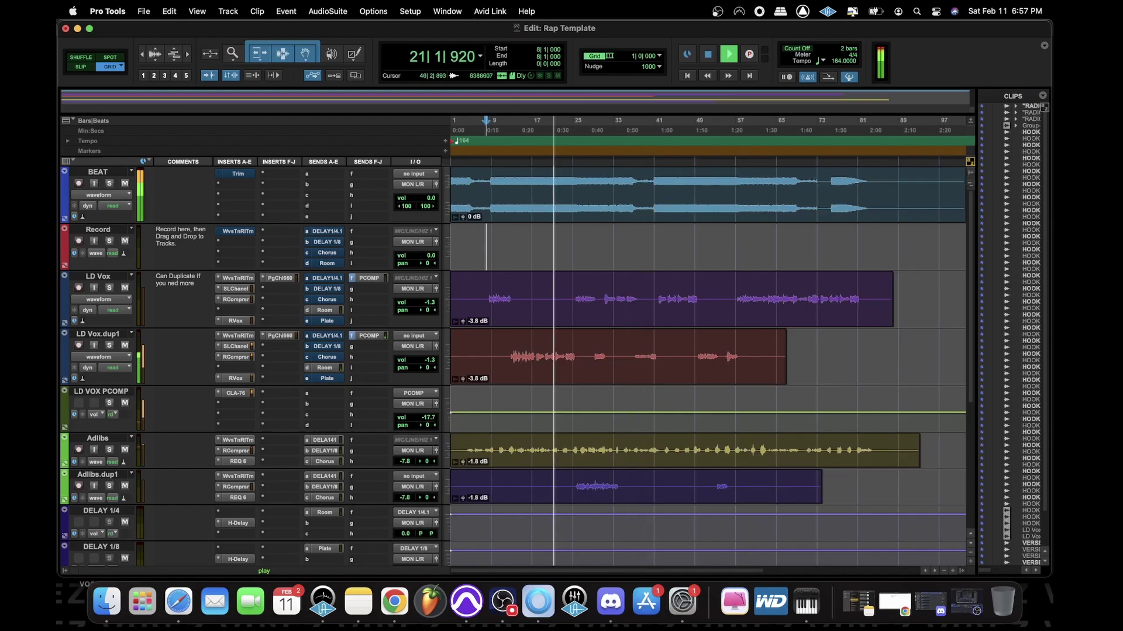
key(super+bracketleft)
key(super+bracketleft)
scroll(707, 363, down, 3)
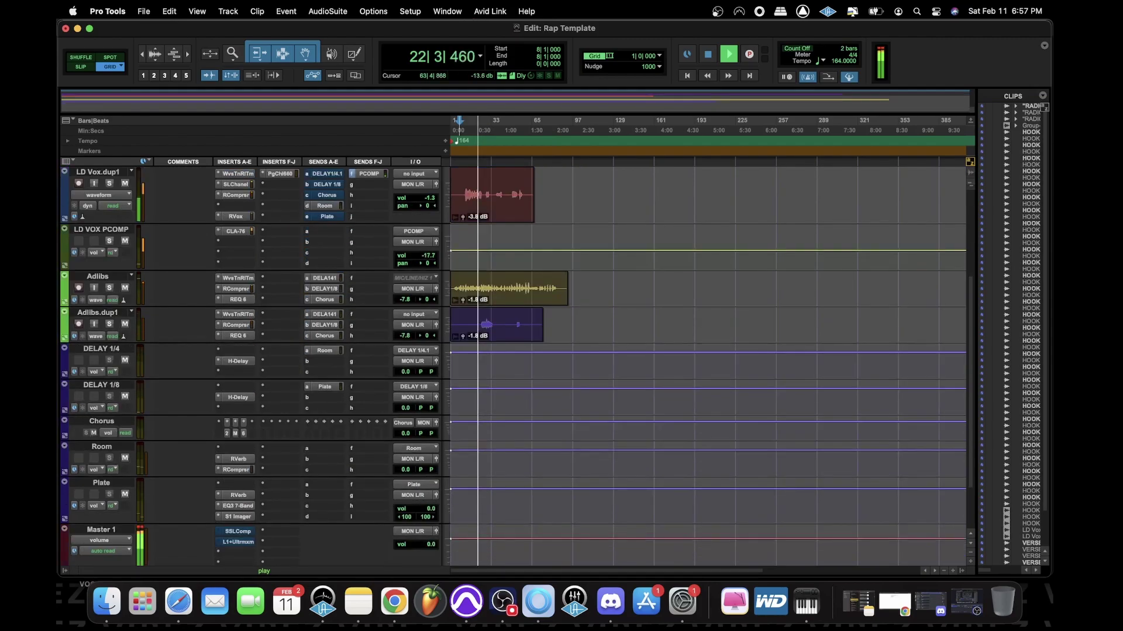
key(super+bracketright)
scroll(707, 362, up, 3)
scroll(708, 363, down, 4)
right_click(237, 474)
click(246, 475)
click(236, 473)
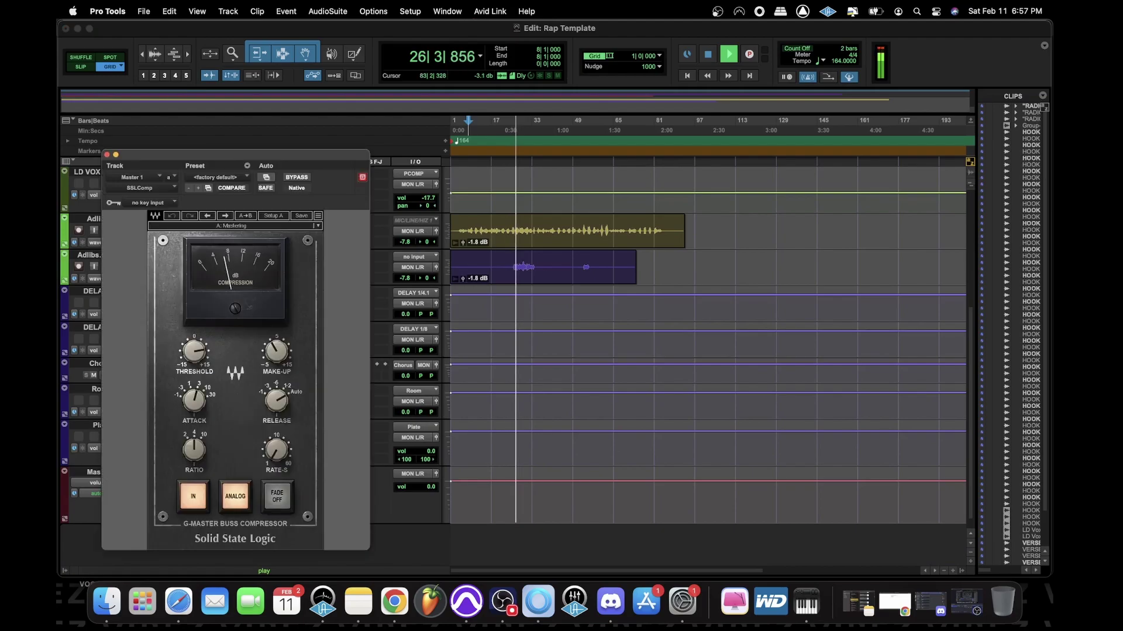
In the Master 1 SSLComp, set the threshold to 10.1 and the make-up to 4.0 while checking playback
key(space)
key(space)
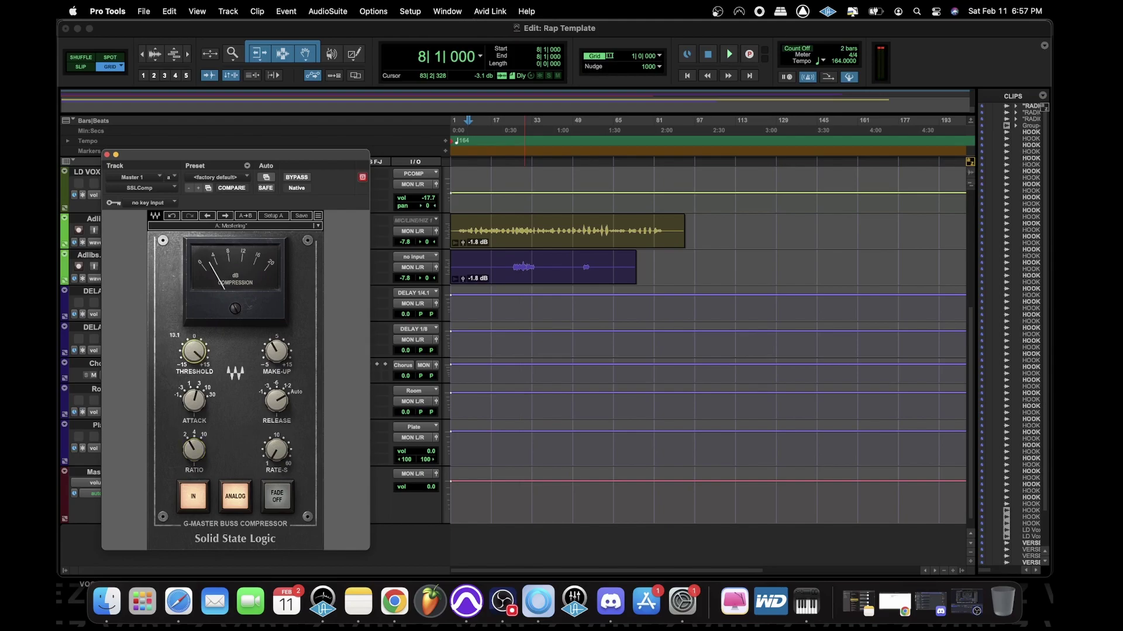
key(space)
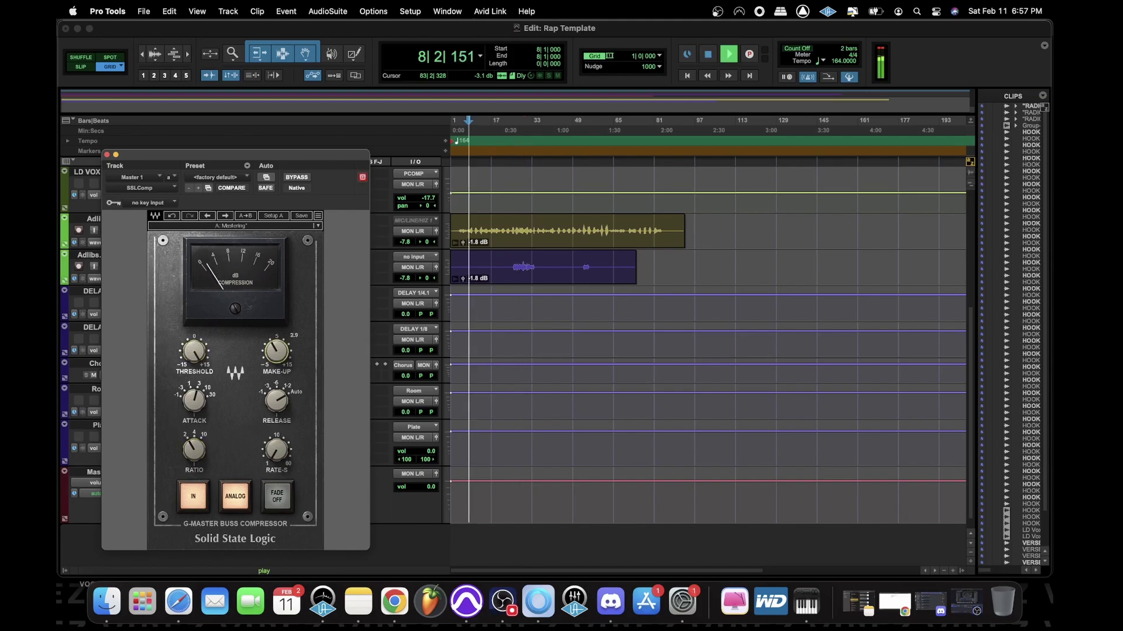
mouse_move(276, 351)
mouse_down()
mouse_move(276, 338)
mouse_move(277, 348)
mouse_up()
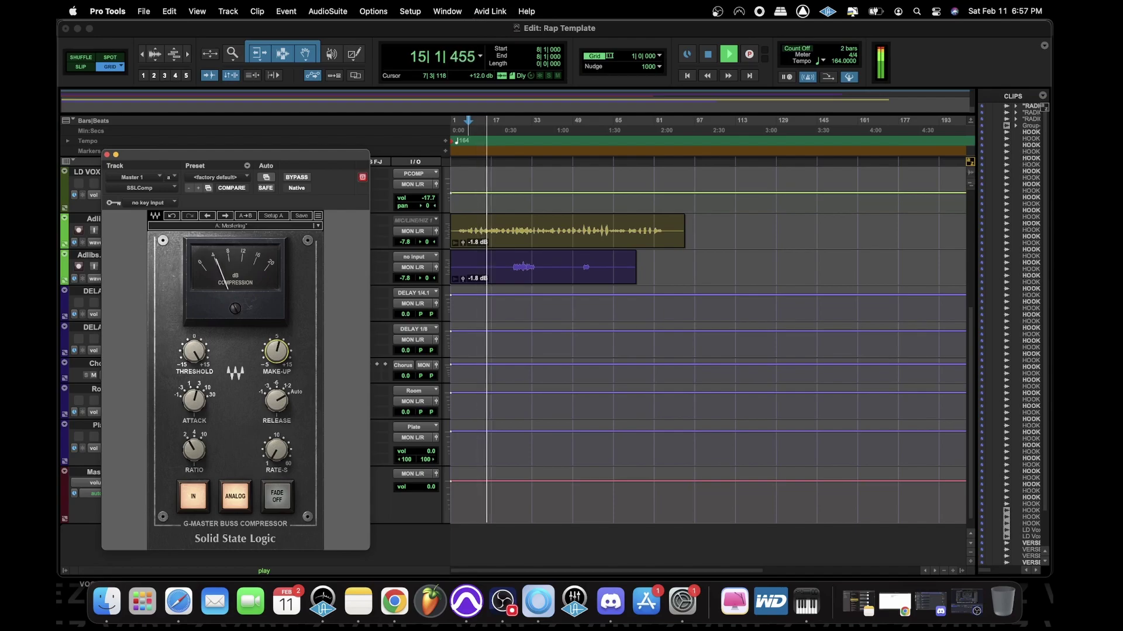
drag(276, 351, 276, 350)
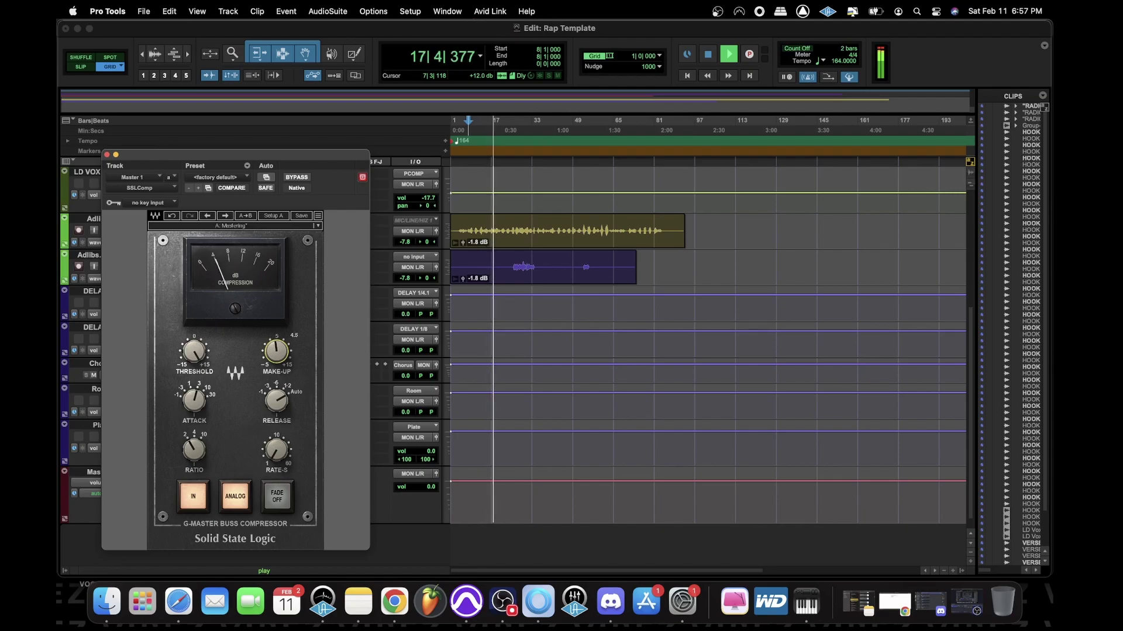
click(107, 155)
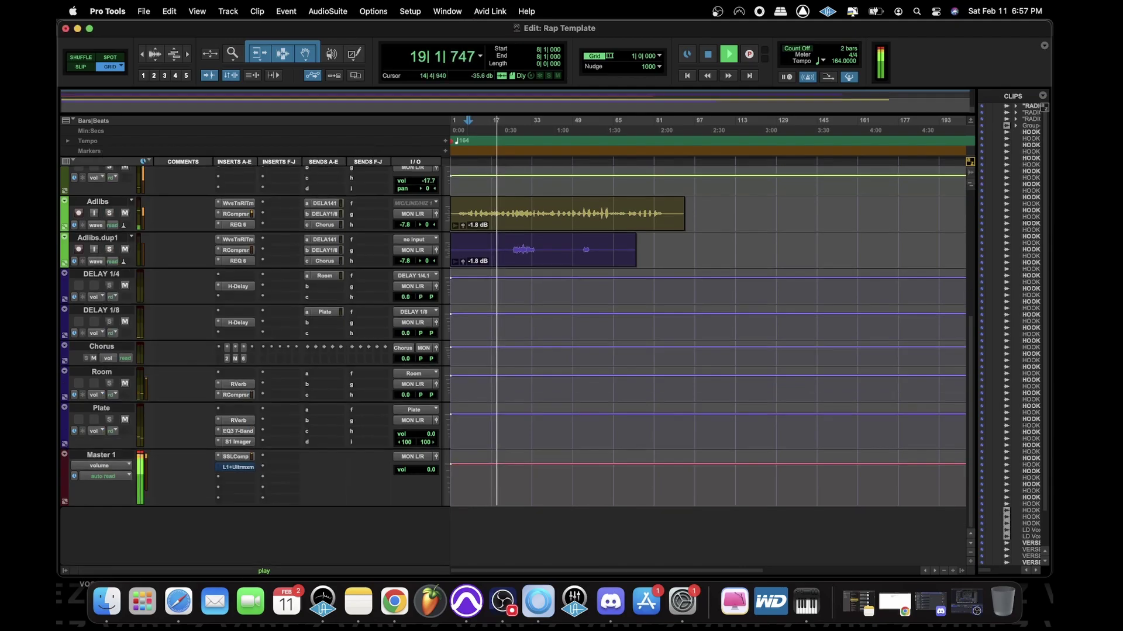
Take the L1 Ultramaximizer on Master 1 out of bypass and set its threshold and out ceiling to 0.0
right_click(223, 484)
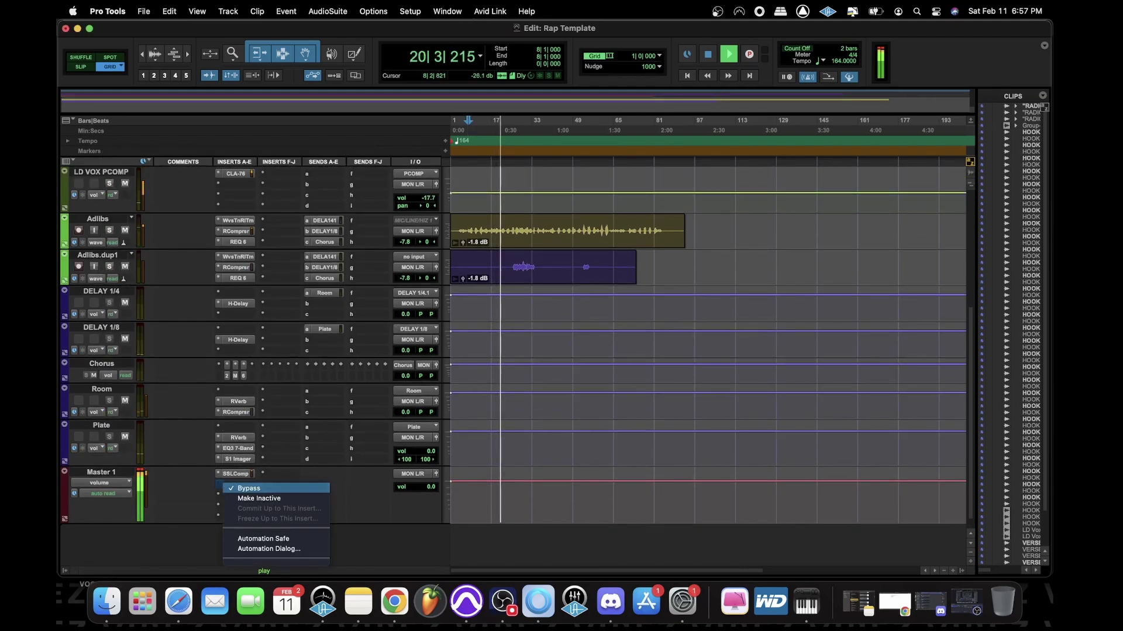
click(248, 488)
click(235, 484)
drag(227, 265, 227, 245)
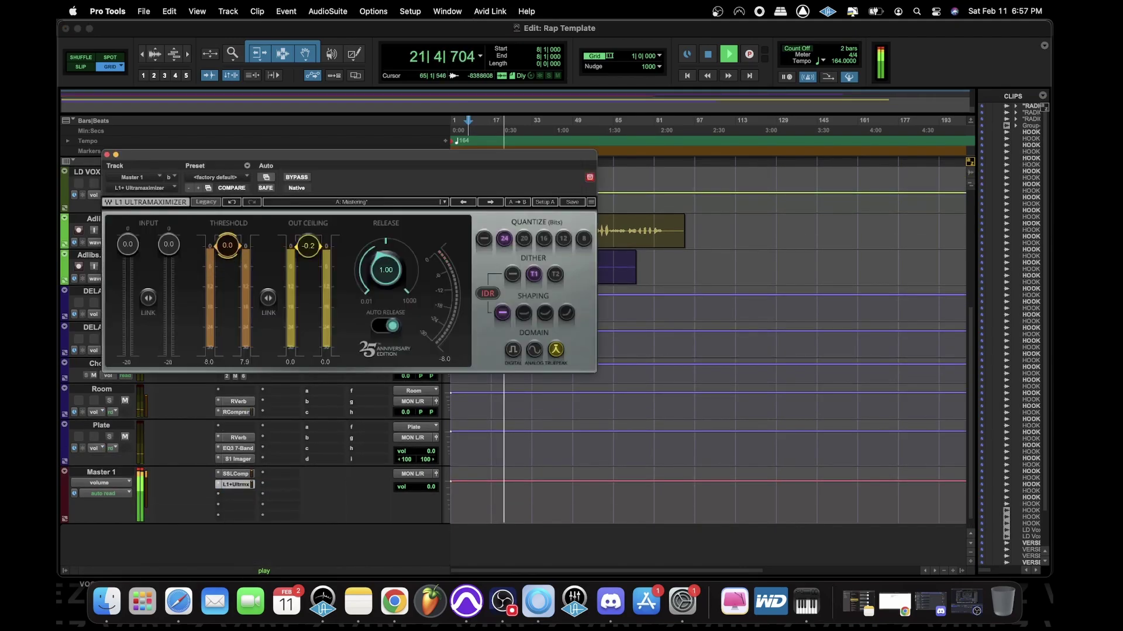
key(space)
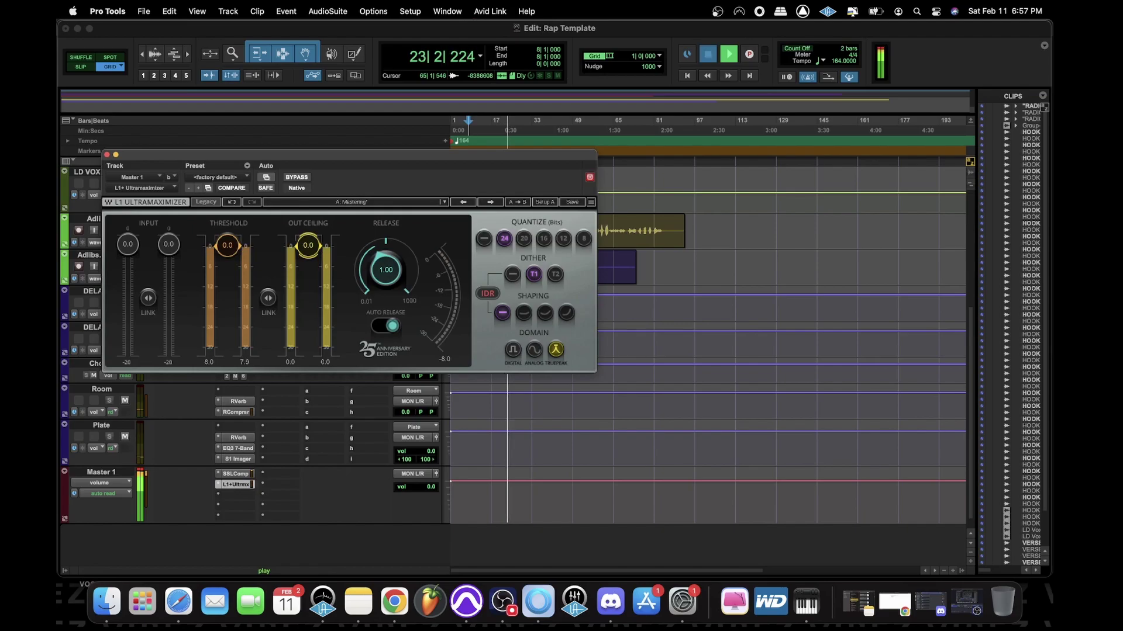
Choose the L1 Ultramaximizer's Mastering preset, then set the threshold to -2.0 and the out ceiling to -1.5 during playback
click(444, 201)
click(497, 352)
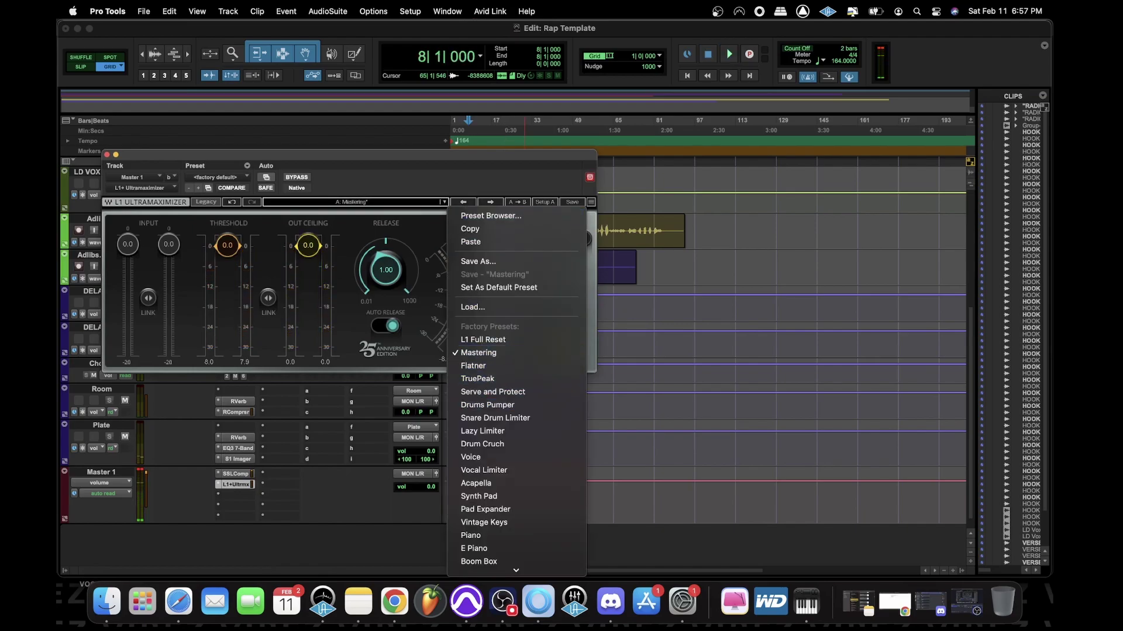
drag(227, 265, 228, 245)
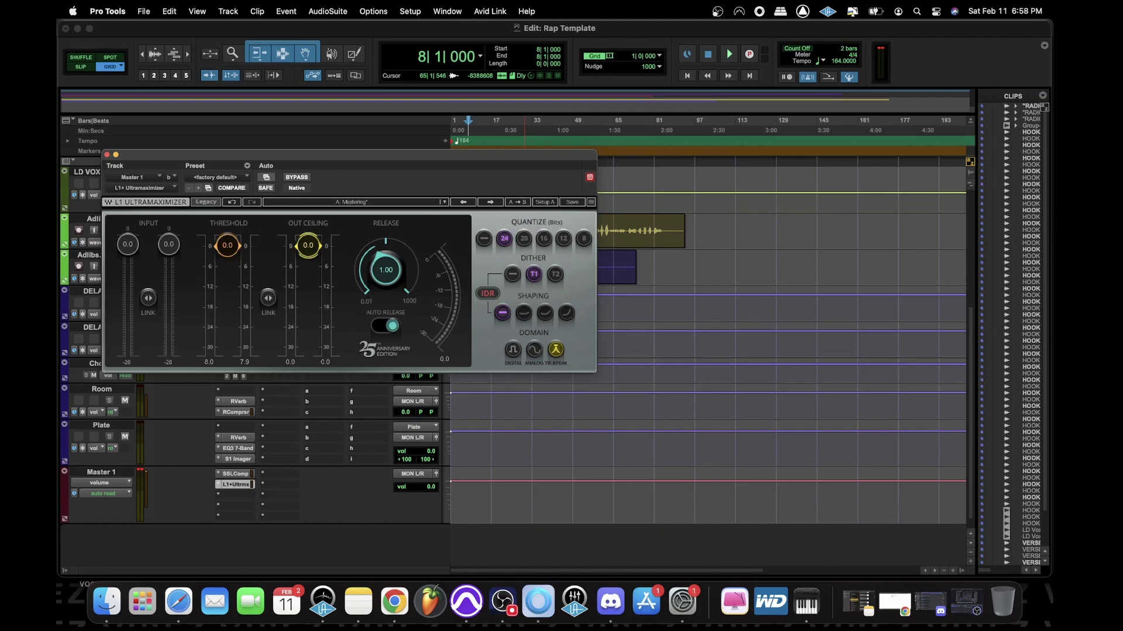
key(space)
drag(227, 245, 227, 252)
drag(308, 245, 309, 250)
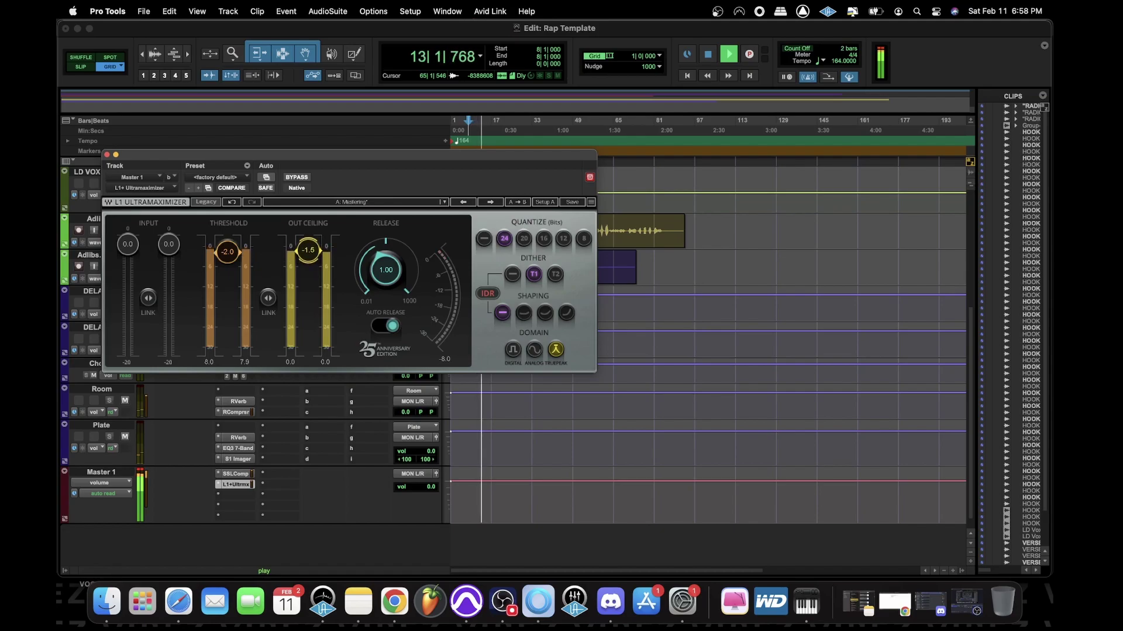
click(107, 155)
Trim the end of the BEAT clip to about bar 89 and fade it out from about bar 79
scroll(495, 328, up, 6)
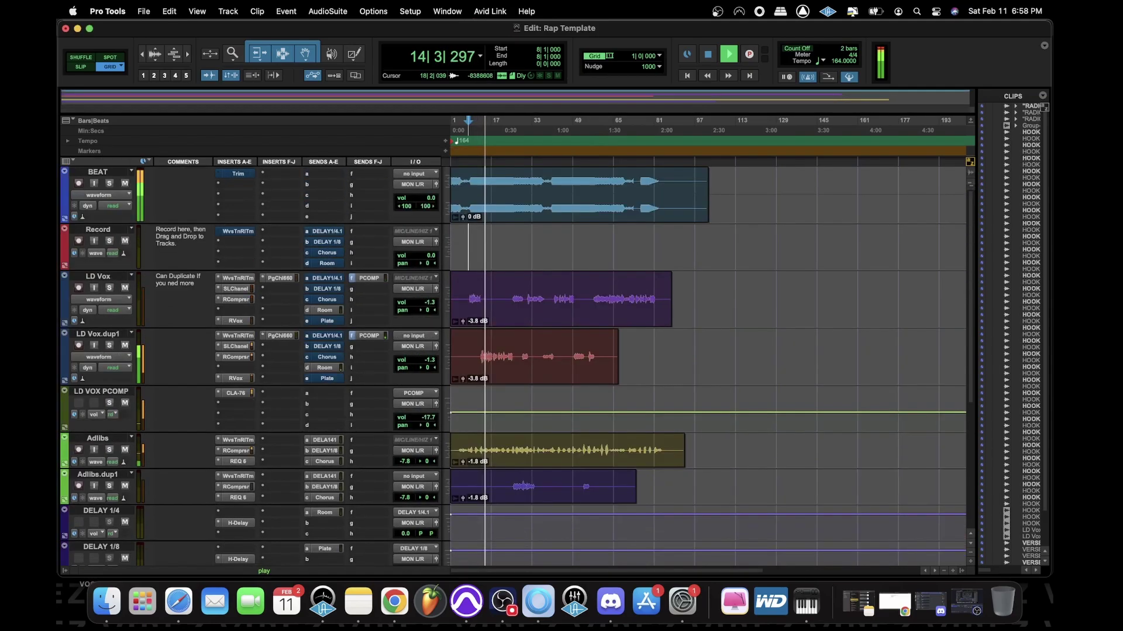
key(super+bracketleft)
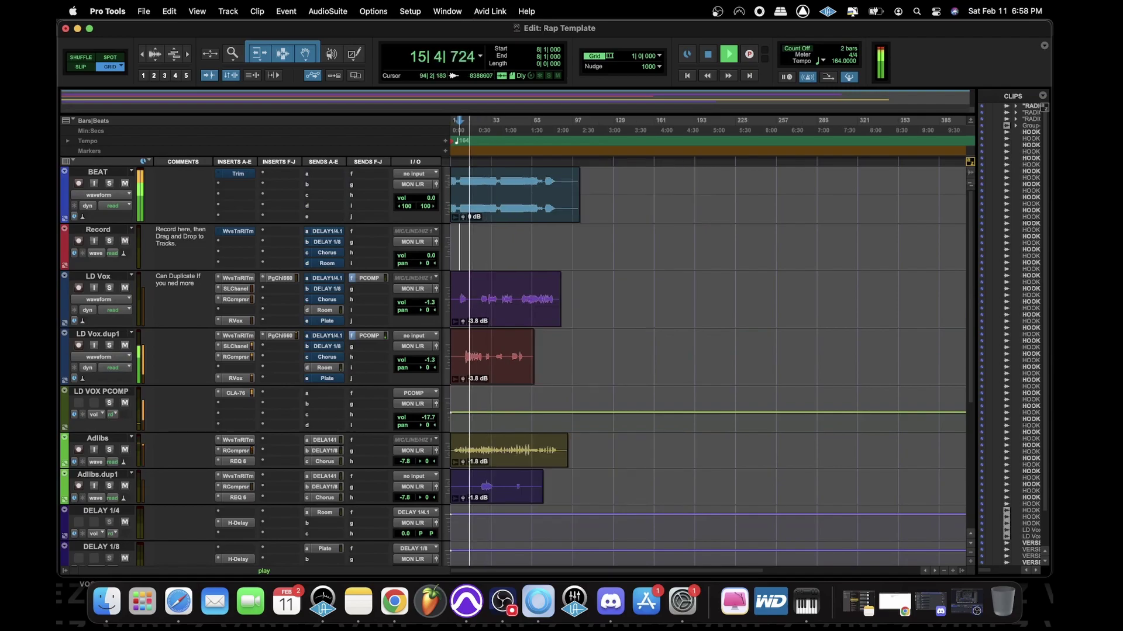
key(a)
key(super+z)
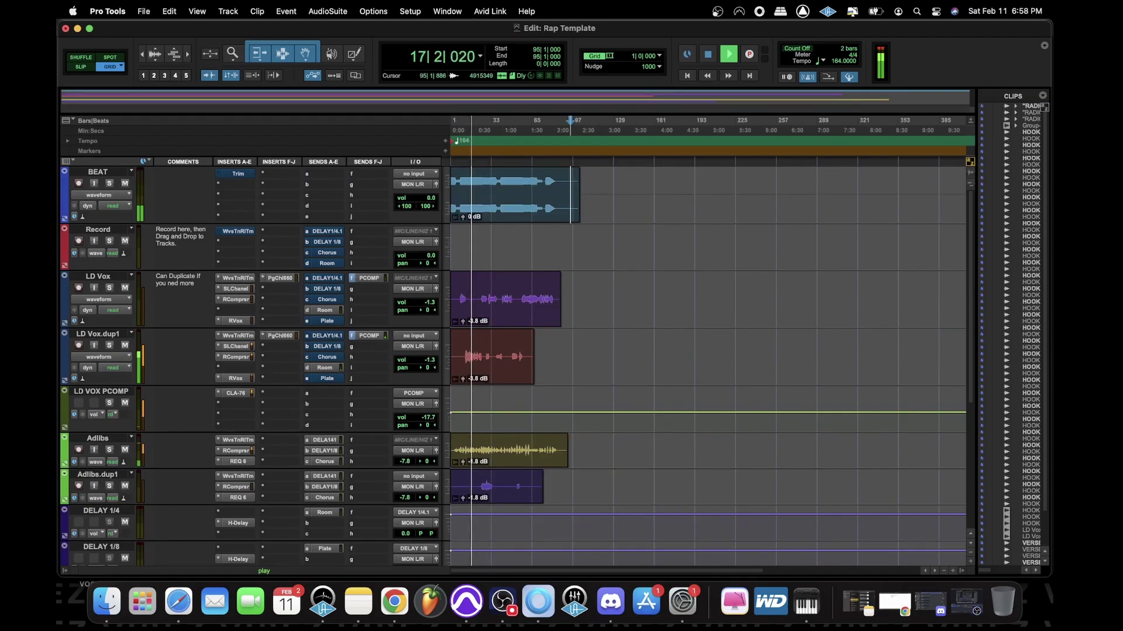
key(s)
click(562, 183)
key(s)
drag(561, 170, 550, 171)
click(571, 181)
key(t)
key(t)
key(space)
Play the full mix from bar 7 to check the overall result
key(r)
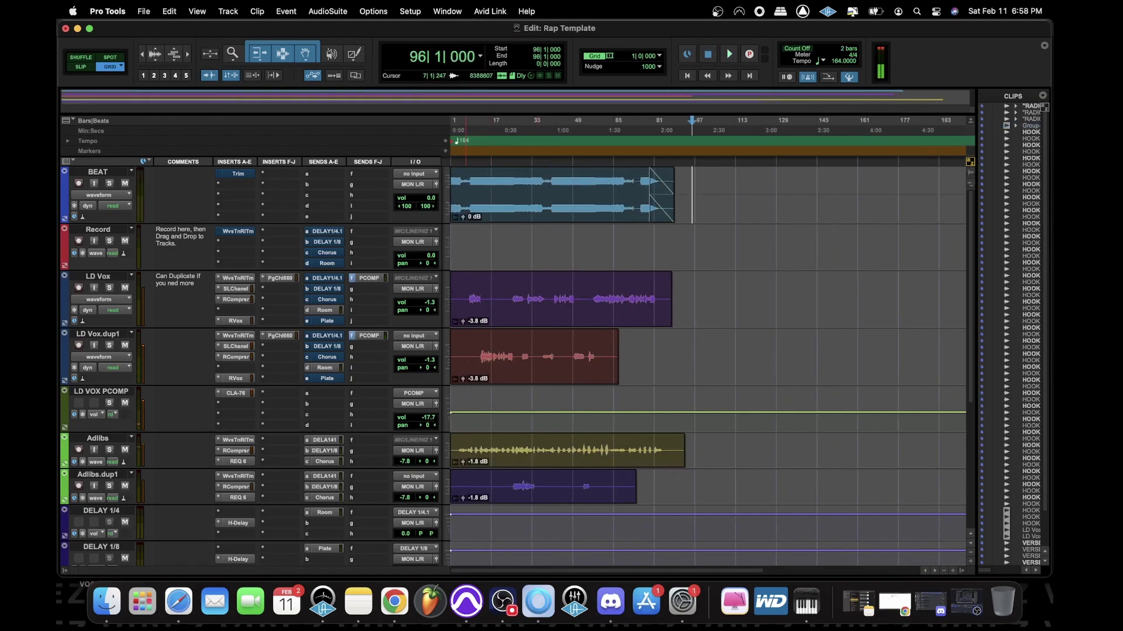
key(r)
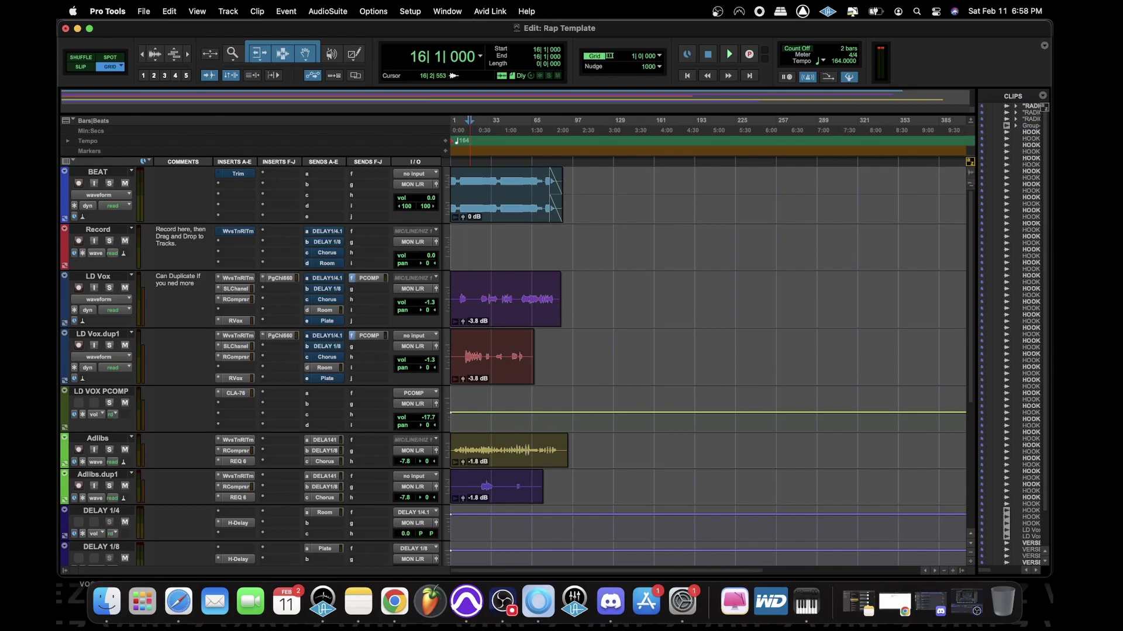
key(t)
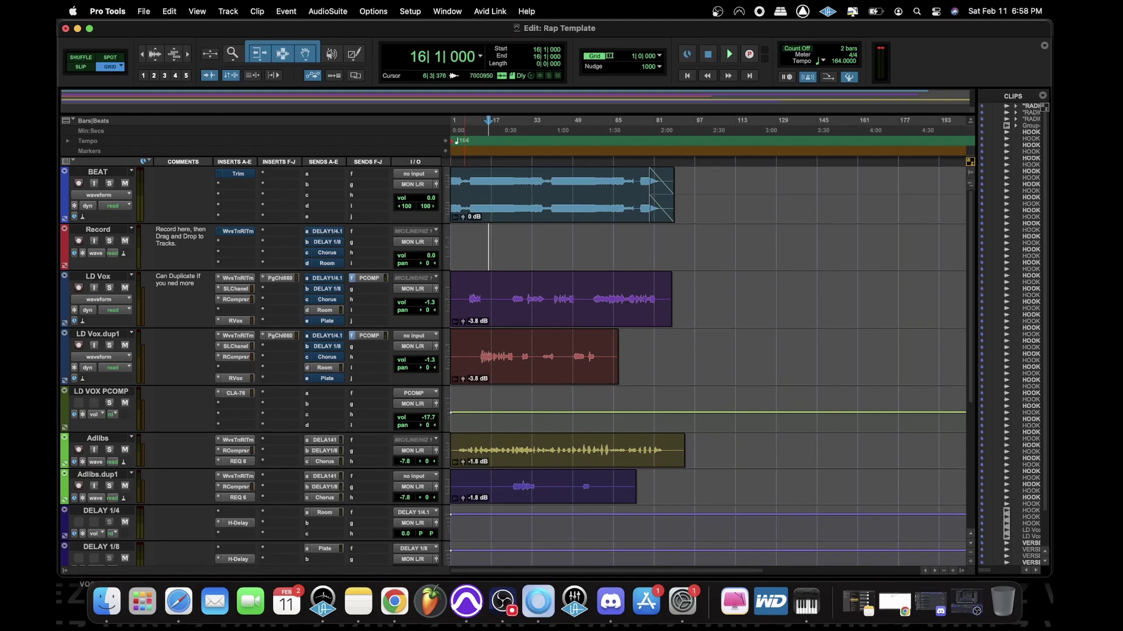
key(r)
key(t)
key(t)
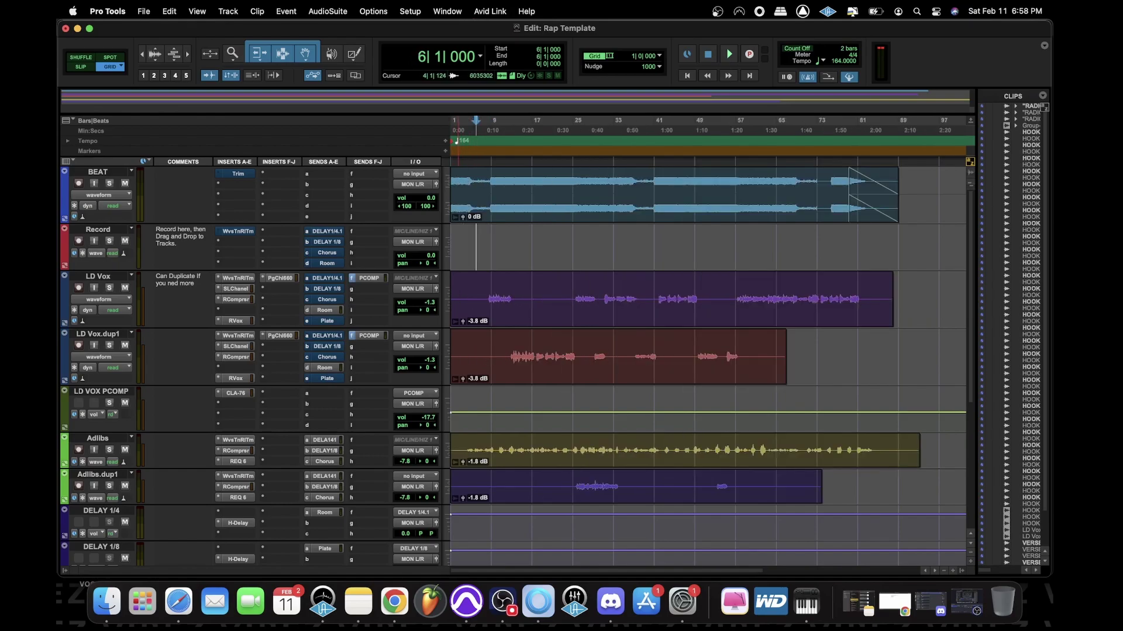
key(space)
click(482, 247)
key(space)
key(space)
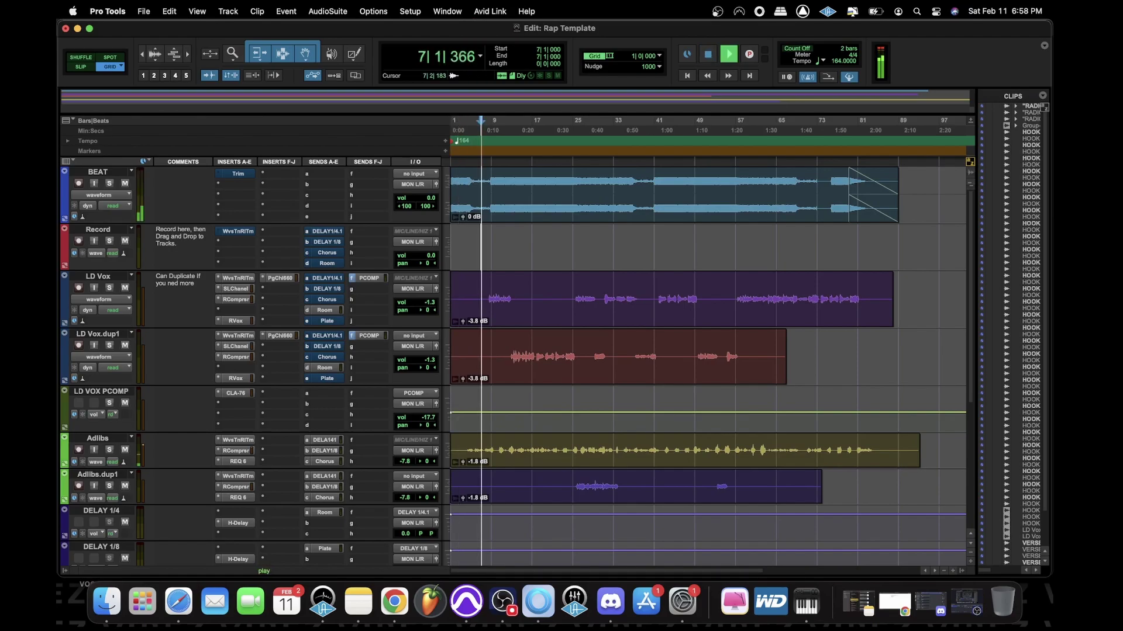
Lower the clip gain to -5.6 dB on the LD Vox clip and -4.6 dB on the LD Vox.dup1 clip during playback
key(t)
key(t)
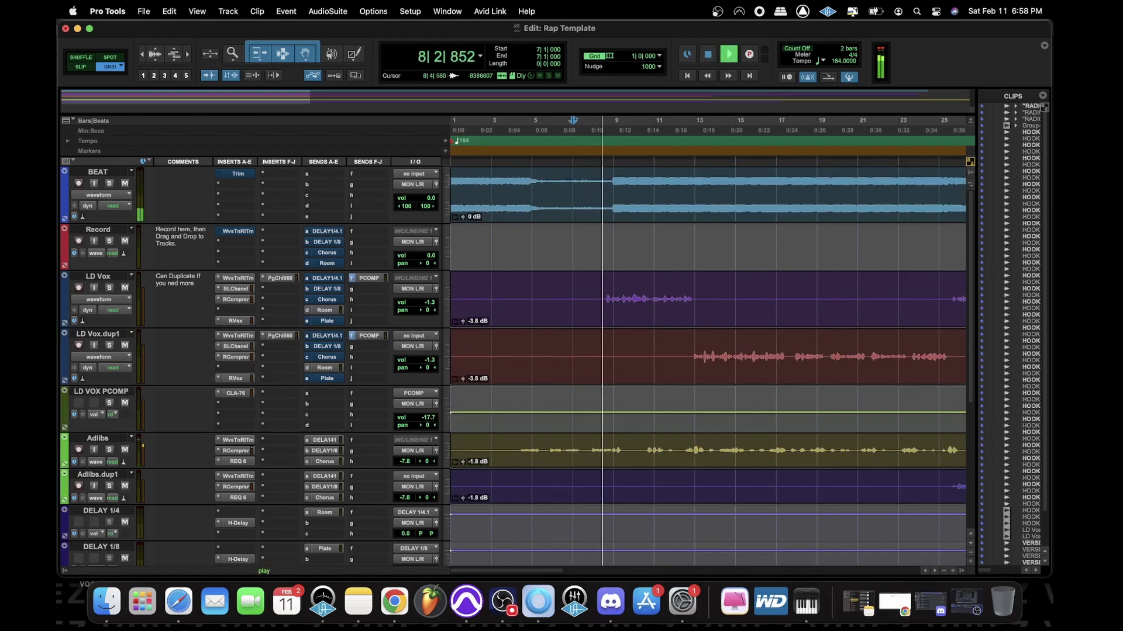
key(r)
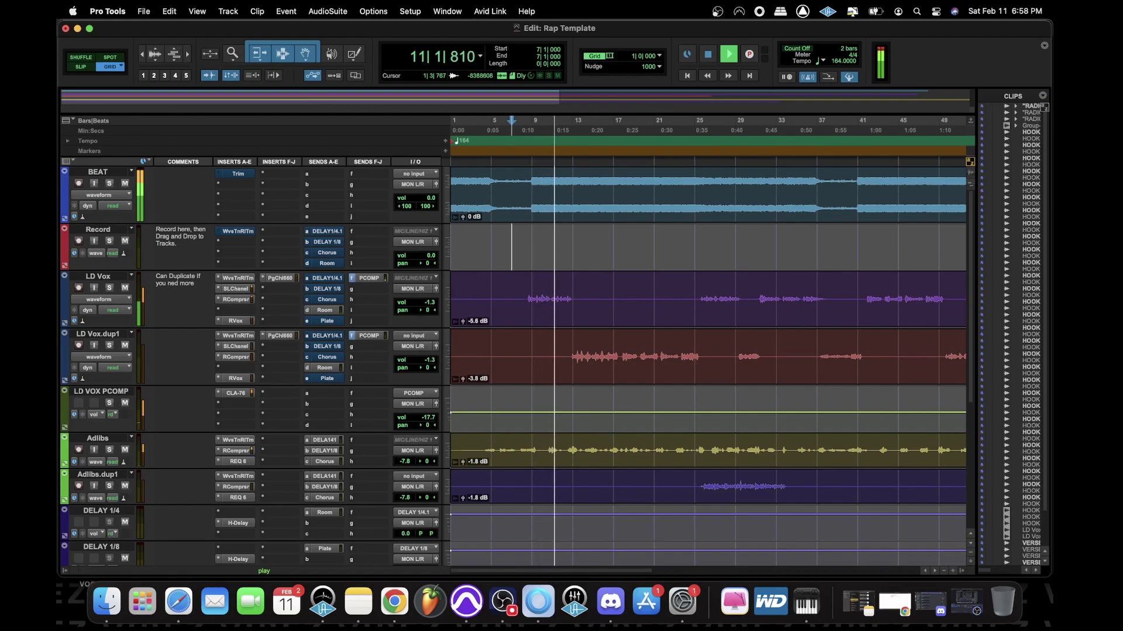
drag(462, 378, 463, 381)
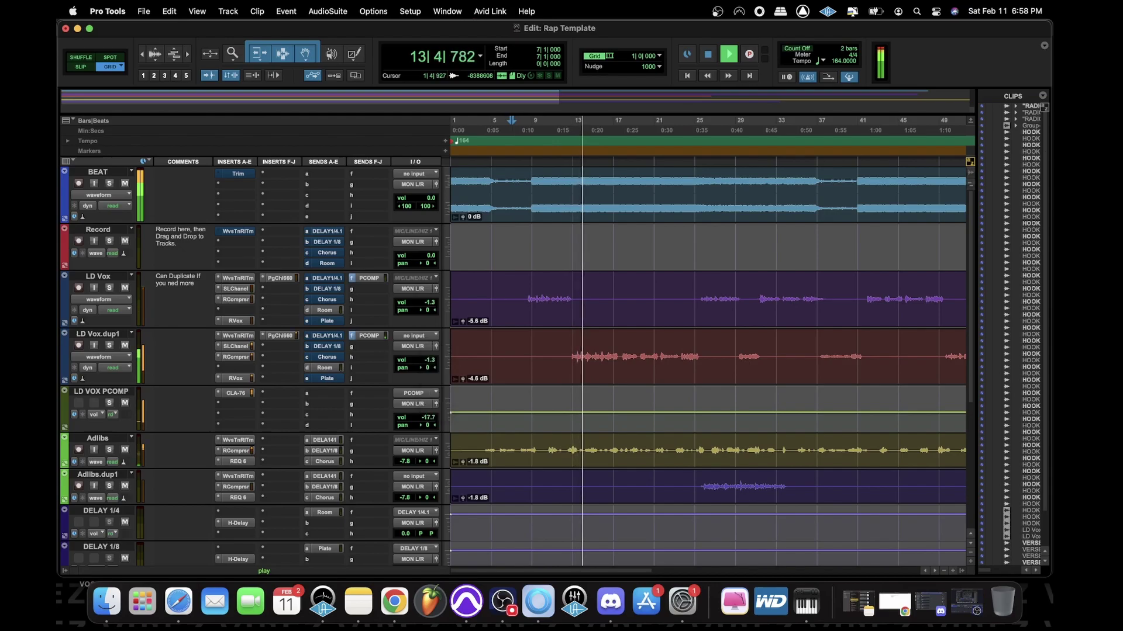
key(space)
Unmute the Chorus send on LD Vox.dup1, inspect its send level, and play the mix from bar 9
right_click(322, 356)
click(339, 361)
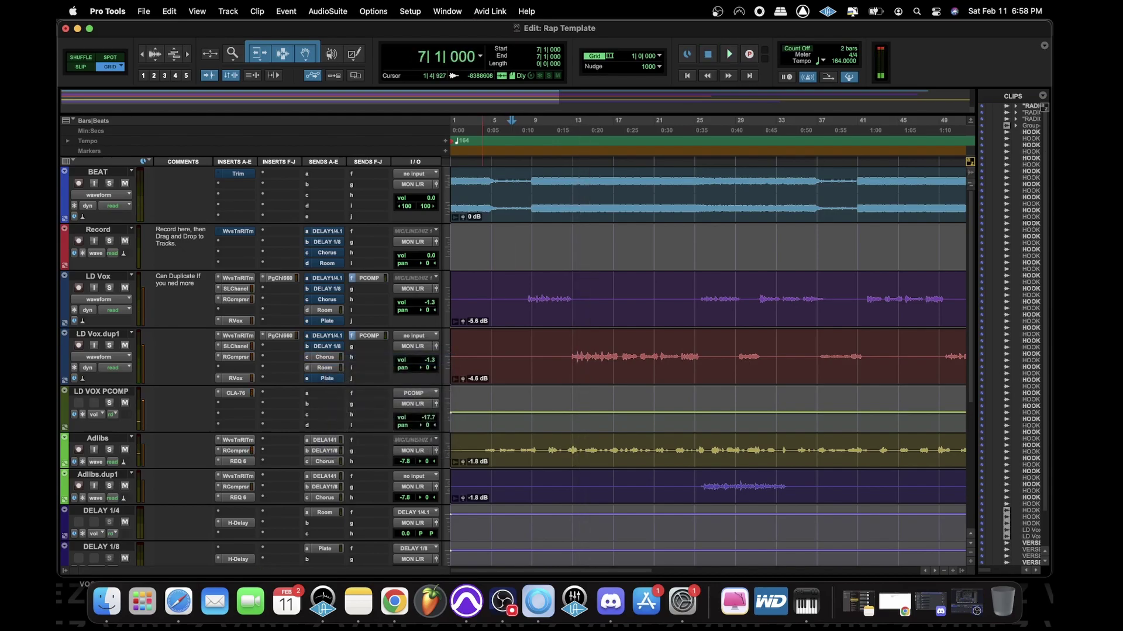
click(325, 358)
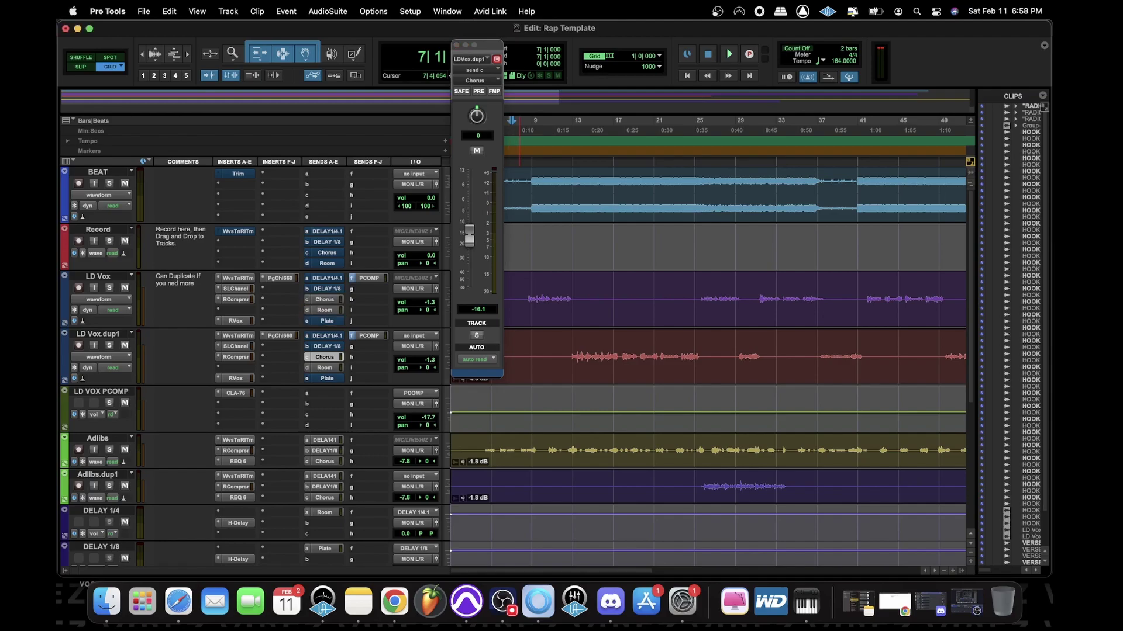
key(space)
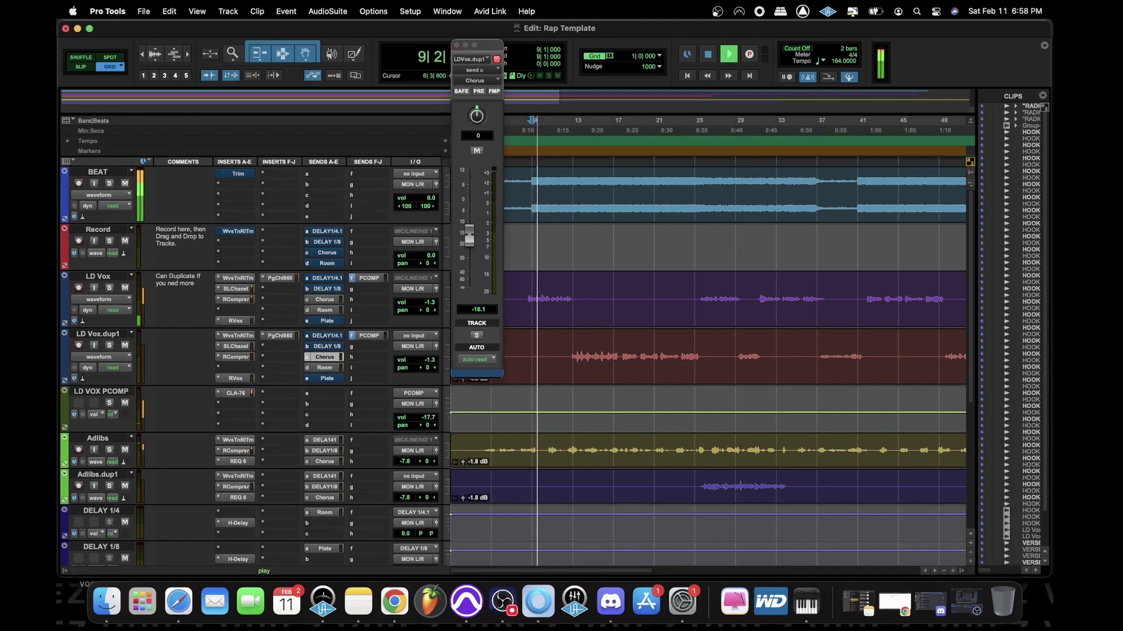
key(super+w)
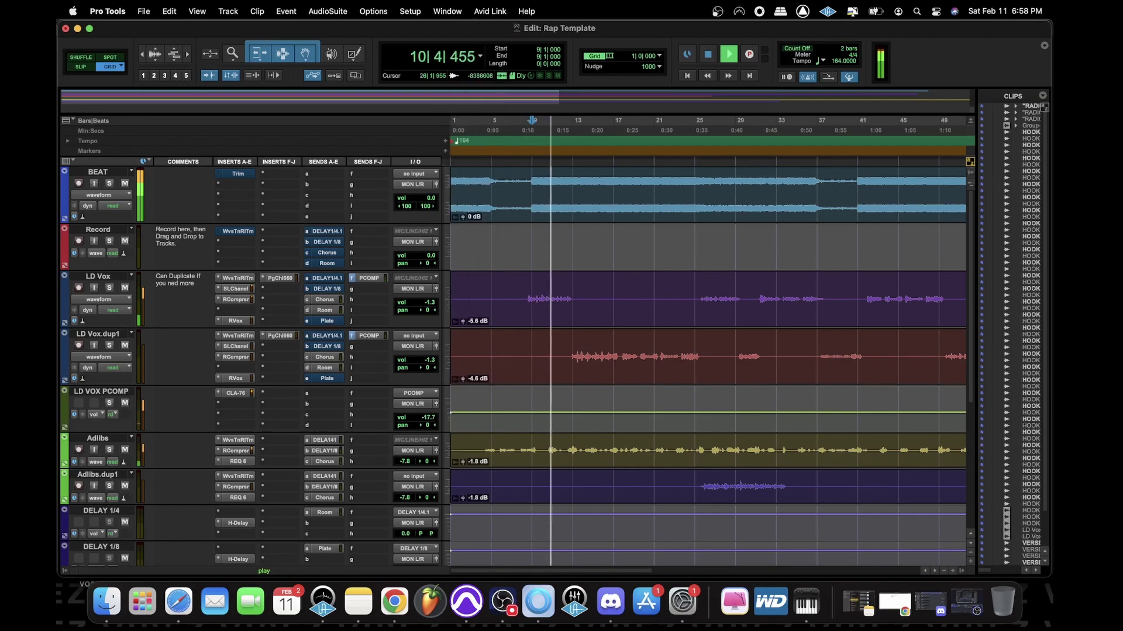
Listen to the mix while looking over all vocal and effects tracks, and stop playback
key(r)
scroll(590, 356, down, 2)
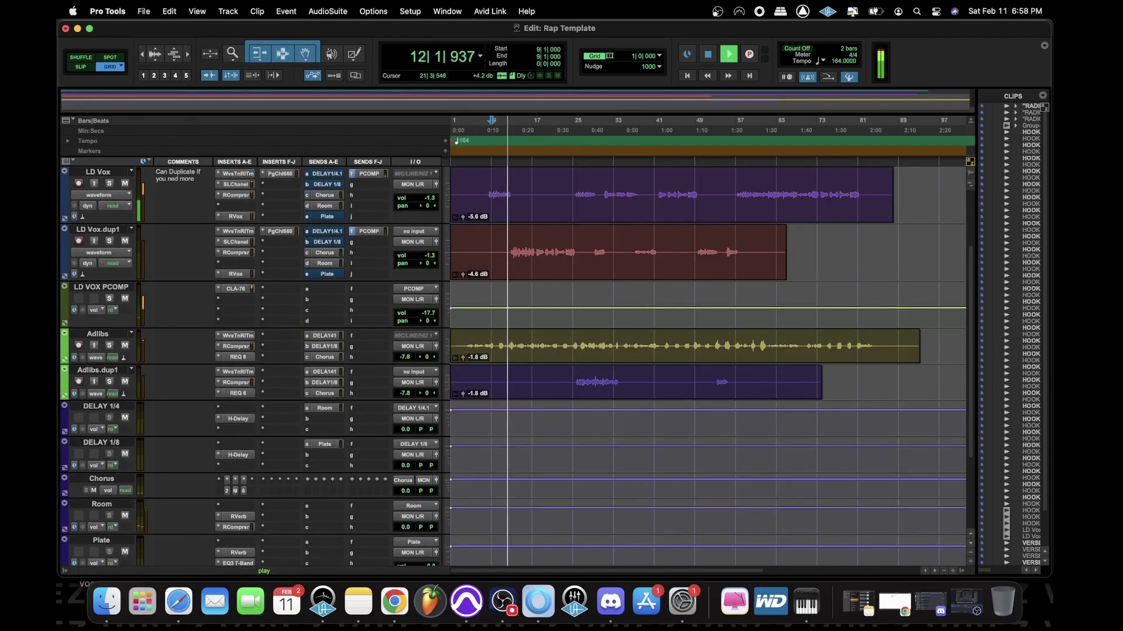
scroll(708, 362, down, 3)
scroll(526, 351, up, 10)
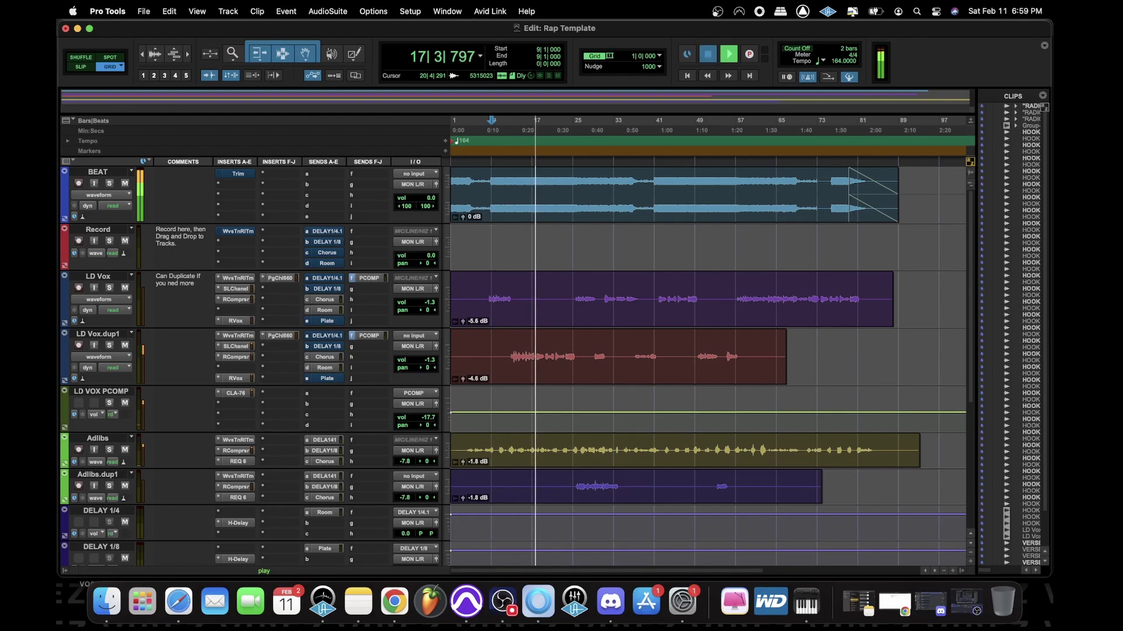
key(space)
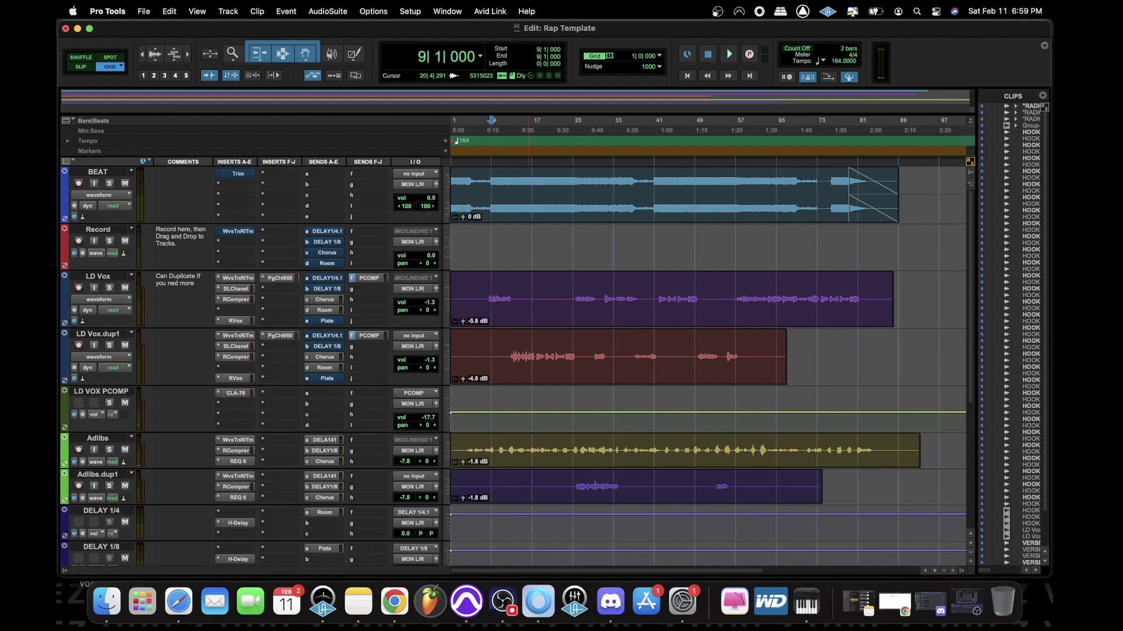